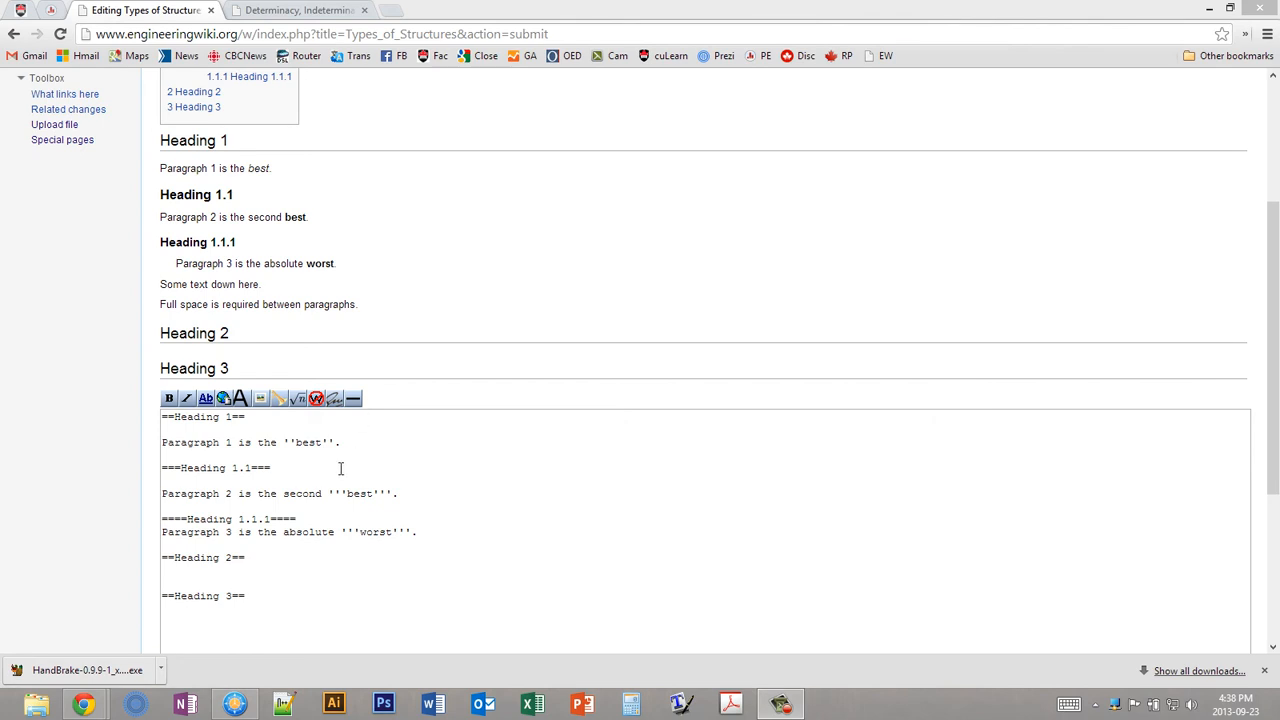
Step: Indent the Paragraph 3 line under Heading 1.1.1 with one colon and check its indentation in the page preview
{"action": "left_click", "coordinate": [316, 494]}
{"action": "scroll", "coordinate": [390, 461], "scroll_direction": "down", "scroll_amount": 1}
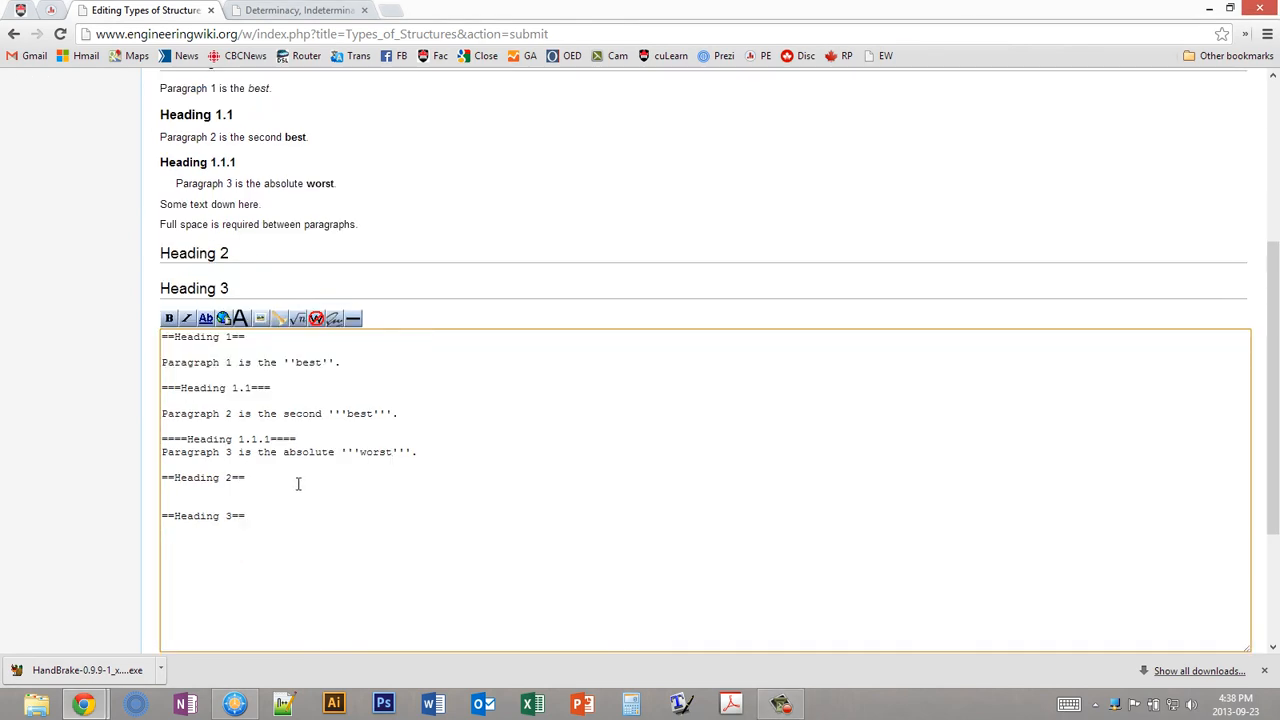
{"action": "left_click", "coordinate": [163, 451]}
{"action": "type", "text": ":"}
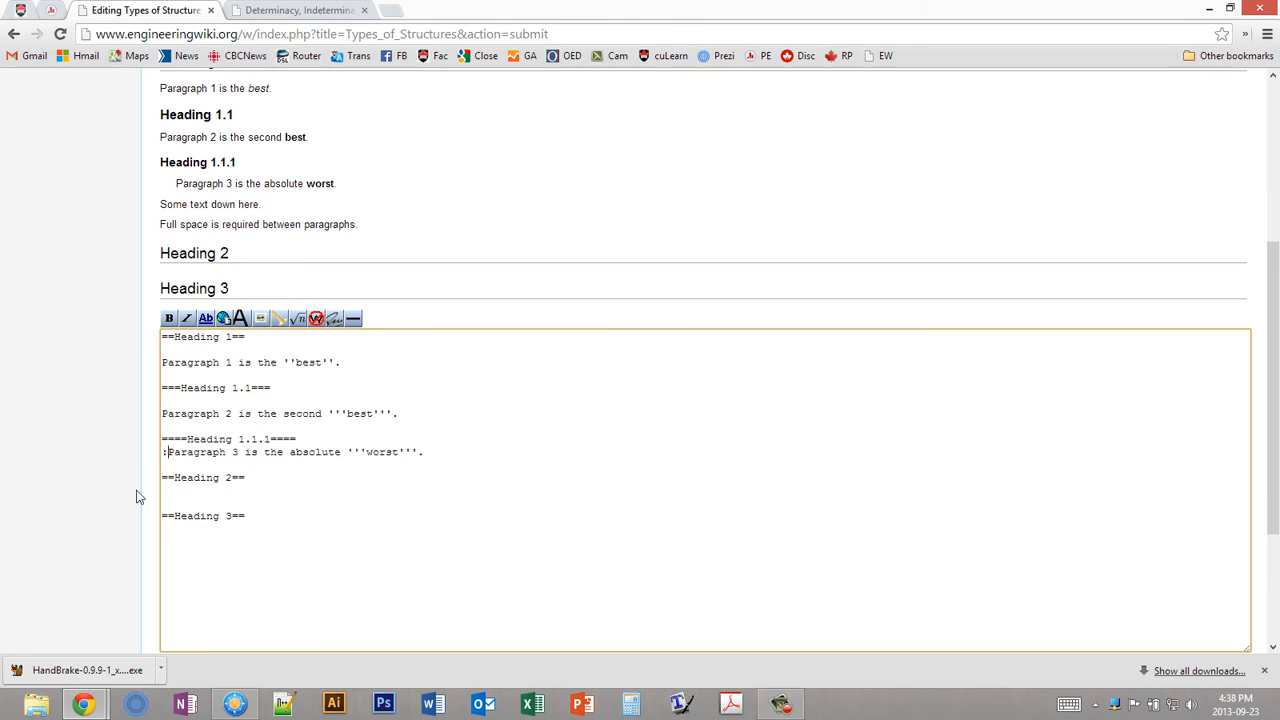
{"action": "scroll", "coordinate": [136, 497], "scroll_direction": "down", "scroll_amount": 3}
{"action": "left_click", "coordinate": [267, 610]}
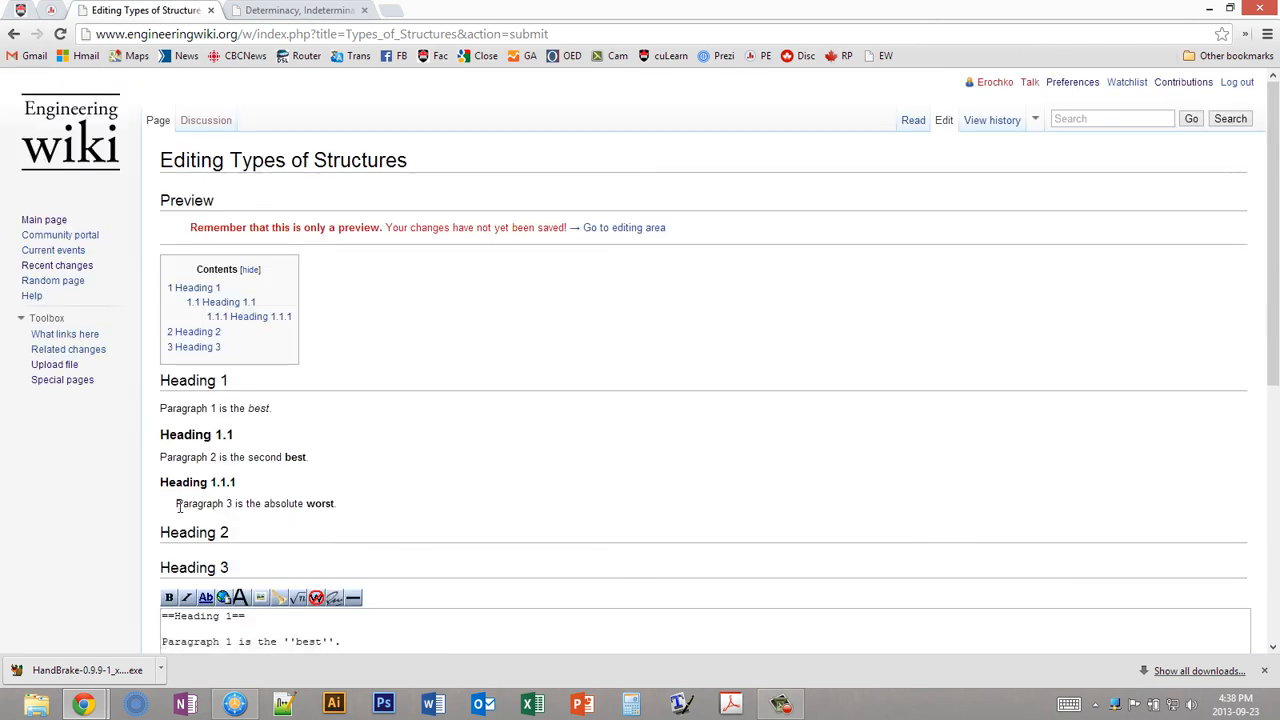
{"action": "scroll", "coordinate": [335, 437], "scroll_direction": "down", "scroll_amount": 3}
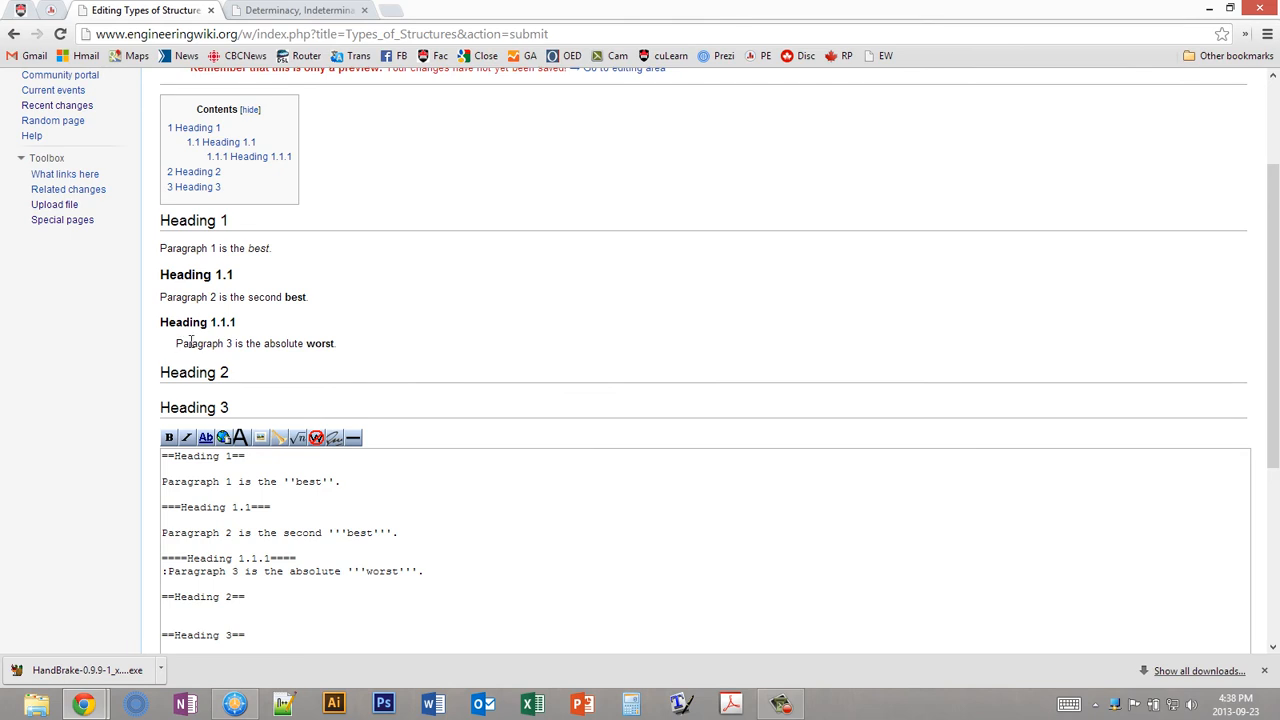
{"action": "left_click_drag", "start_coordinate": [180, 343], "coordinate": [340, 344]}
{"action": "triple_click", "coordinate": [336, 344]}
{"action": "left_click", "coordinate": [172, 222]}
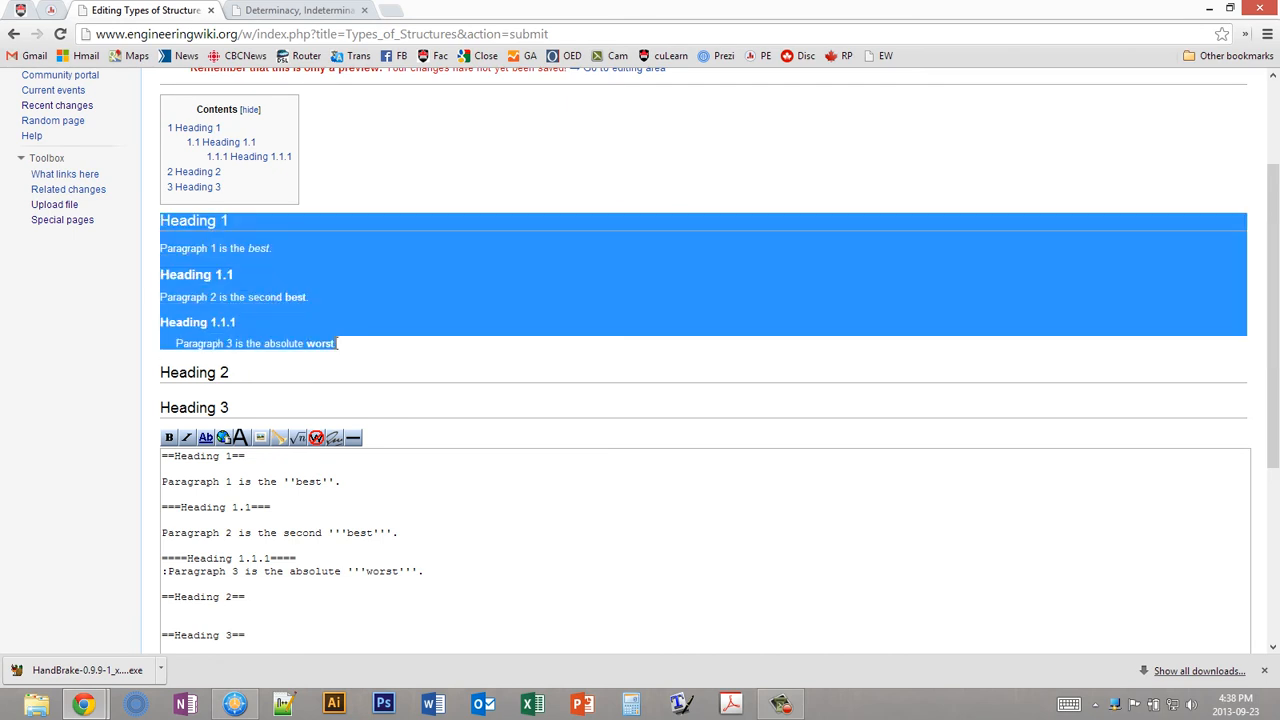
{"action": "left_click", "coordinate": [354, 347]}
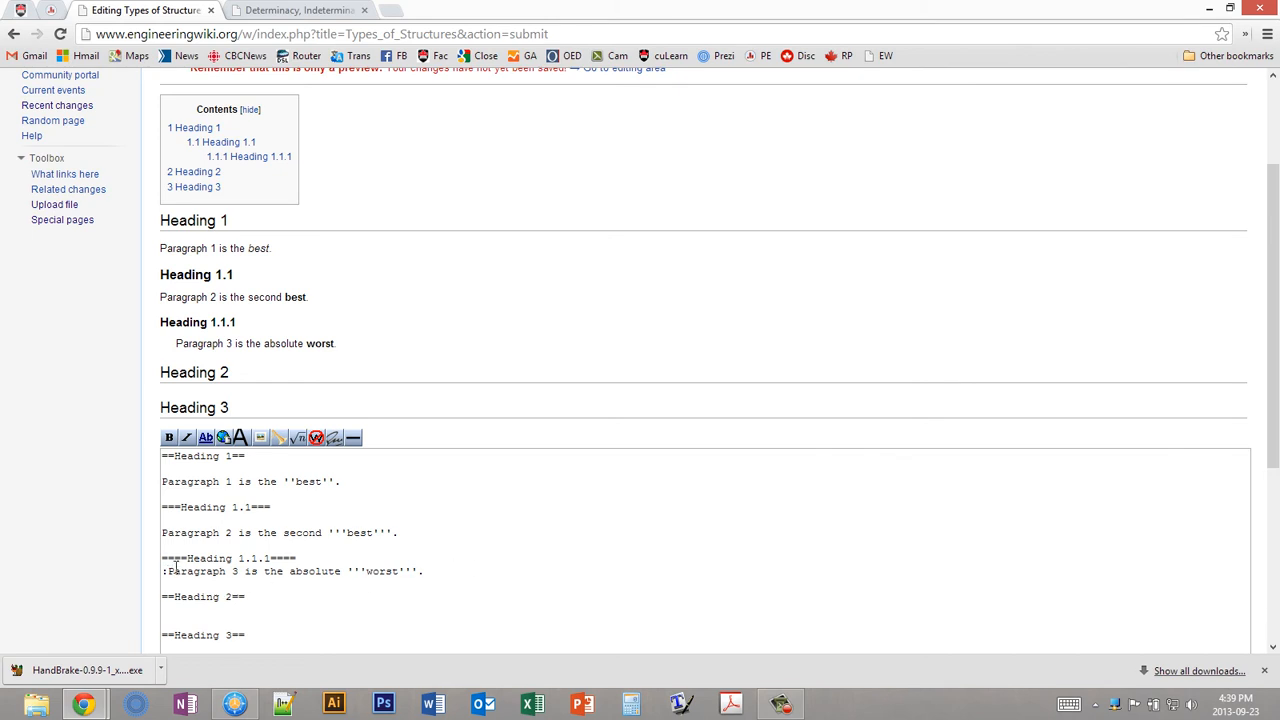
Step: Indent the Paragraph 3 line one level further by adding a second colon in front of it
{"action": "left_click", "coordinate": [166, 571]}
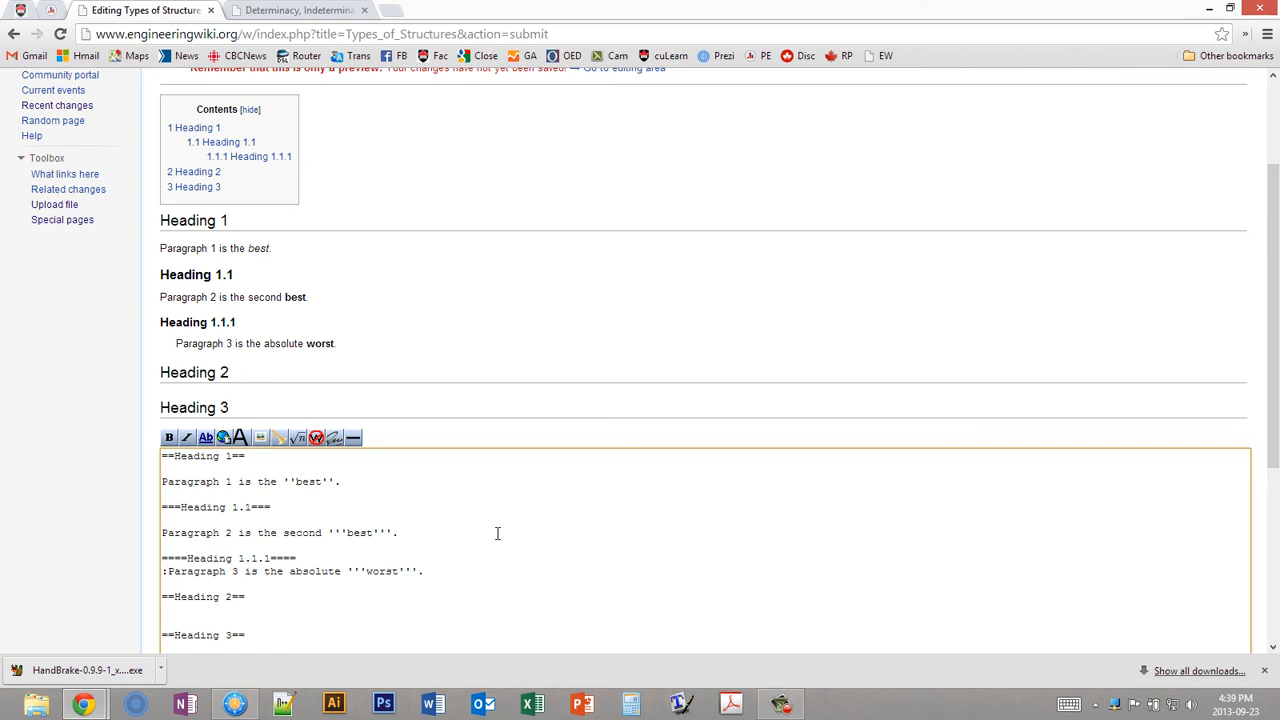
{"action": "type", "text": ":"}
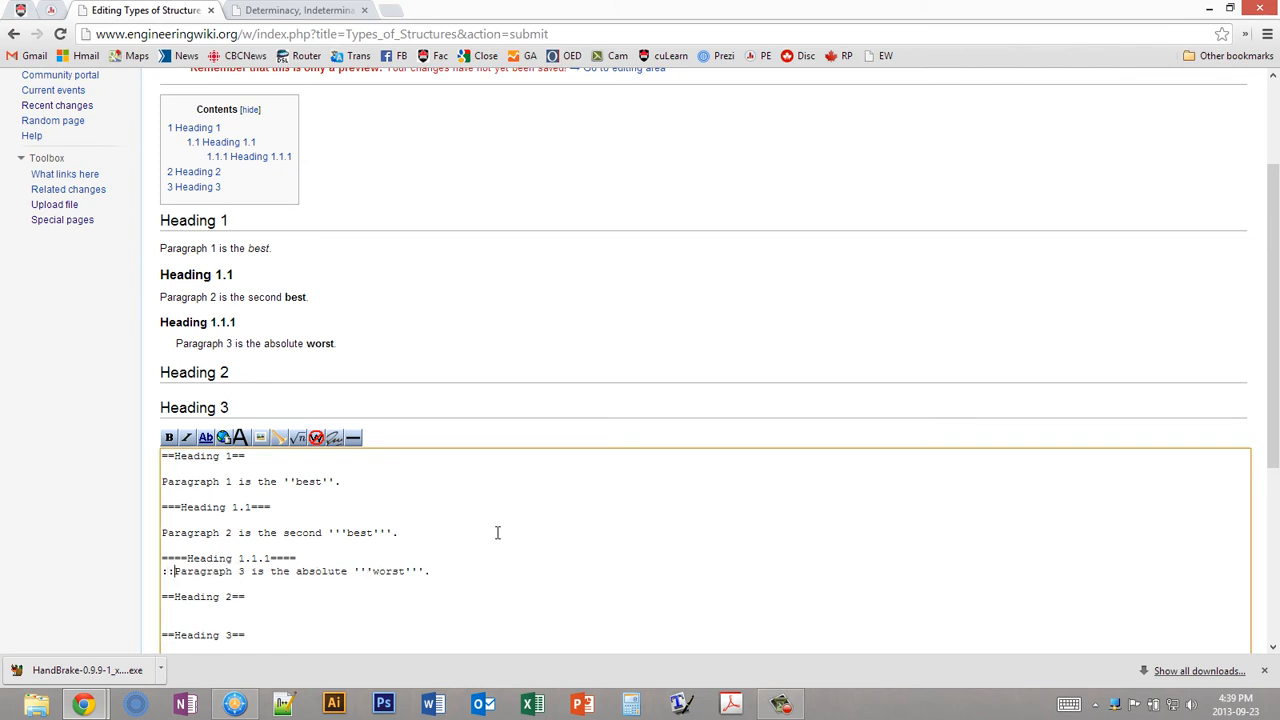
{"action": "scroll", "coordinate": [491, 529], "scroll_direction": "down", "scroll_amount": 3}
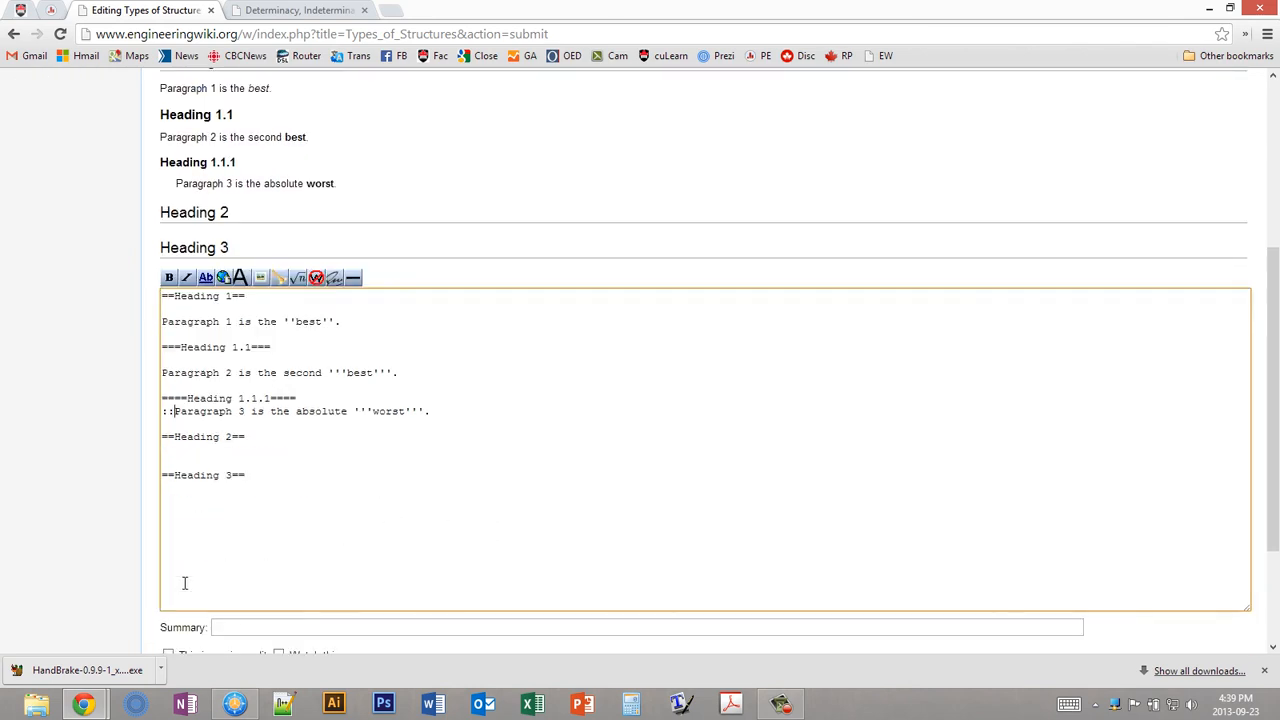
{"action": "scroll", "coordinate": [128, 568], "scroll_direction": "down", "scroll_amount": 3}
Step: Insert the line ":Regular indent" under Heading 1.1.1, separated by a blank line from the double-indented Paragraph 3
{"action": "scroll", "coordinate": [172, 369], "scroll_direction": "up", "scroll_amount": 2}
{"action": "left_click", "coordinate": [164, 321]}
{"action": "key", "text": "Return"}
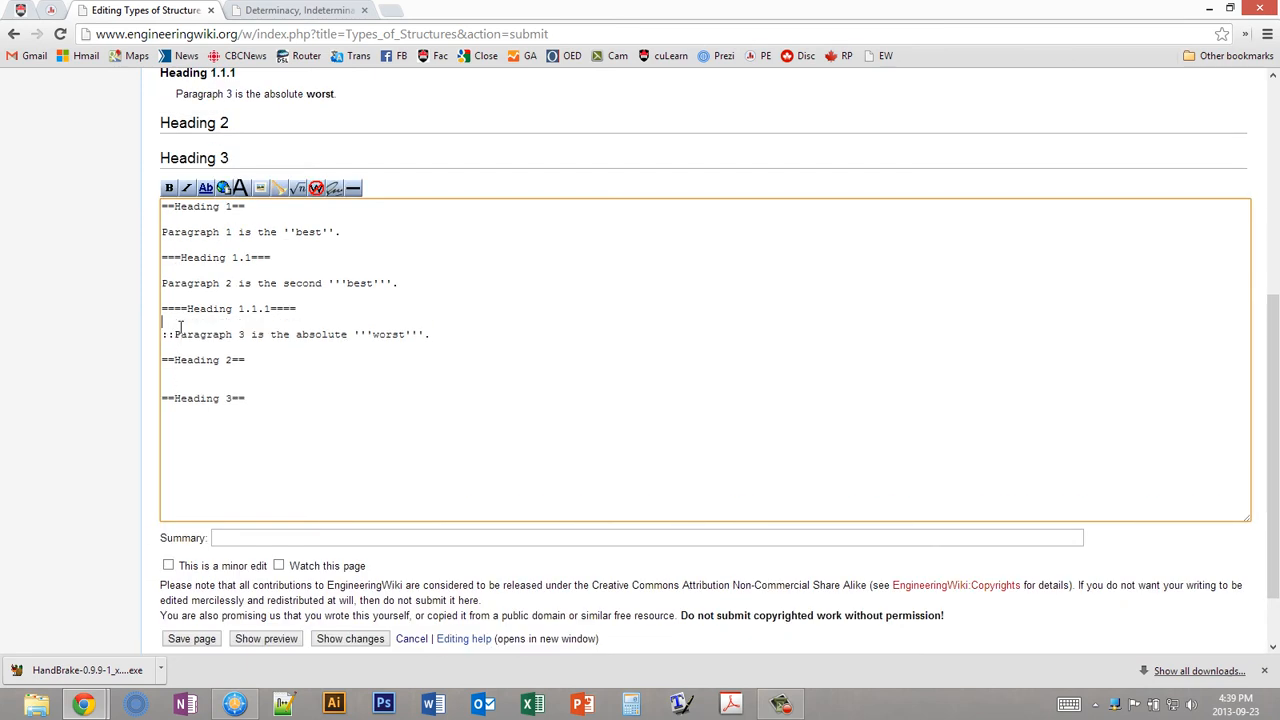
{"action": "key", "text": "Return"}
{"action": "type", "text": ":REcatio"}
{"action": "key", "text": "BackSpace"}
{"action": "key", "text": "BackSpace"}
{"action": "key", "text": "BackSpace"}
{"action": "key", "text": "BackSpace"}
{"action": "key", "text": "BackSpace"}
{"action": "key", "text": "BackSpace"}
{"action": "type", "text": "egular indent"}
Step: Preview the page and compare the single and double indents under Heading 1.1.1
{"action": "left_click", "coordinate": [250, 638]}
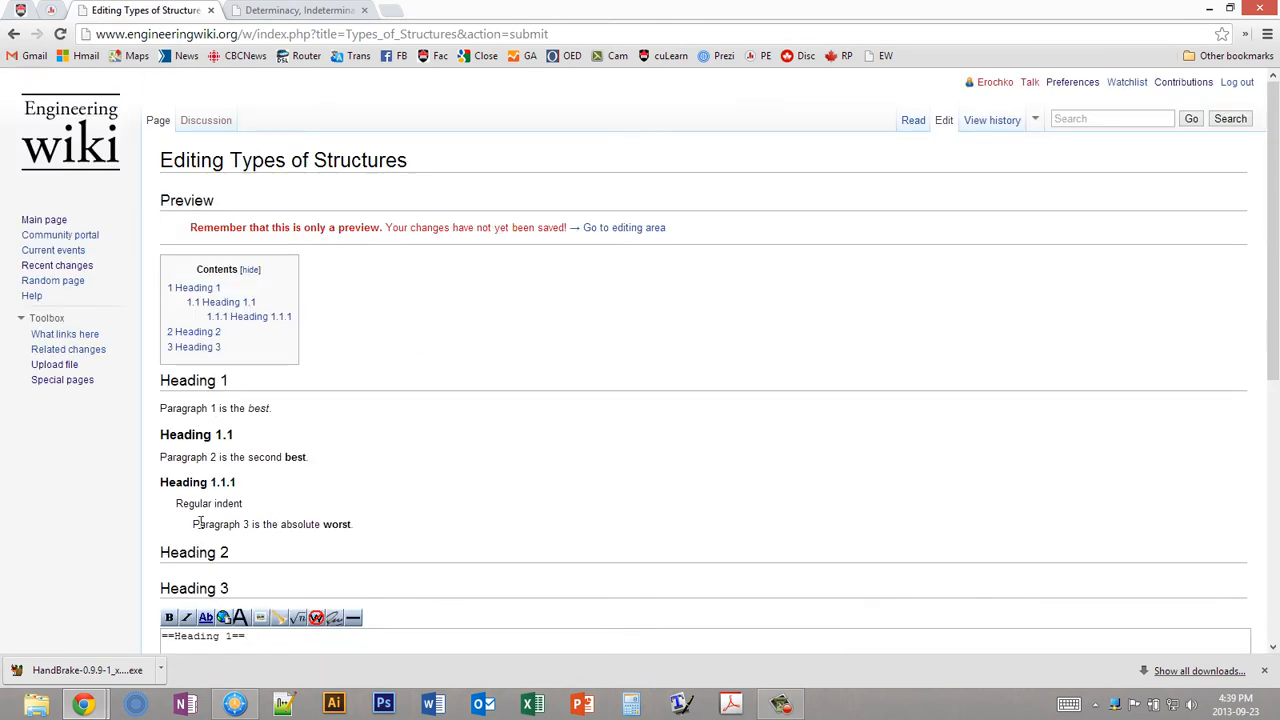
{"action": "double_click", "coordinate": [195, 524]}
{"action": "left_click_drag", "start_coordinate": [195, 524], "coordinate": [365, 515]}
{"action": "left_click", "coordinate": [358, 503]}
{"action": "scroll", "coordinate": [328, 431], "scroll_direction": "down", "scroll_amount": 2}
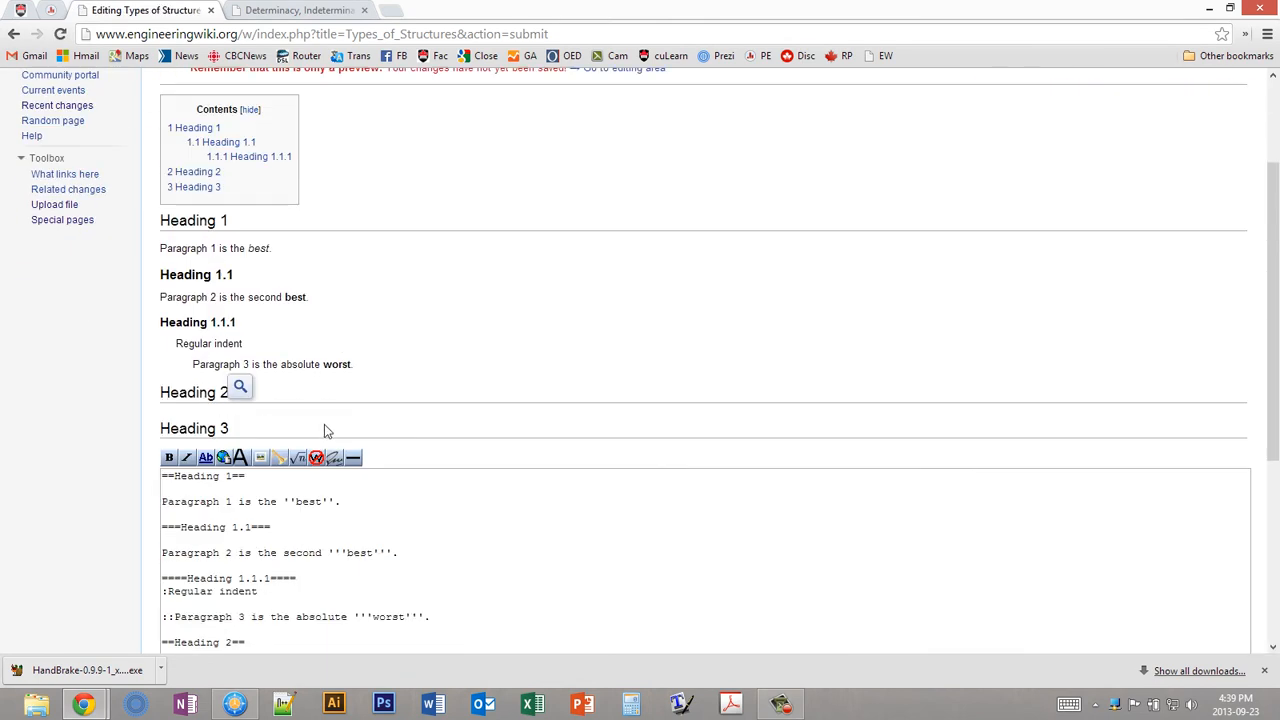
{"action": "scroll", "coordinate": [73, 430], "scroll_direction": "down", "scroll_amount": 2}
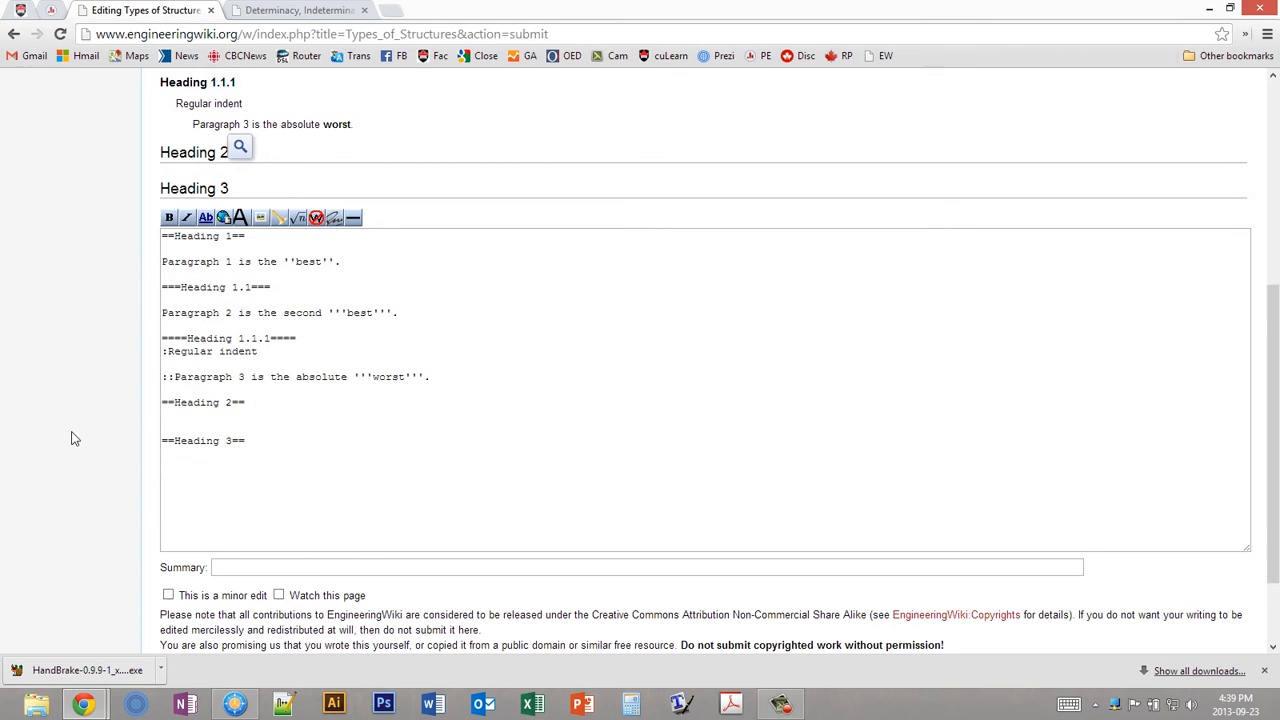
Step: Add three asterisk bullets below Paragraph 2: "It is the second one", "First is the worst" and "Therefore, second is the best"
{"action": "left_click", "coordinate": [171, 380]}
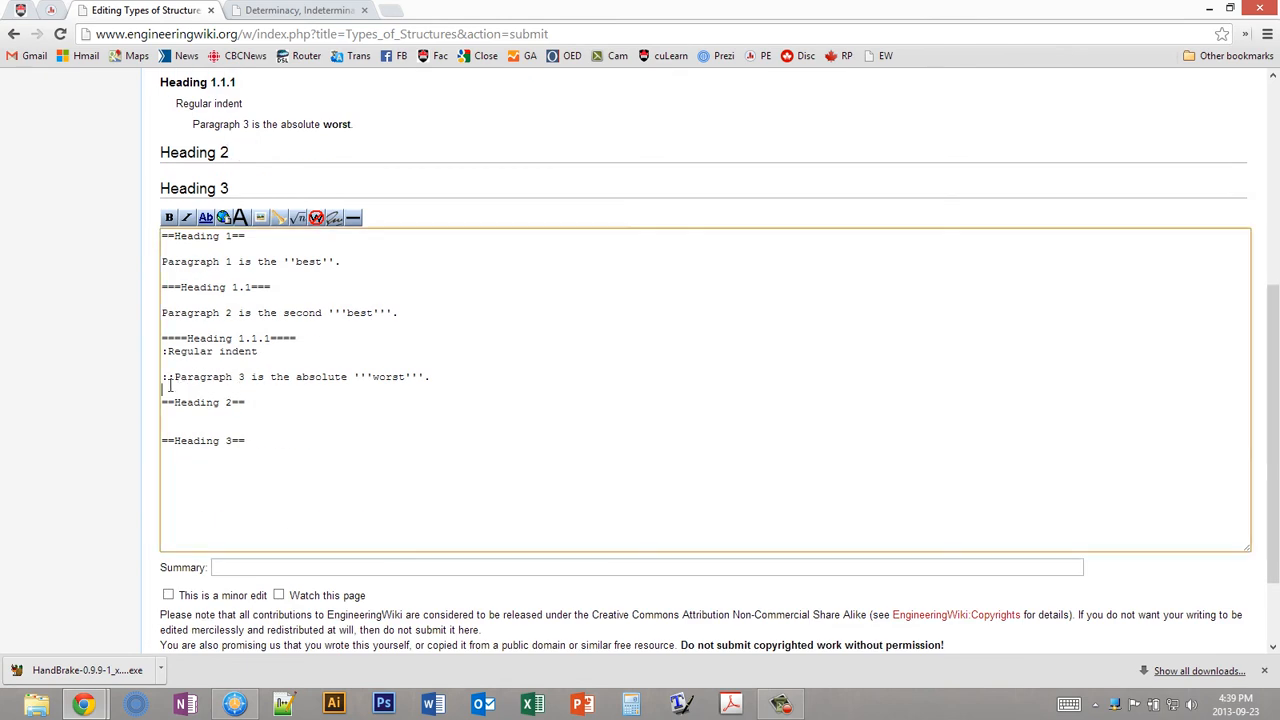
{"action": "left_click", "coordinate": [184, 324]}
{"action": "key", "text": "Return"}
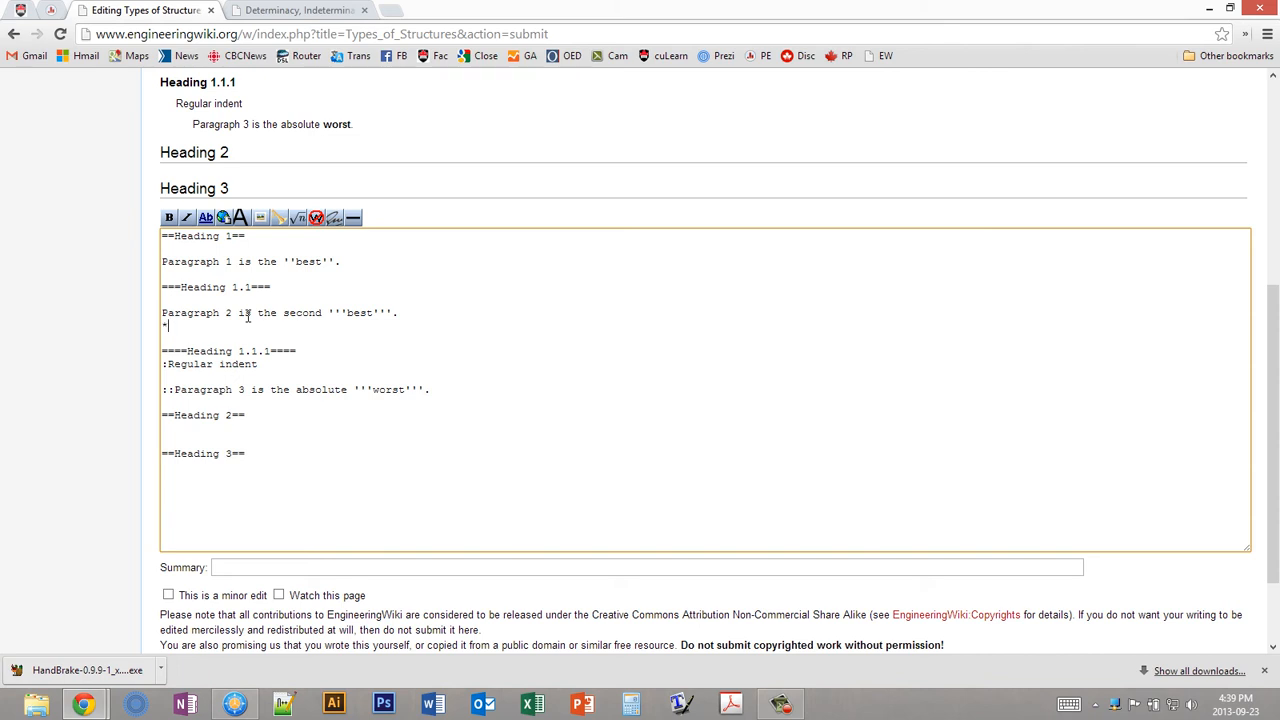
{"action": "type", "text": "It is the second one"}
{"action": "key", "text": "Return"}
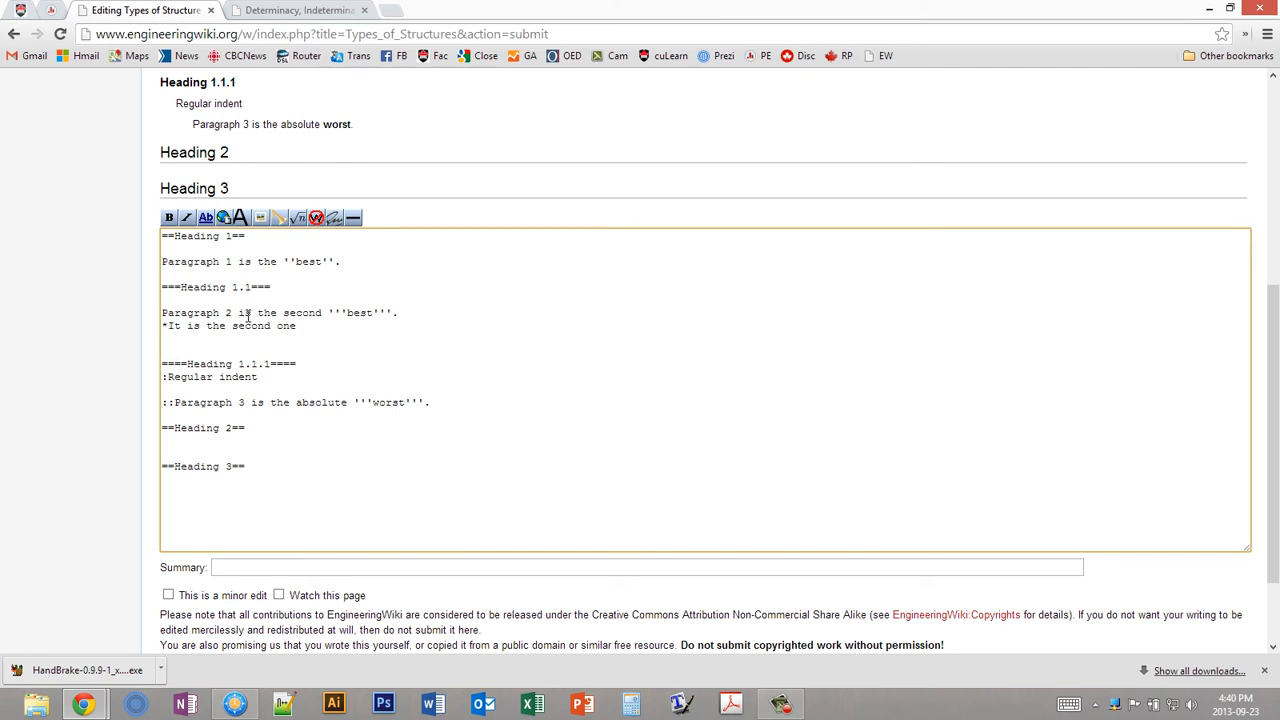
{"action": "type", "text": "*First is the worst"}
{"action": "key", "text": "Return"}
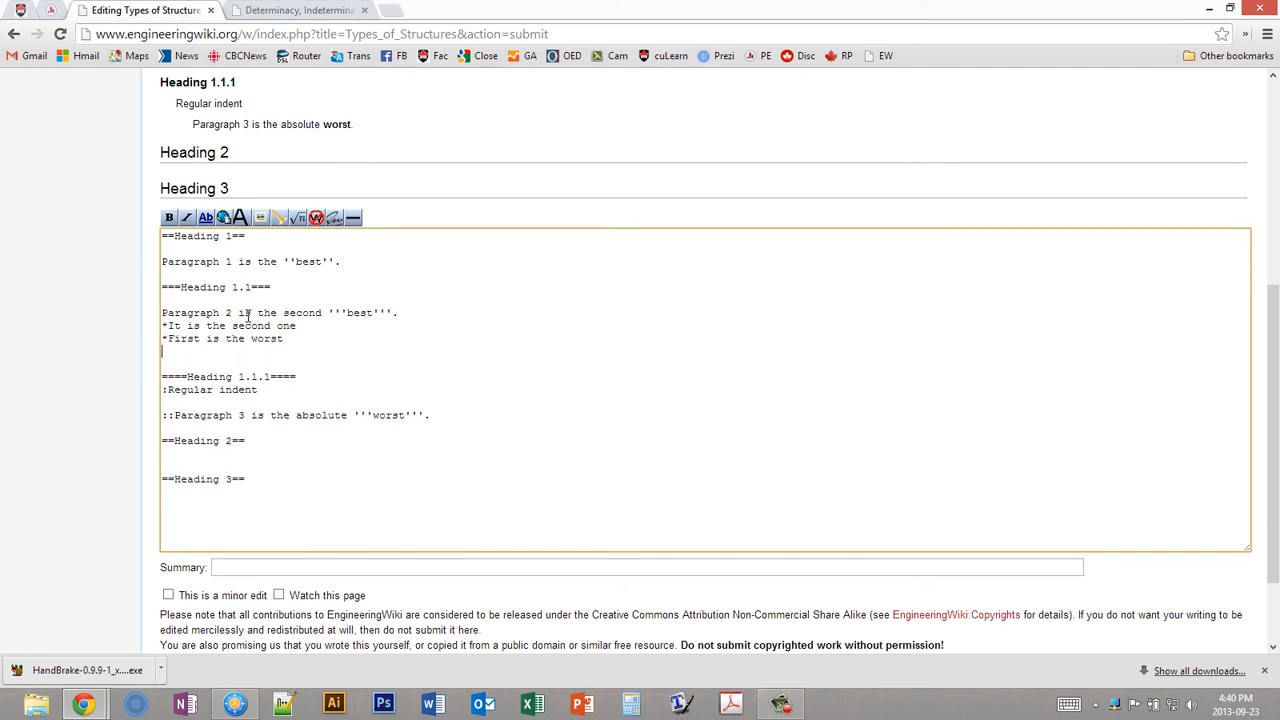
{"action": "type", "text": "*Theregore, second is the best"}
Step: Preview the page to check the bulleted list under Heading 1.1
{"action": "left_click", "coordinate": [9, 358]}
{"action": "scroll", "coordinate": [230, 440], "scroll_direction": "down", "scroll_amount": 2}
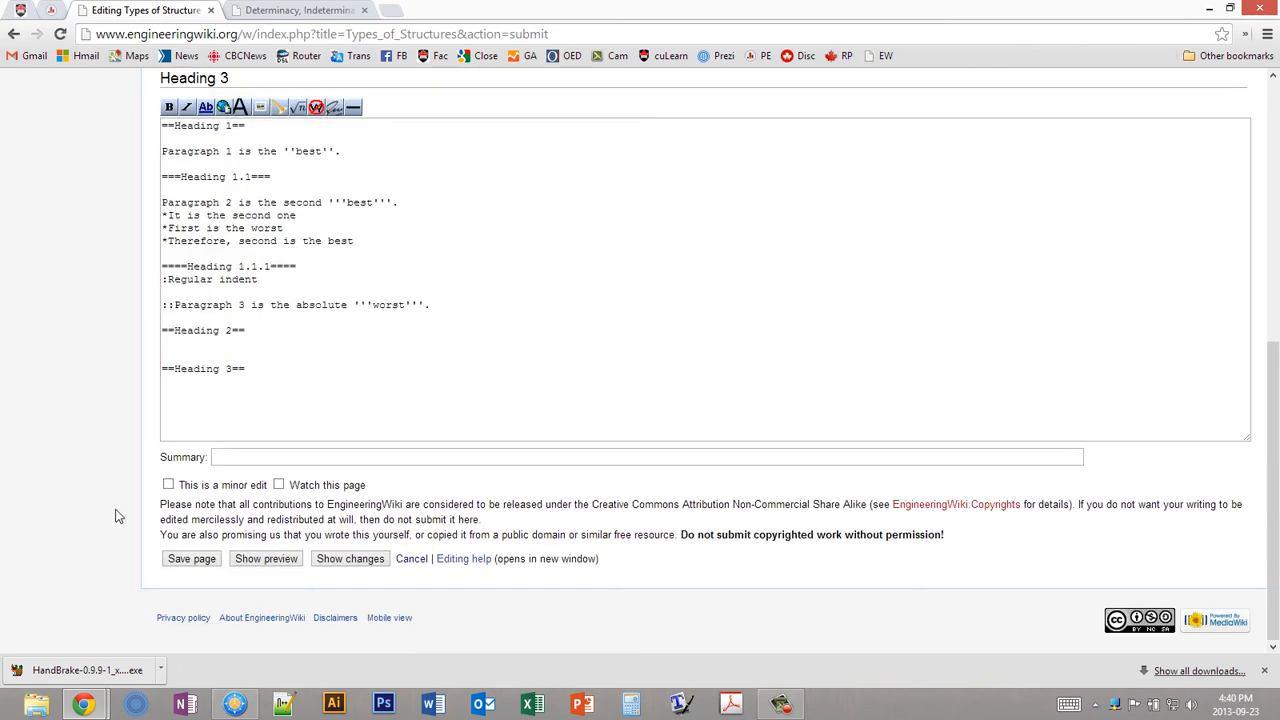
{"action": "left_click", "coordinate": [252, 566]}
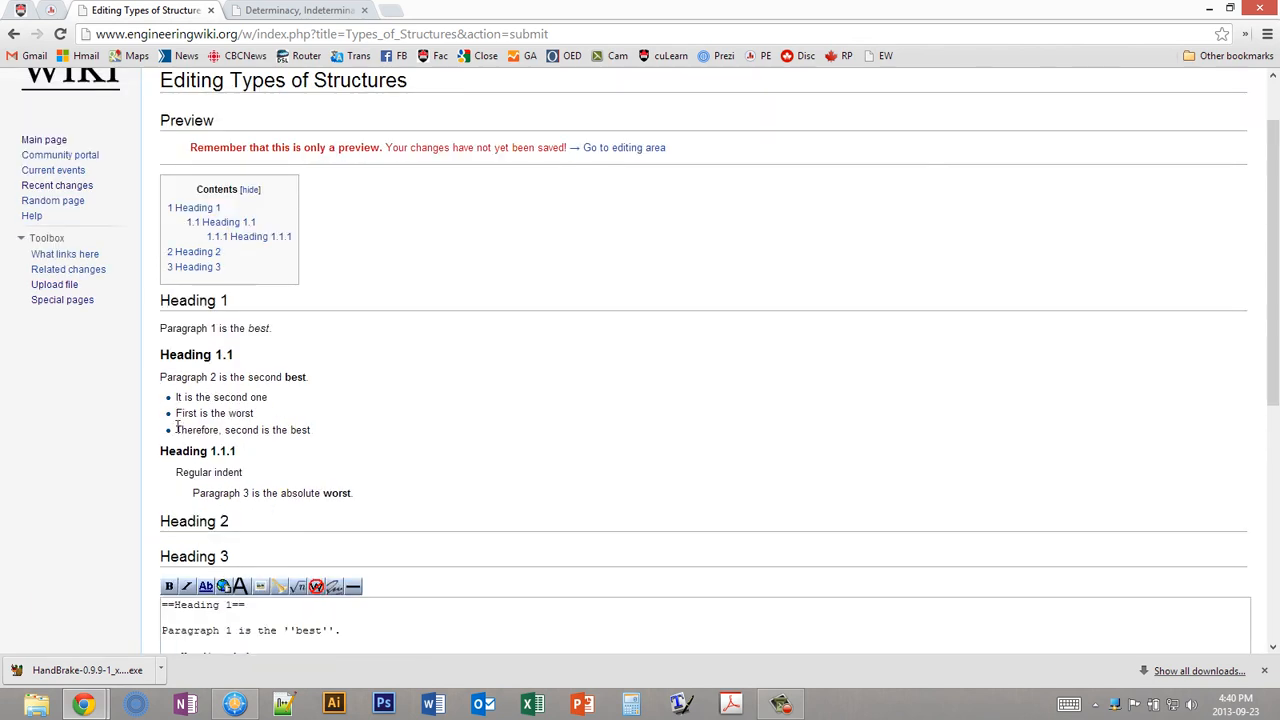
{"action": "scroll", "coordinate": [388, 416], "scroll_direction": "down", "scroll_amount": 1}
{"action": "scroll", "coordinate": [318, 352], "scroll_direction": "down", "scroll_amount": 1}
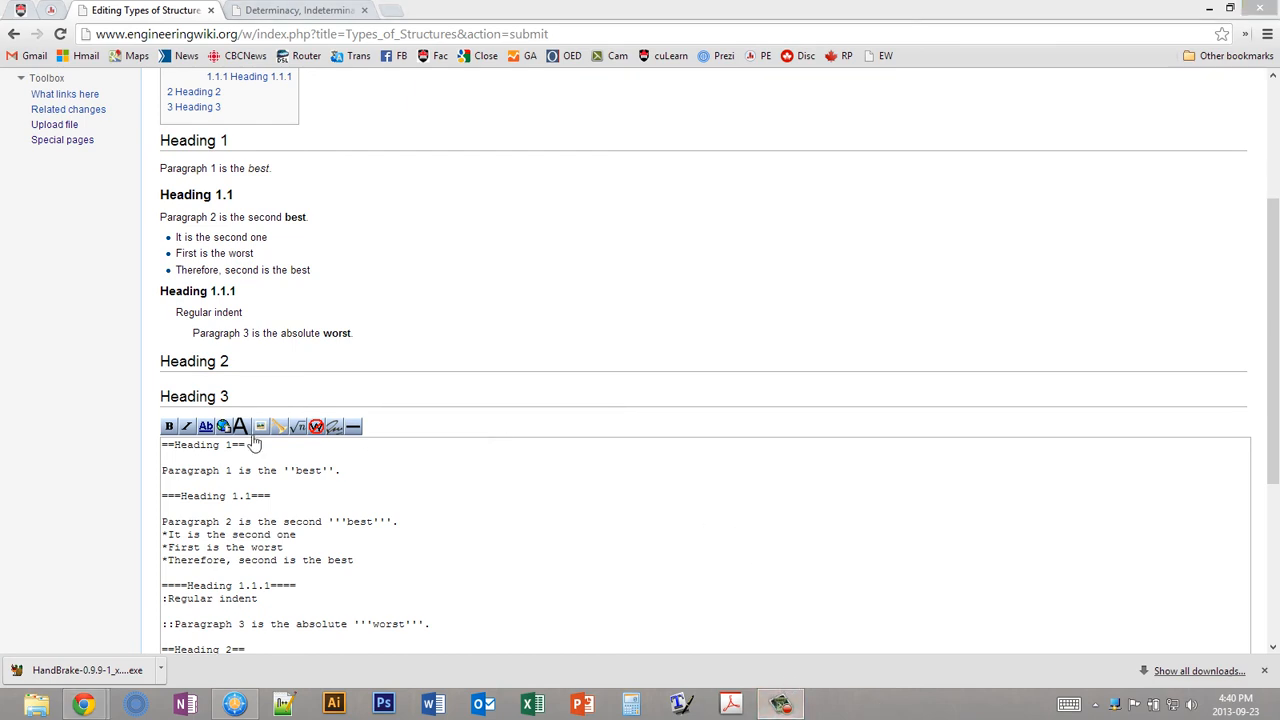
Step: Below the "First is the worst" bullet, add the nested bullets "**Double Asterisk" and "***Triple"
{"action": "left_click", "coordinate": [364, 549]}
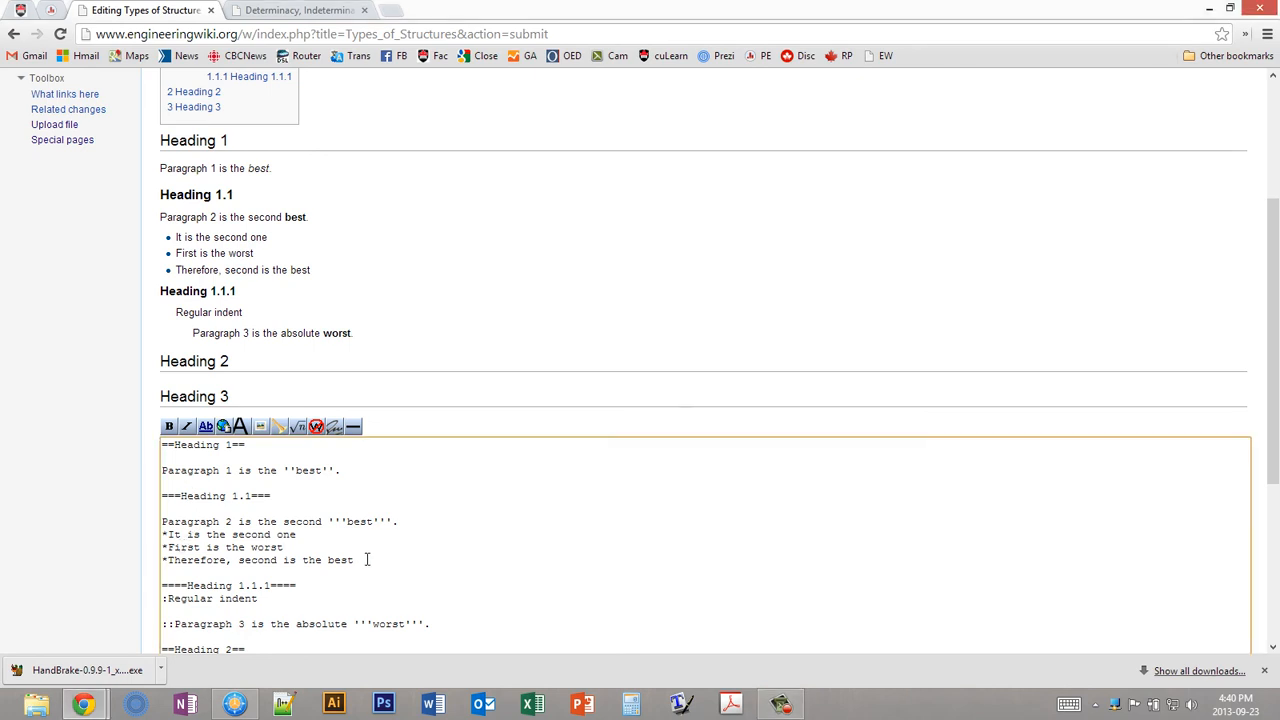
{"action": "key", "text": "Return"}
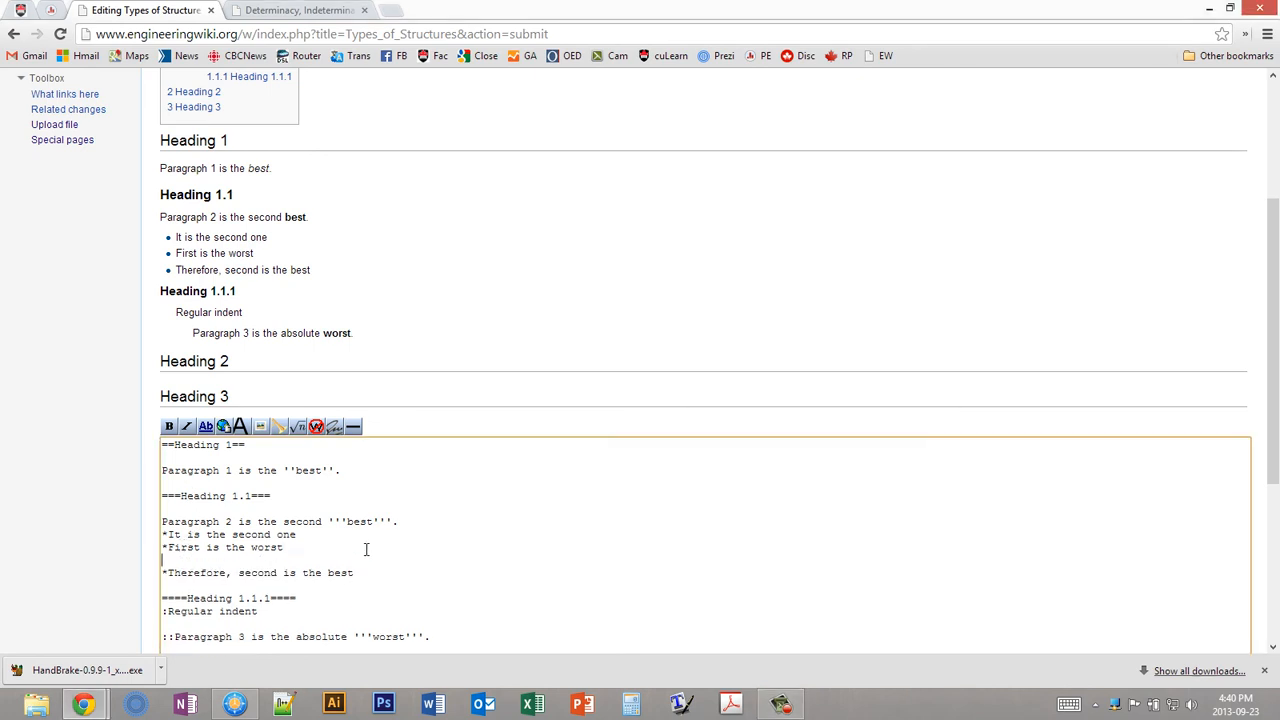
{"action": "type", "text": "**Double Asterisk"}
{"action": "key", "text": "Return"}
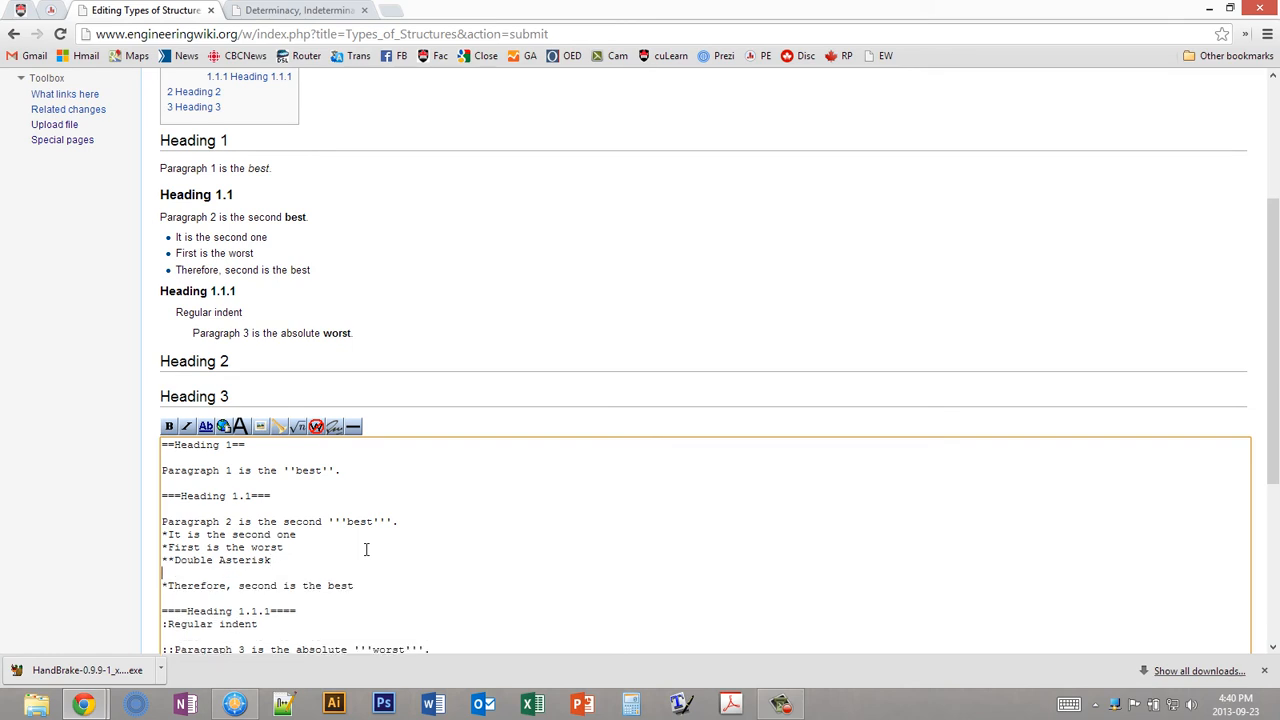
{"action": "type", "text": "***Triple"}
Step: Preview the page and check the nested bullet levels in the rendered list
{"action": "scroll", "coordinate": [110, 562], "scroll_direction": "down", "scroll_amount": 3}
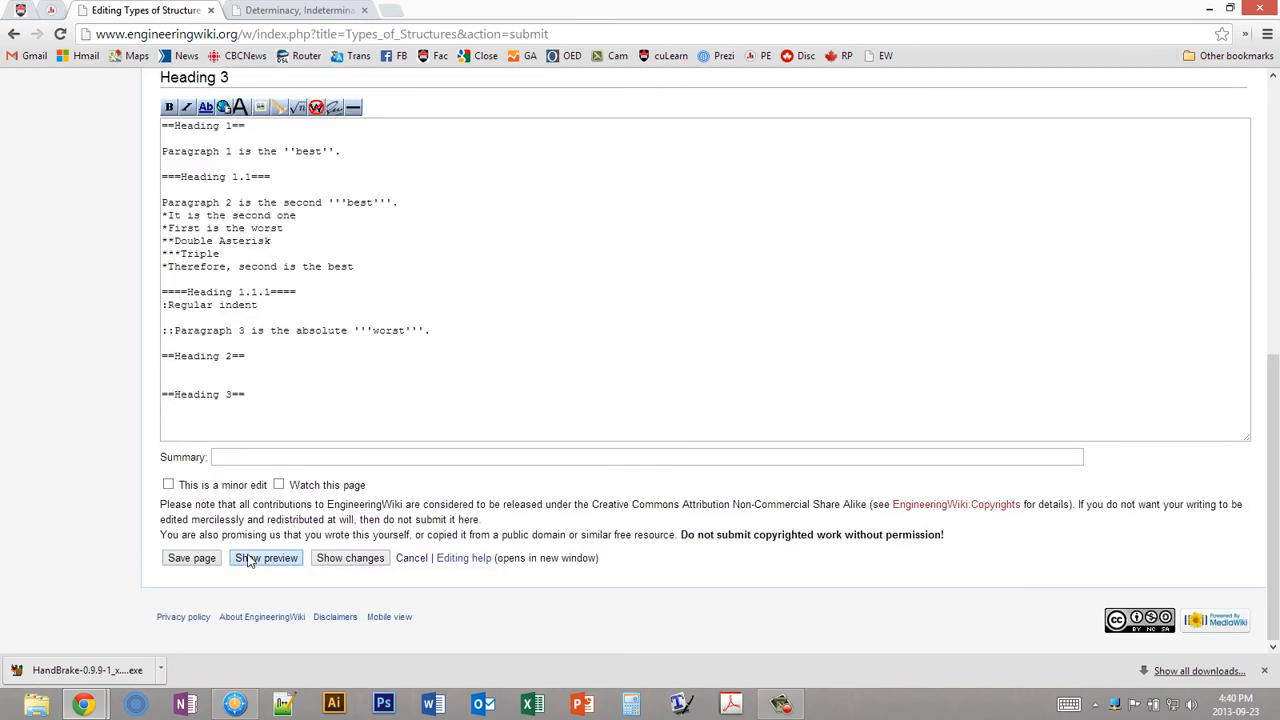
{"action": "left_click", "coordinate": [248, 558]}
{"action": "scroll", "coordinate": [330, 475], "scroll_direction": "down", "scroll_amount": 1}
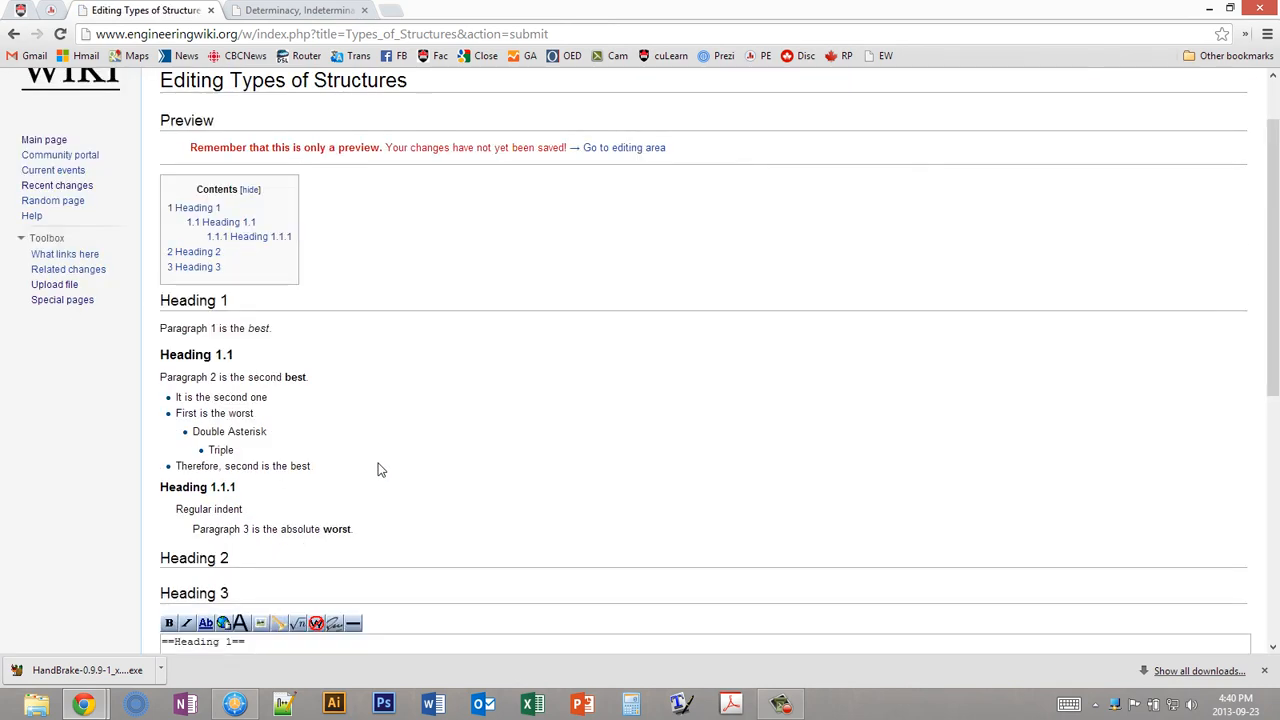
{"action": "left_click_drag", "start_coordinate": [175, 403], "coordinate": [314, 466]}
{"action": "scroll", "coordinate": [314, 443], "scroll_direction": "down", "scroll_amount": 2}
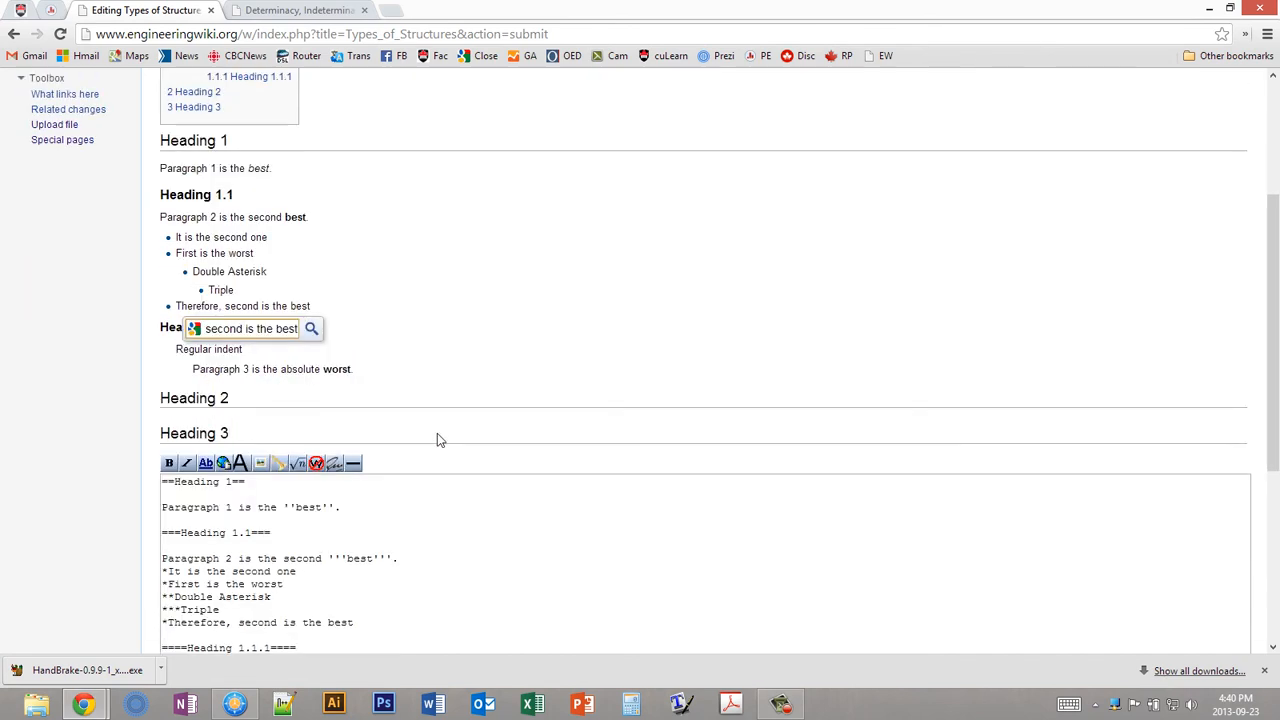
{"action": "left_click", "coordinate": [372, 324]}
Step: Convert the bulleted list to a numbered one by replacing every leading asterisk with #, keeping the ## and ### nesting levels
{"action": "scroll", "coordinate": [336, 292], "scroll_direction": "down", "scroll_amount": 1}
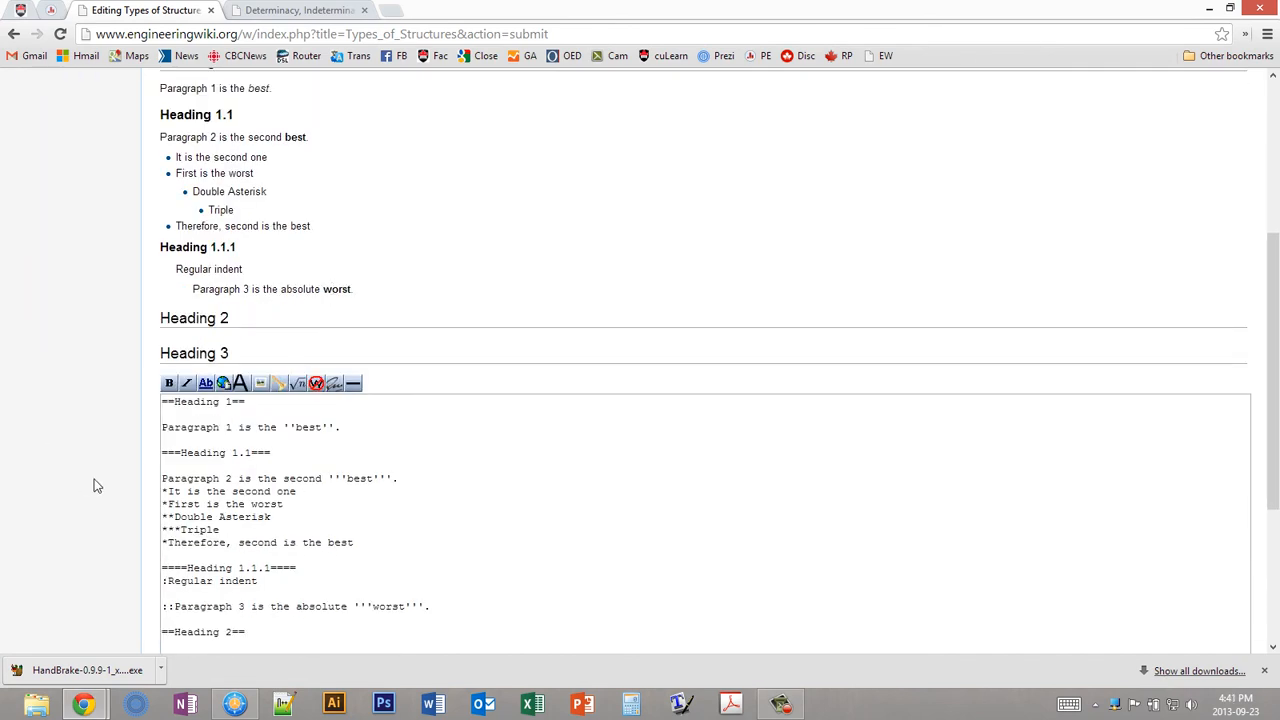
{"action": "left_click_drag", "start_coordinate": [161, 491], "coordinate": [169, 491]}
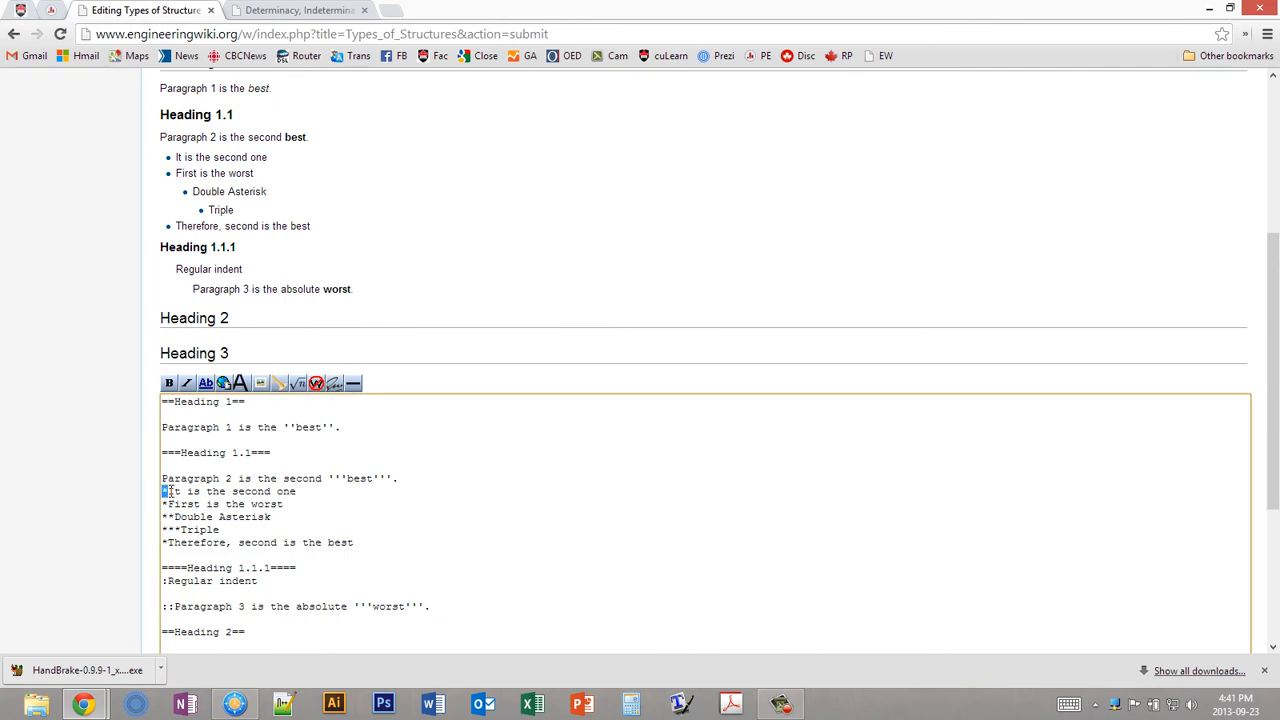
{"action": "type", "text": "#"}
{"action": "key", "text": "Down"}
{"action": "key", "text": "BackSpace"}
{"action": "type", "text": "#"}
{"action": "key", "text": "BackSpace"}
{"action": "key", "text": "BackSpace"}
{"action": "type", "text": "##"}
{"action": "key", "text": "Down"}
{"action": "key", "text": "BackSpace"}
{"action": "key", "text": "BackSpace"}
{"action": "key", "text": "BackSpace"}
{"action": "type", "text": "###"}
{"action": "key", "text": "BackSpace"}
{"action": "type", "text": "#"}
Step: Preview the page to check the numbered list under Heading 1.1
{"action": "scroll", "coordinate": [108, 536], "scroll_direction": "down", "scroll_amount": 3}
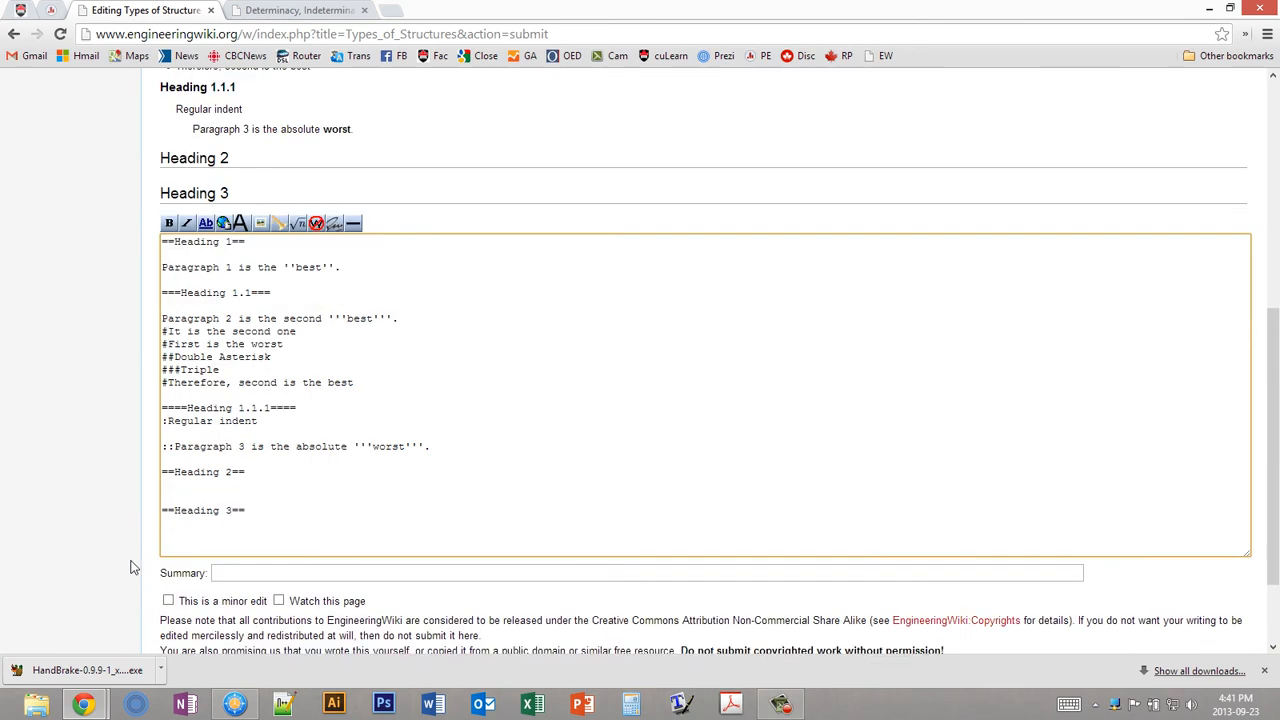
{"action": "scroll", "coordinate": [130, 567], "scroll_direction": "down", "scroll_amount": 2}
{"action": "left_click", "coordinate": [263, 596]}
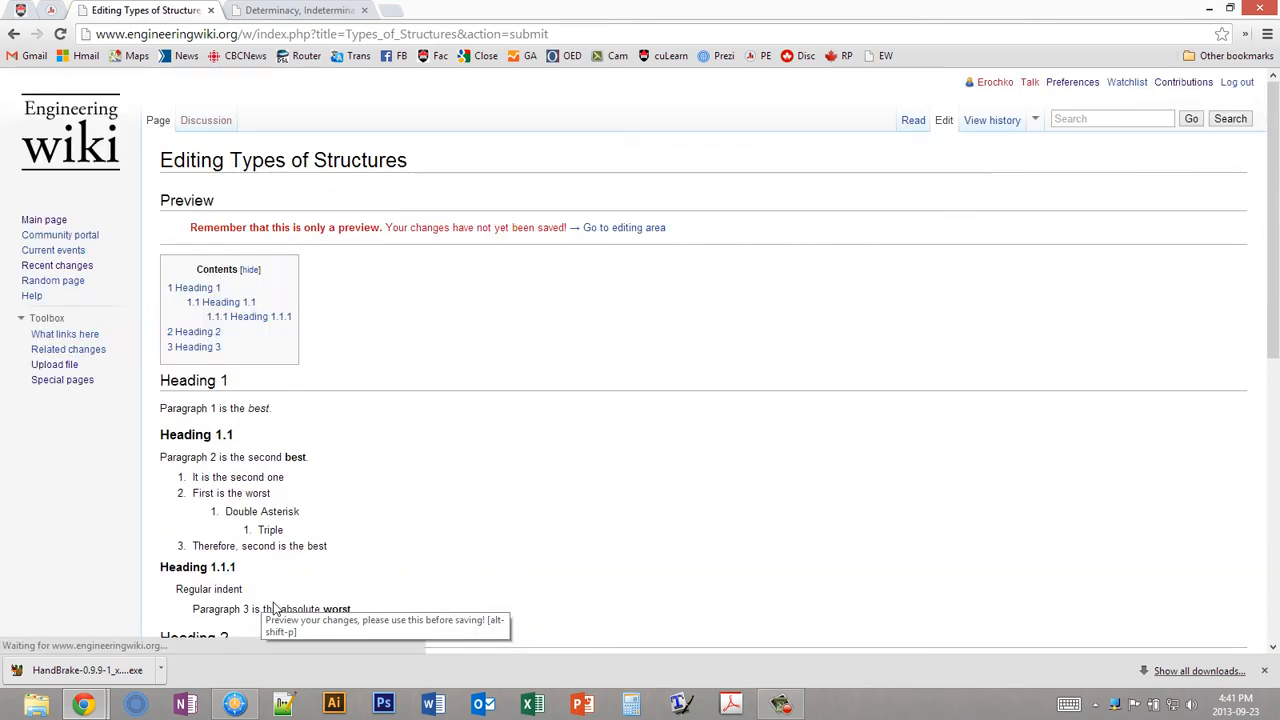
{"action": "scroll", "coordinate": [337, 474], "scroll_direction": "down", "scroll_amount": 1}
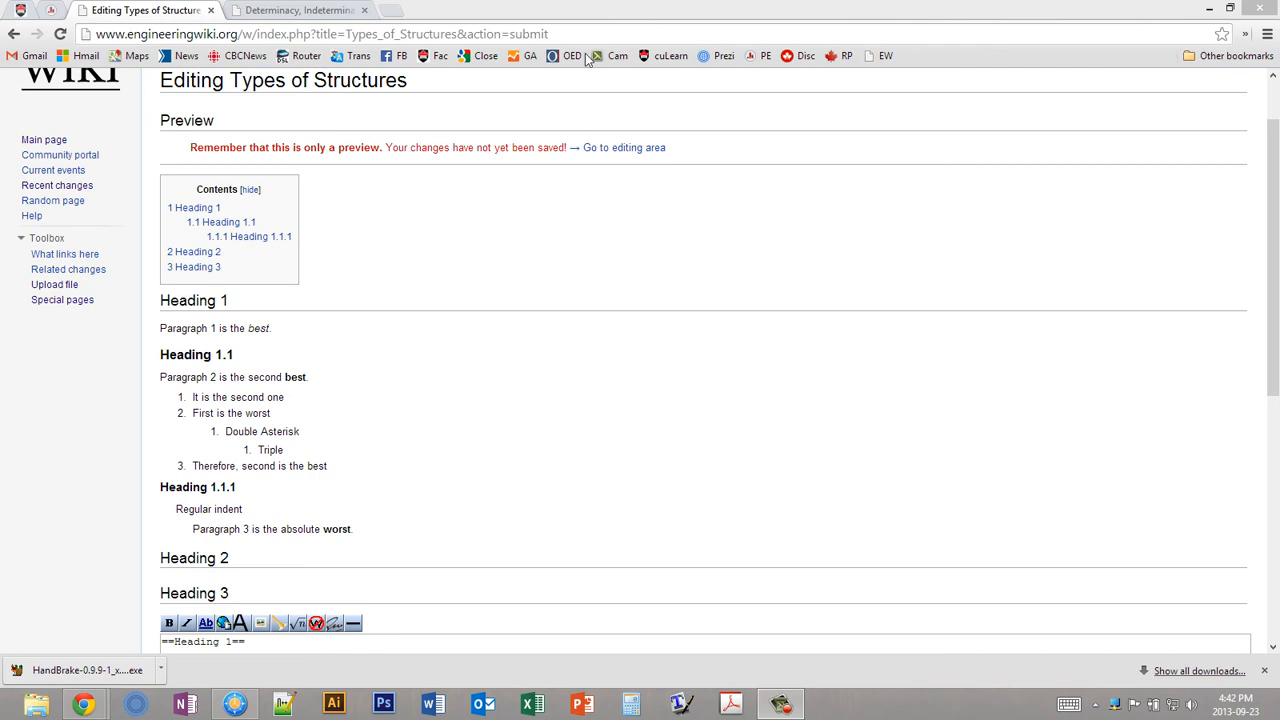
Step: Open the EngineeringWiki main page in a new tab and follow its Formatting link to the text formatting markup table
{"action": "middle_click", "coordinate": [885, 55]}
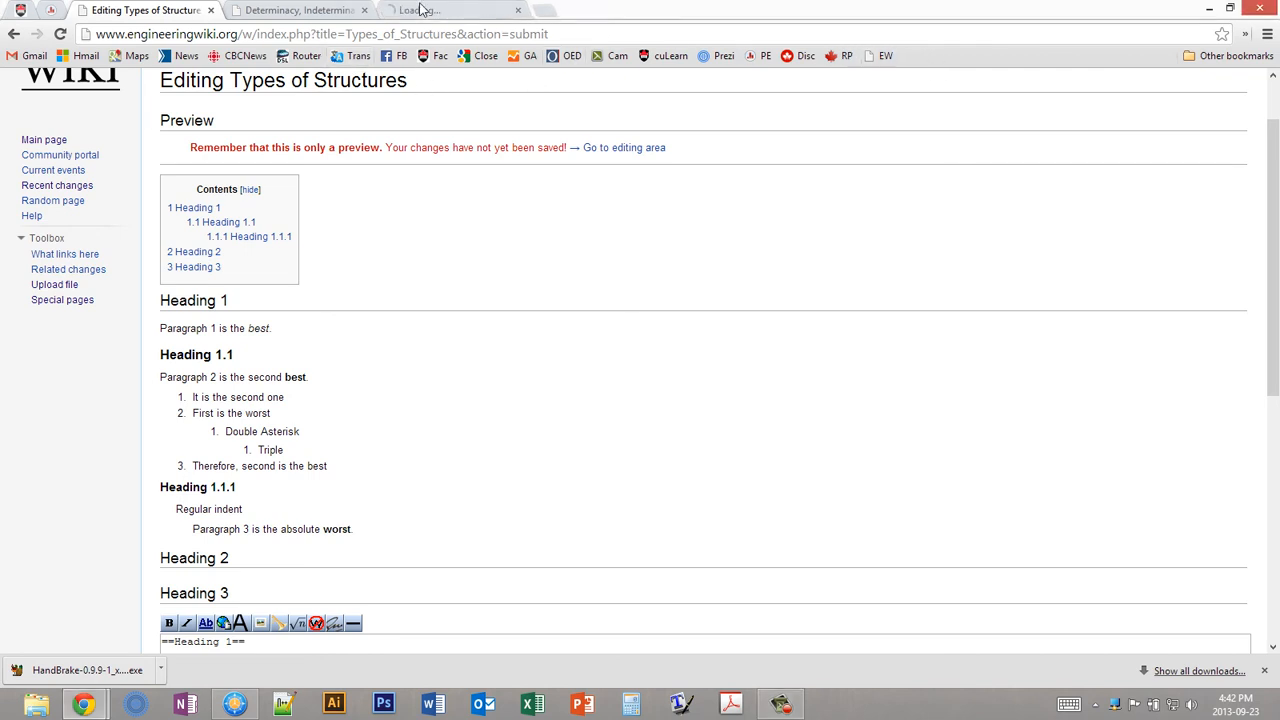
{"action": "left_click", "coordinate": [418, 12]}
{"action": "scroll", "coordinate": [434, 420], "scroll_direction": "down", "scroll_amount": 4}
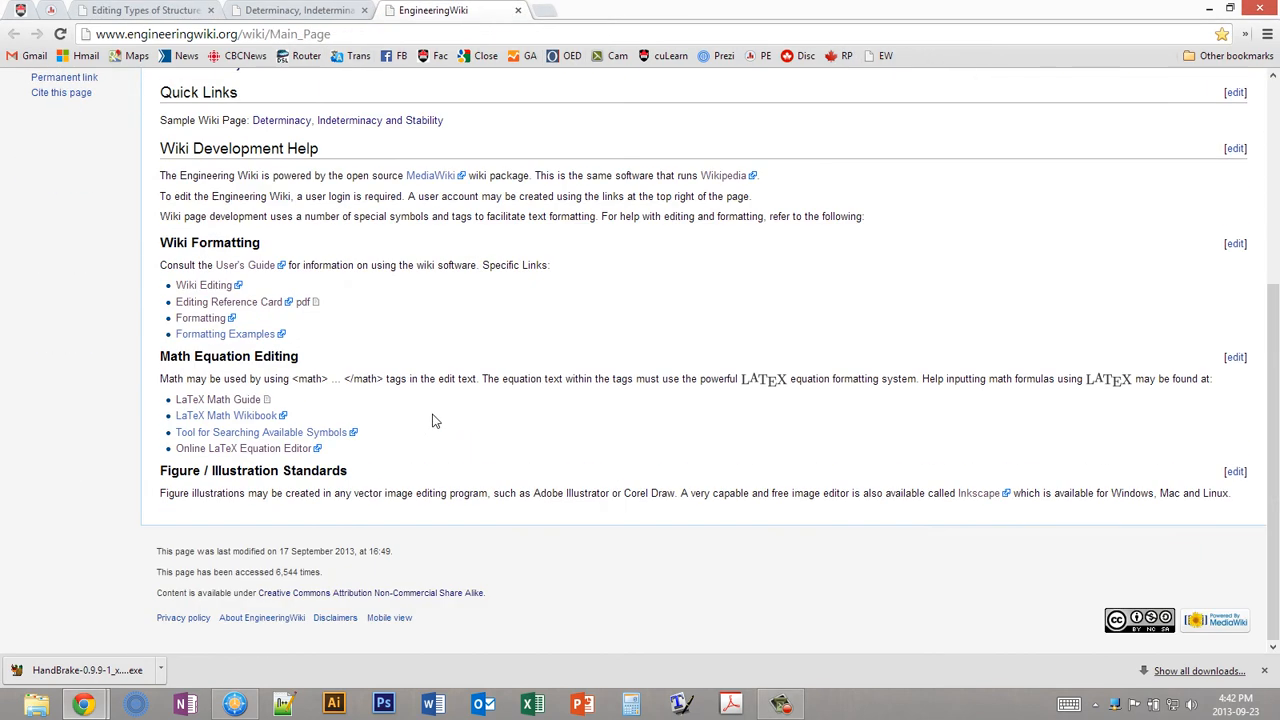
{"action": "left_click", "coordinate": [197, 318]}
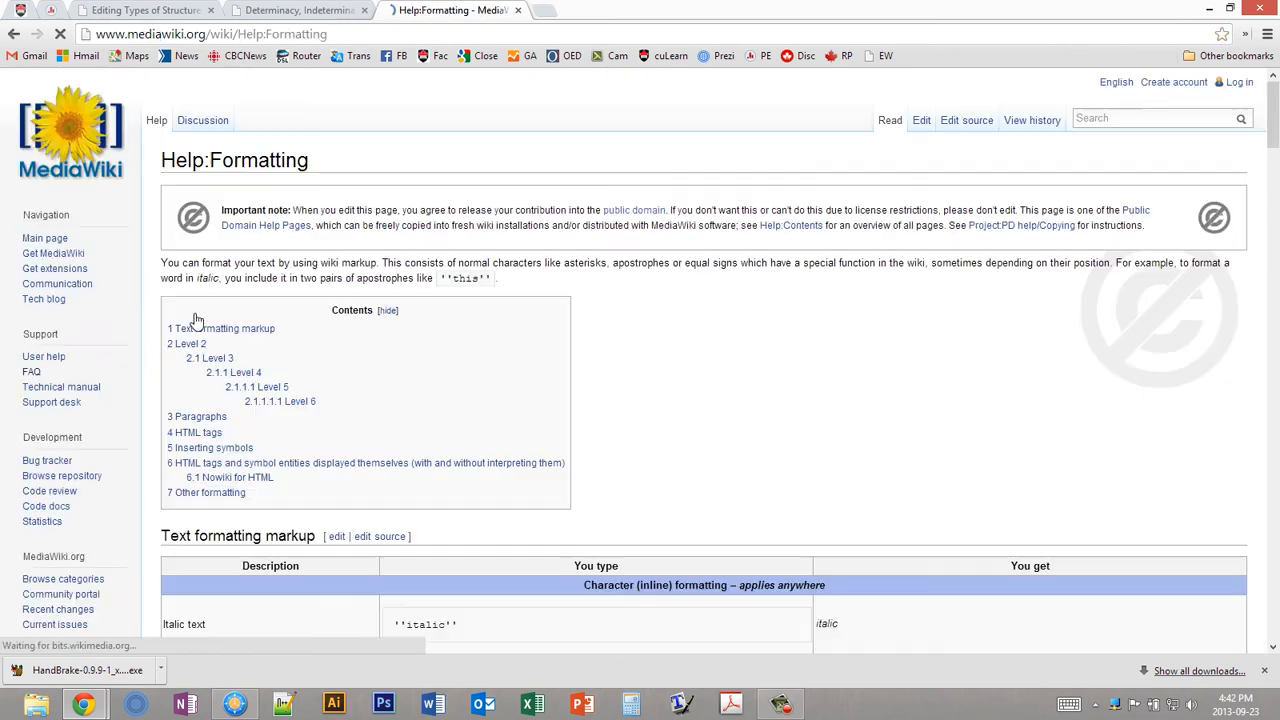
{"action": "scroll", "coordinate": [680, 325], "scroll_direction": "down", "scroll_amount": 4}
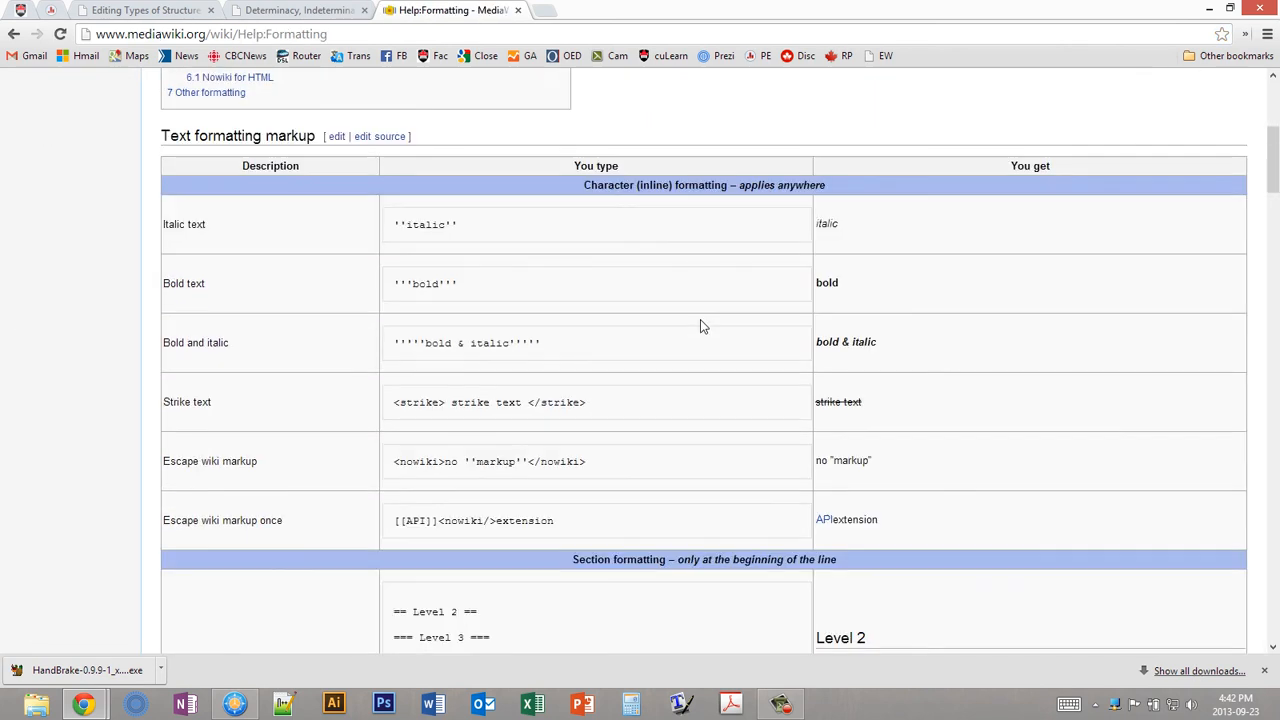
Step: Review the numbered list, definition list, indent and mixed list markup examples in the formatting help table
{"action": "scroll", "coordinate": [700, 319], "scroll_direction": "down", "scroll_amount": 5}
{"action": "scroll", "coordinate": [700, 325], "scroll_direction": "down", "scroll_amount": 5}
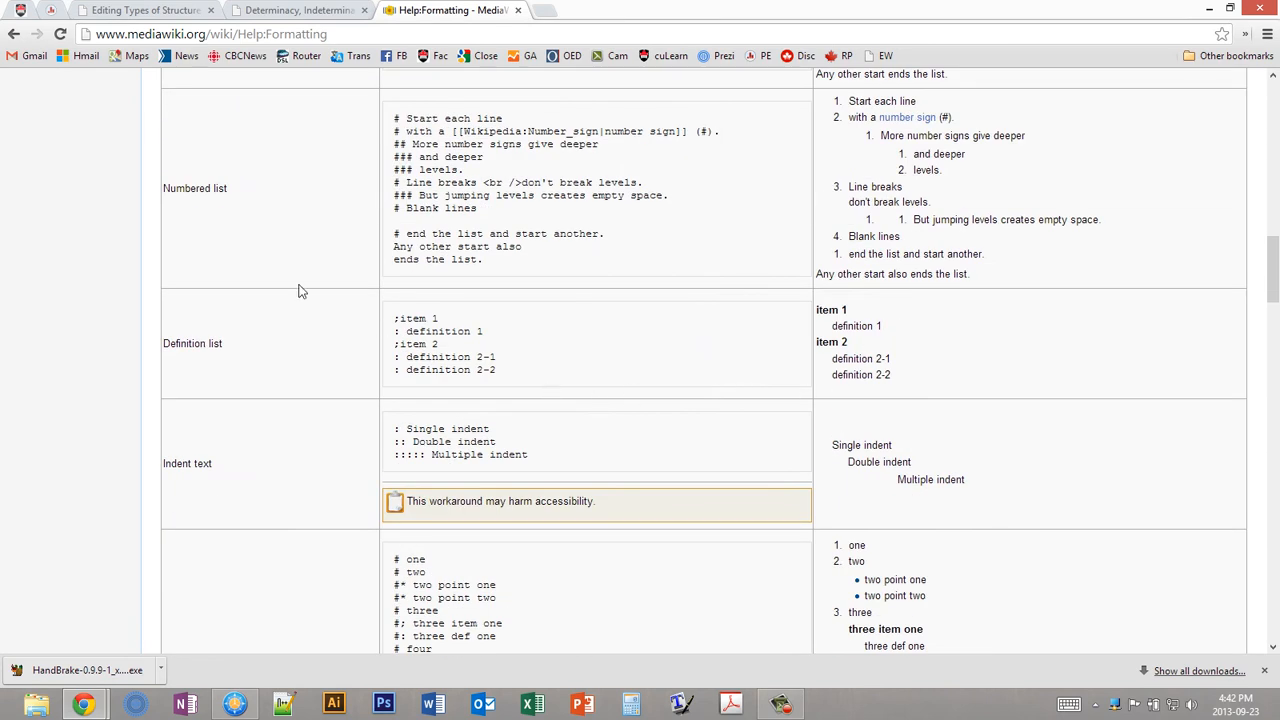
{"action": "scroll", "coordinate": [806, 533], "scroll_direction": "down", "scroll_amount": 2}
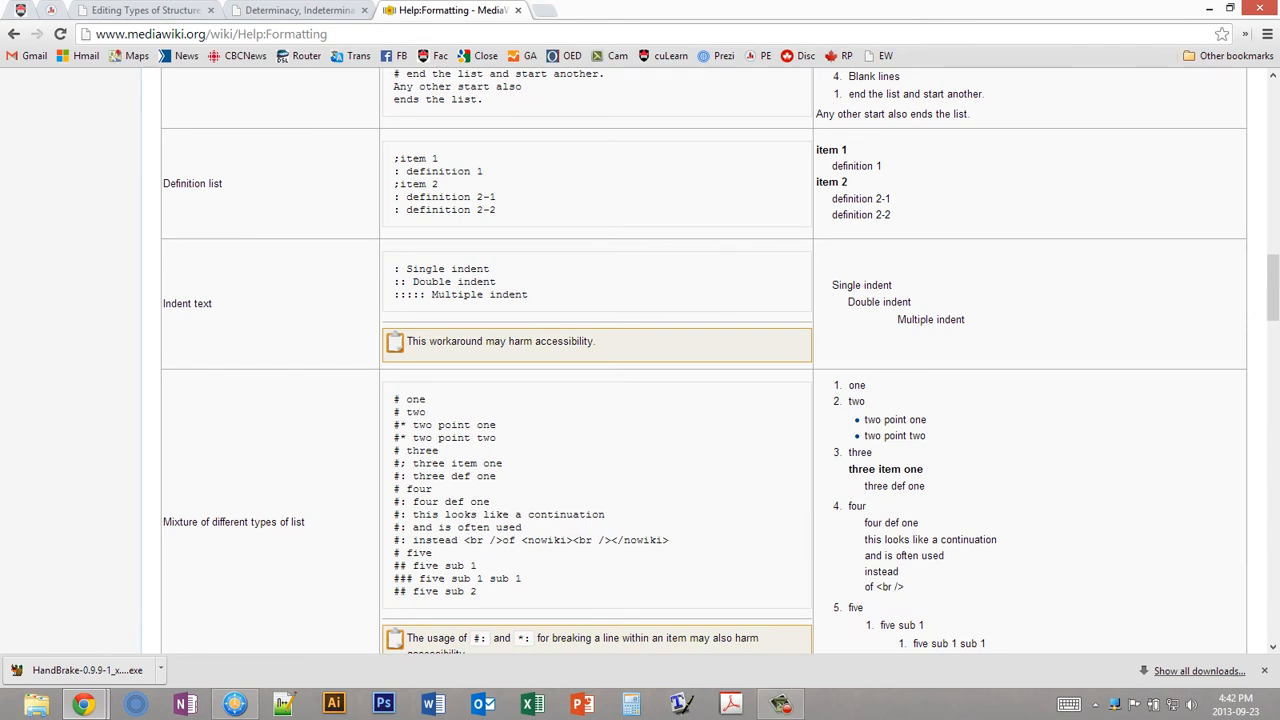
Step: Look at how the definitions under Important Terms are laid out on the Determinacy, Indeterminacy and Stability page
{"action": "left_click", "coordinate": [268, 20]}
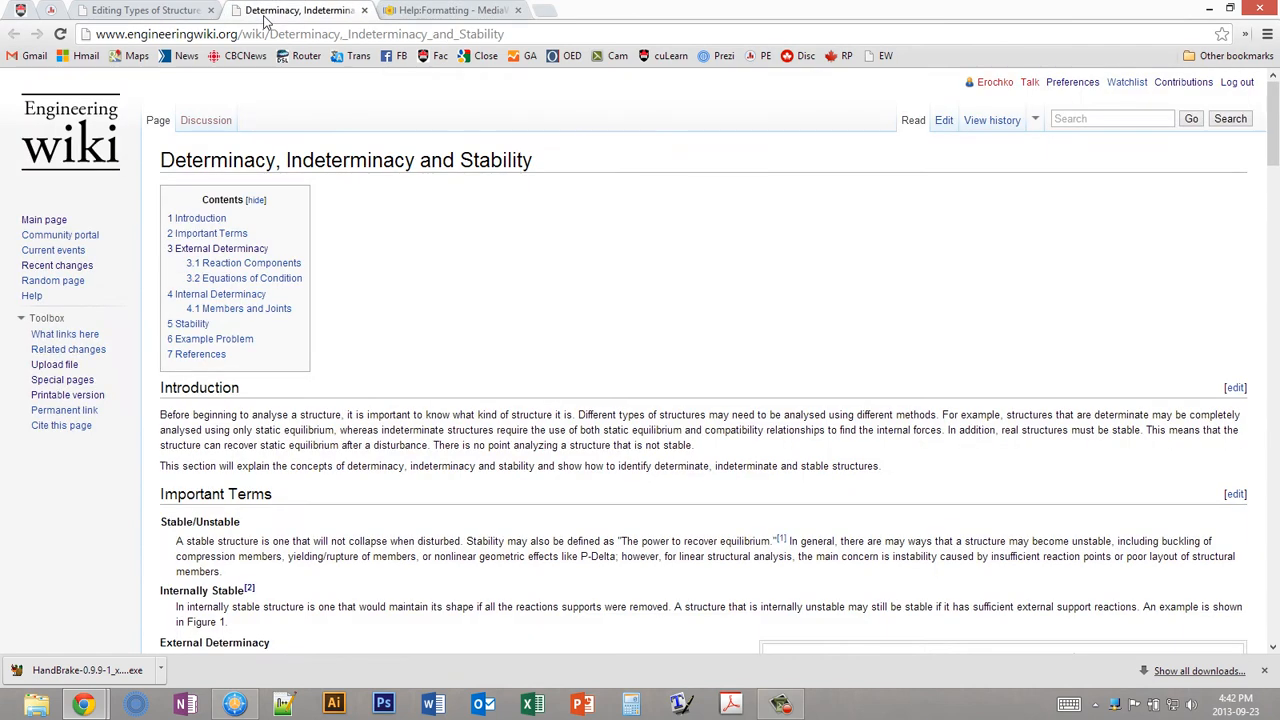
{"action": "scroll", "coordinate": [372, 350], "scroll_direction": "down", "scroll_amount": 2}
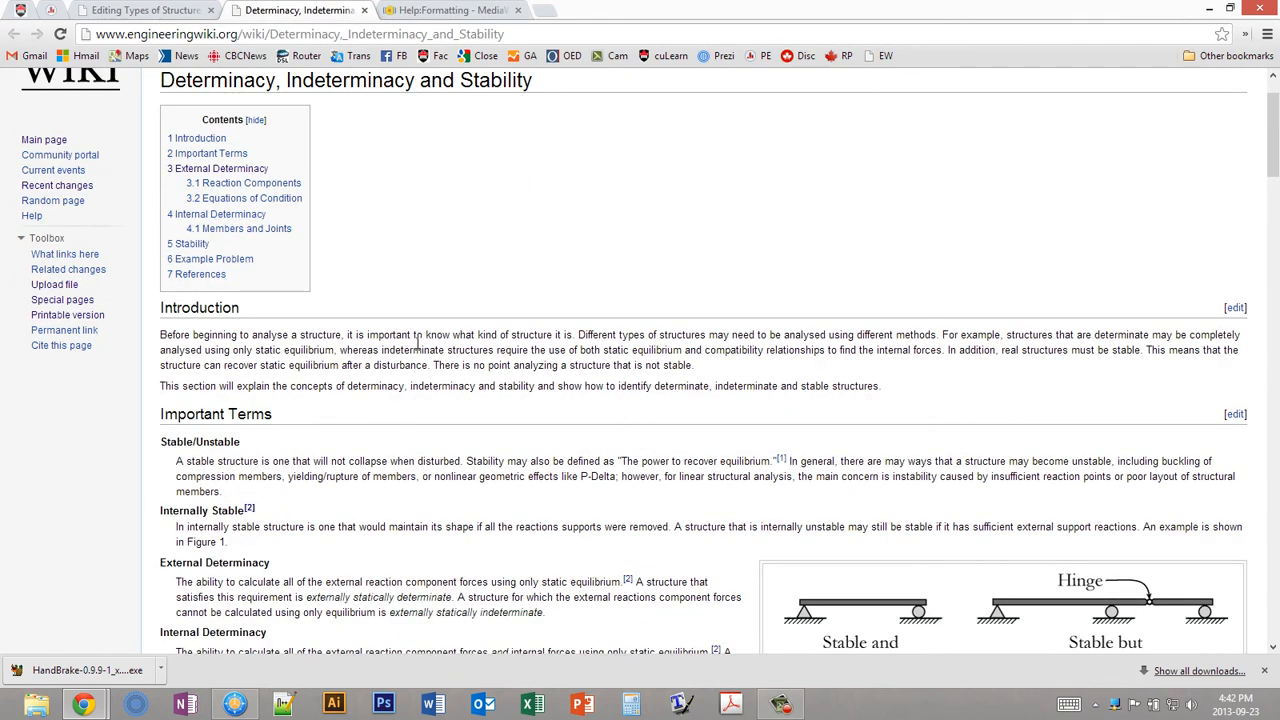
{"action": "left_click_drag", "start_coordinate": [163, 362], "coordinate": [238, 415]}
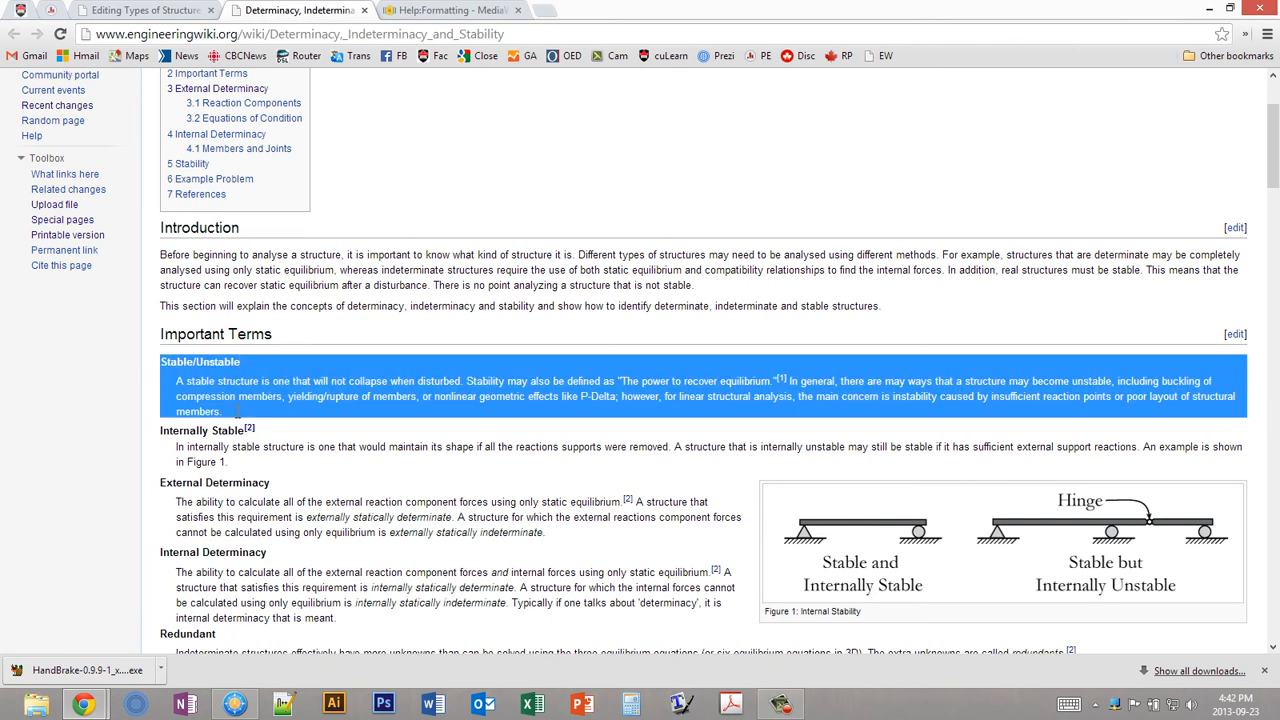
{"action": "left_click", "coordinate": [480, 404]}
{"action": "scroll", "coordinate": [484, 402], "scroll_direction": "down", "scroll_amount": 1}
{"action": "scroll", "coordinate": [482, 402], "scroll_direction": "down", "scroll_amount": 2}
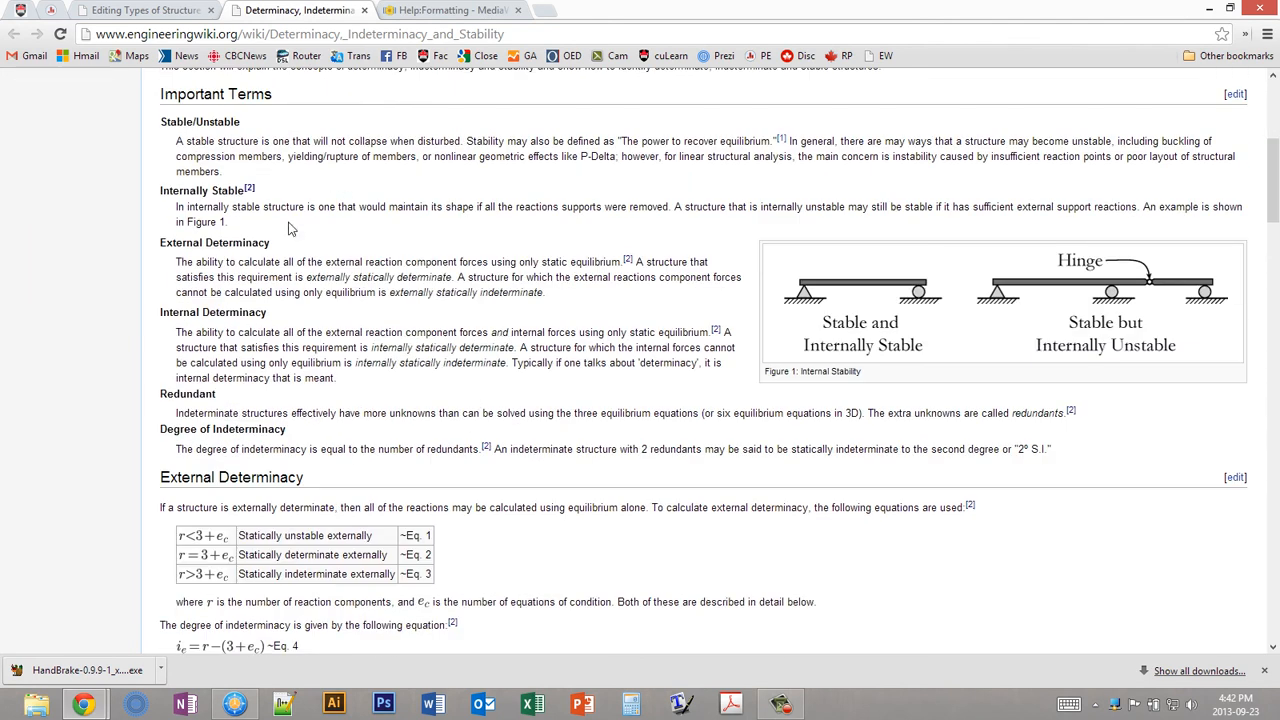
Step: In the Types of Structures editor, add "Definitions:" under Heading 3, followed by the line ";Word to be defined: This is the meaning of the word"
{"action": "left_click", "coordinate": [100, 9]}
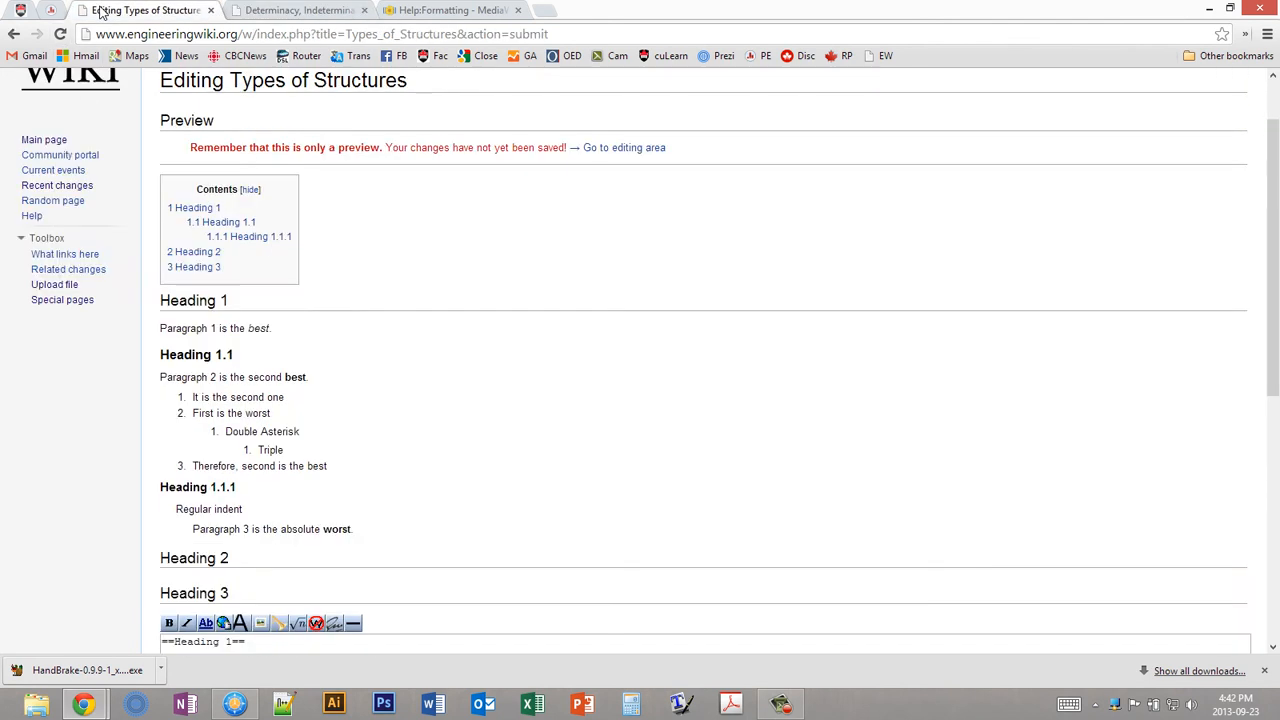
{"action": "scroll", "coordinate": [357, 355], "scroll_direction": "down", "scroll_amount": 1}
{"action": "scroll", "coordinate": [357, 349], "scroll_direction": "down", "scroll_amount": 3}
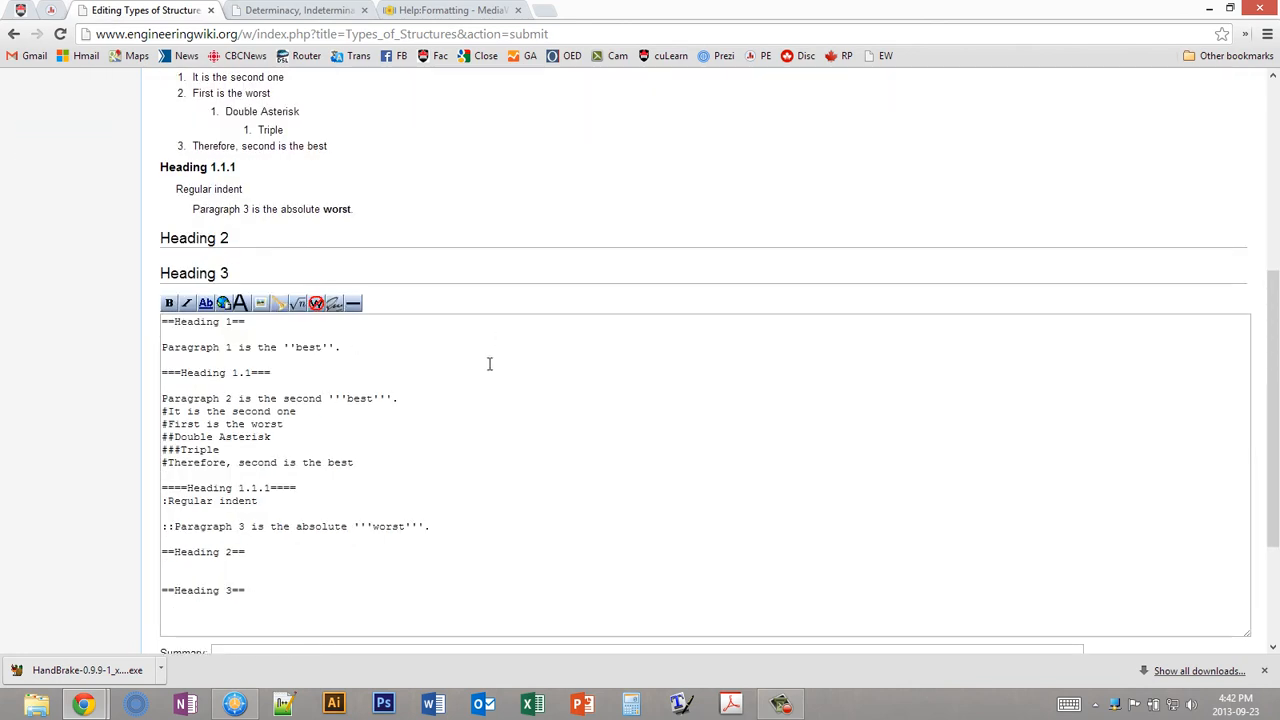
{"action": "scroll", "coordinate": [497, 343], "scroll_direction": "down", "scroll_amount": 1}
{"action": "left_click", "coordinate": [169, 524]}
{"action": "type", "text": "Definitions:"}
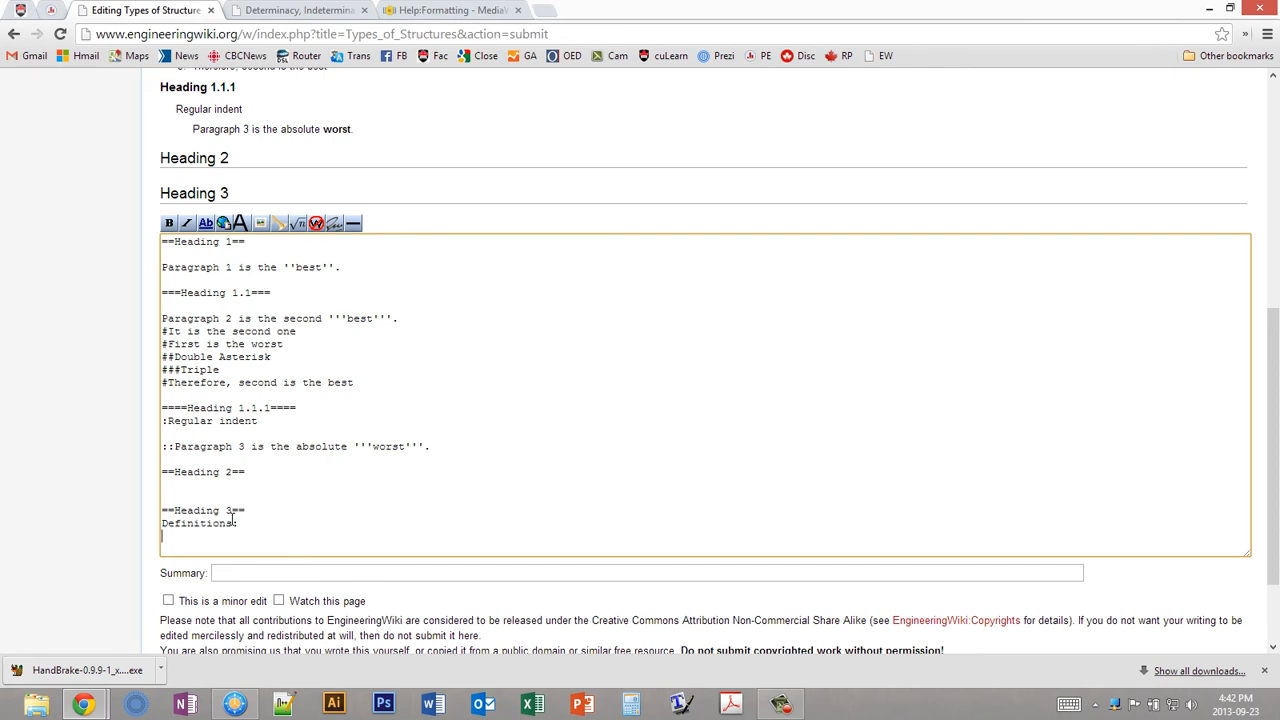
{"action": "key", "text": "Return"}
{"action": "type", "text": ";Word to be defined:"}
{"action": "type", "text": "This is the meaning of the work"}
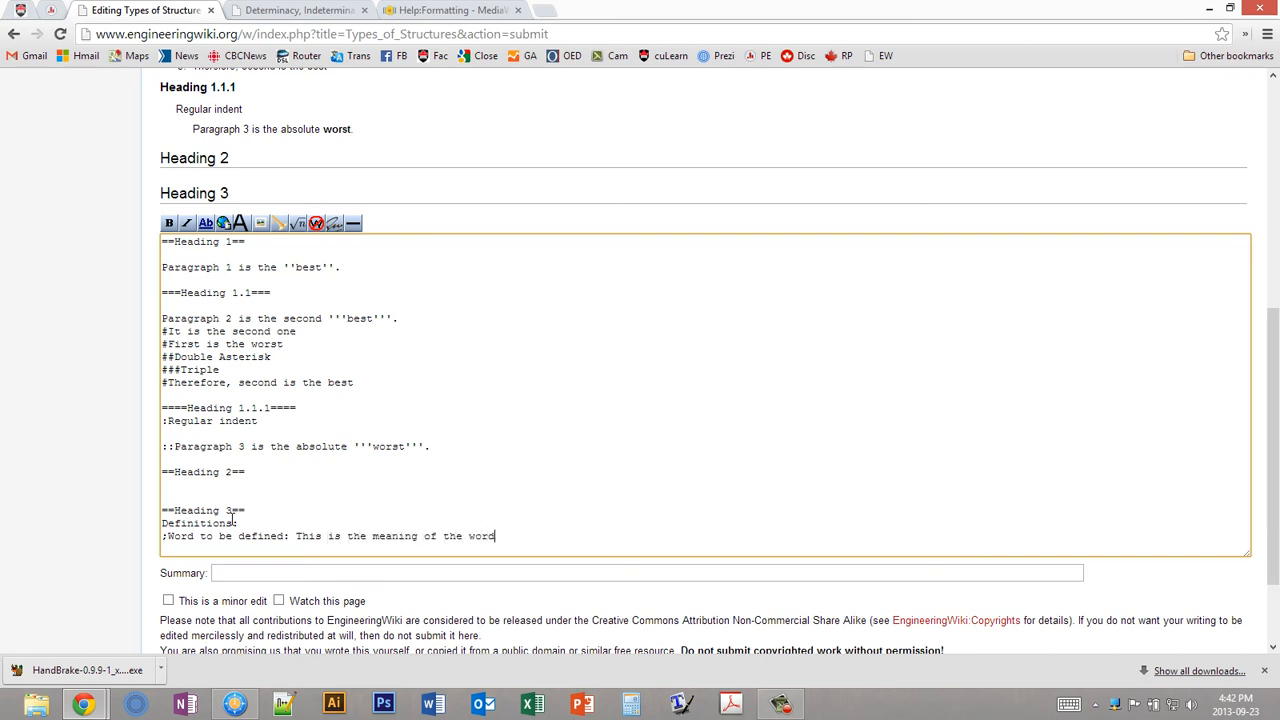
Step: Duplicate the "Definitions:" line and its definition entry to make four copies under Heading 3
{"action": "key", "text": "shift+Up"}
{"action": "key", "text": "shift+Up"}
{"action": "key", "text": "ctrl+c"}
{"action": "key", "text": "Right"}
{"action": "key", "text": "ctrl+v"}
{"action": "key", "text": "ctrl+v"}
{"action": "key", "text": "ctrl+v"}
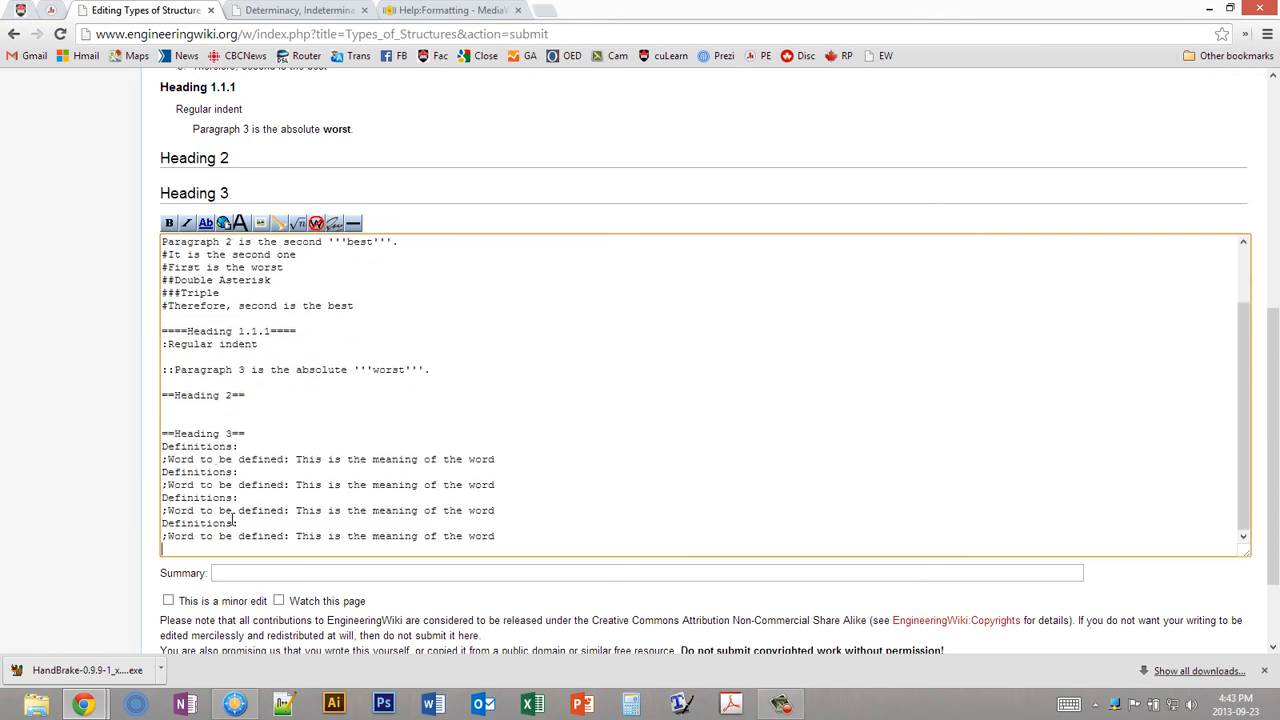
Step: Preview the page to check the rendered definition entries under Heading 3
{"action": "scroll", "coordinate": [155, 540], "scroll_direction": "down", "scroll_amount": 3}
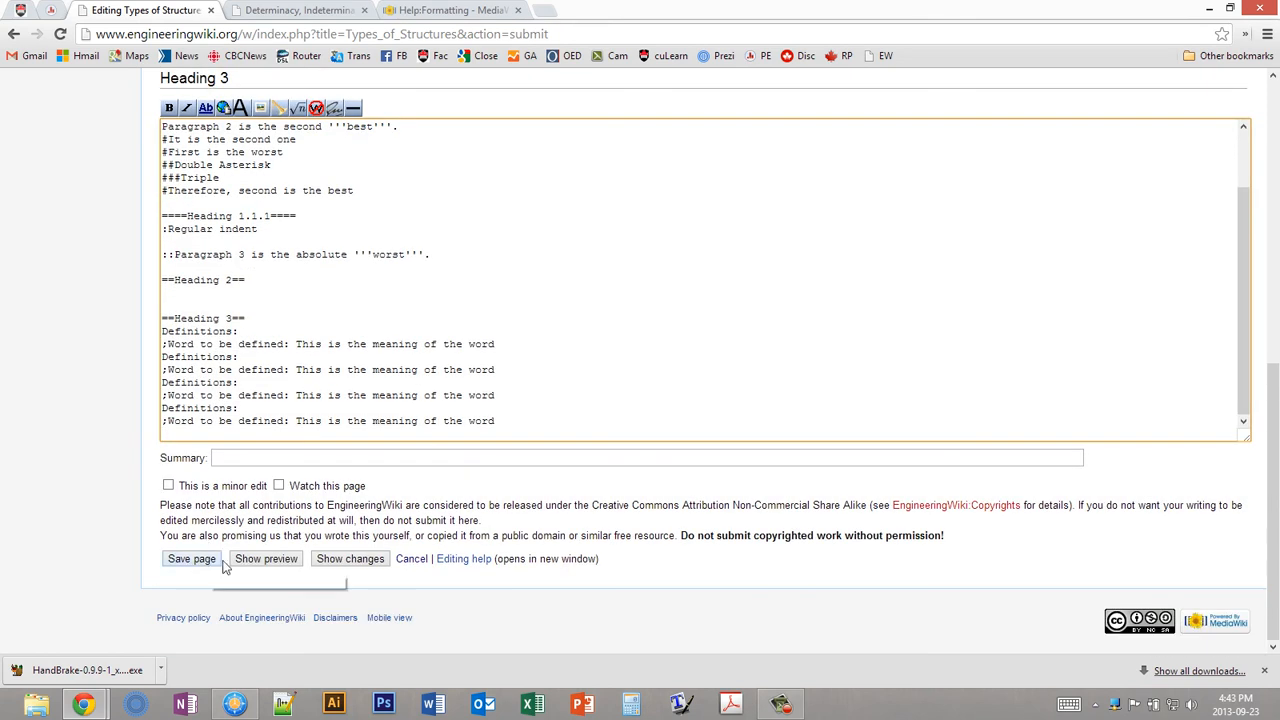
{"action": "left_click", "coordinate": [266, 562]}
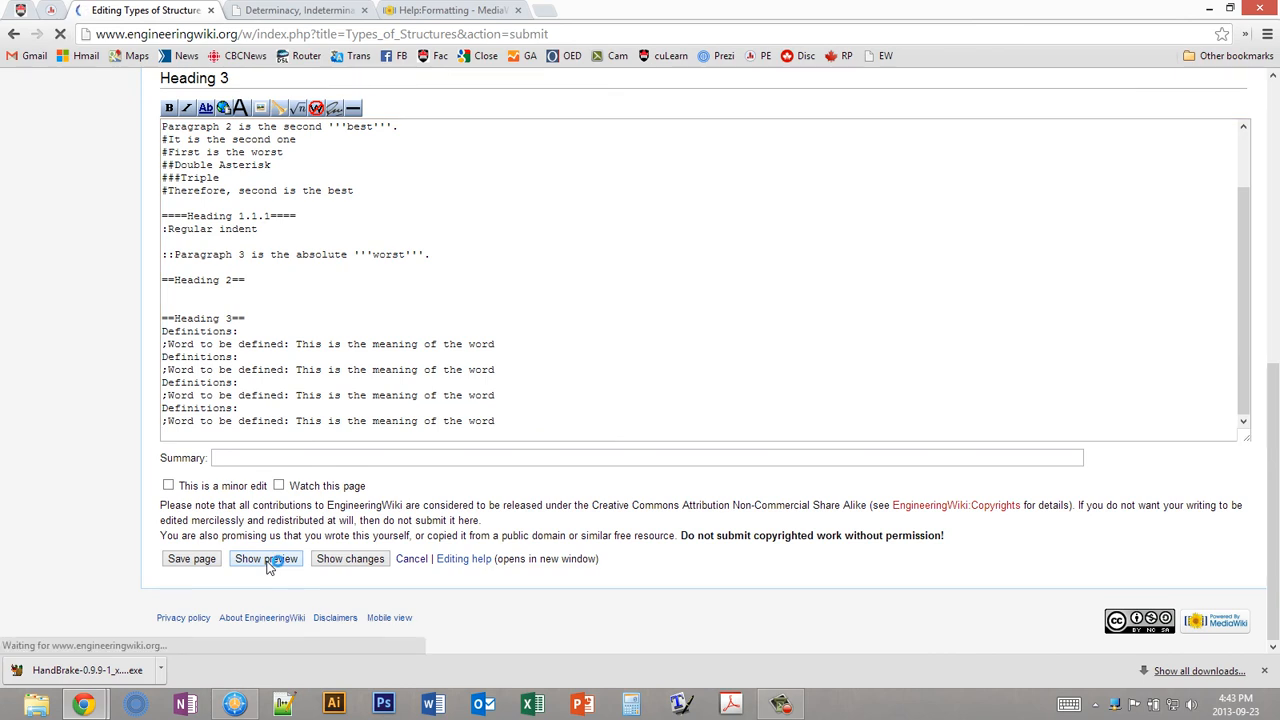
{"action": "scroll", "coordinate": [469, 453], "scroll_direction": "down", "scroll_amount": 4}
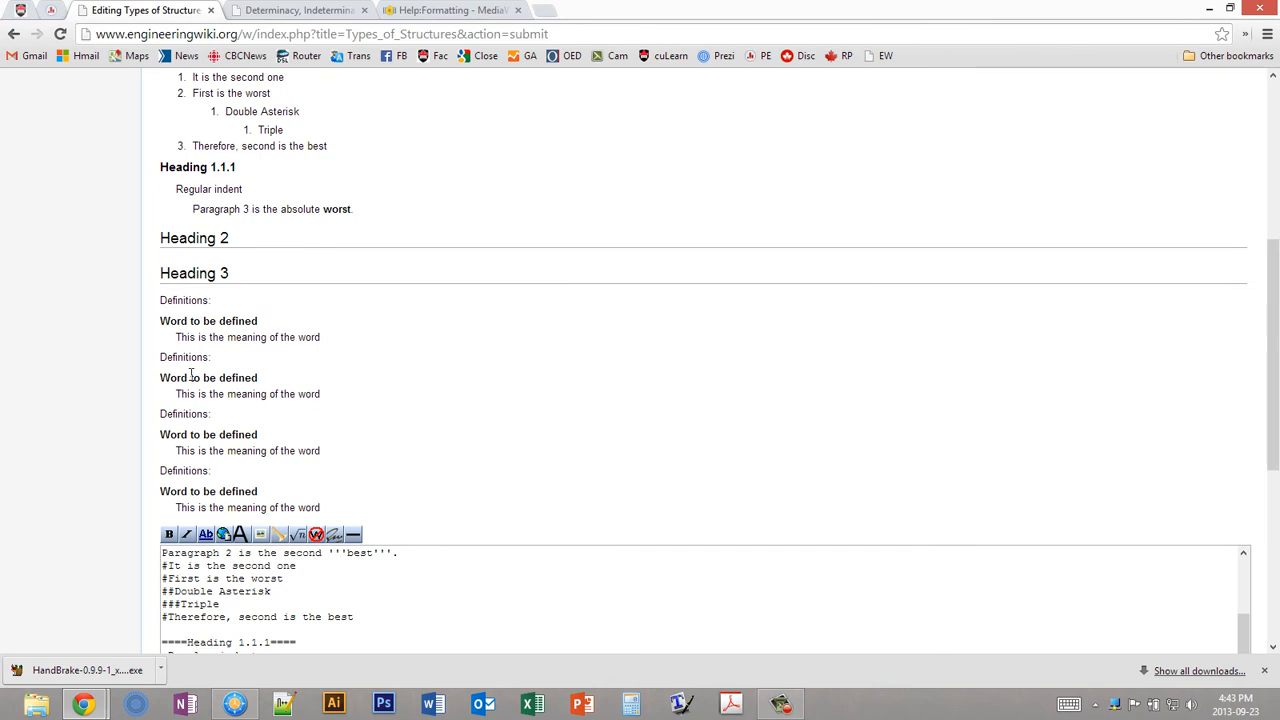
Step: Delete the three repeated "Definitions:" lines, keeping only the first one above the four definition entries
{"action": "scroll", "coordinate": [123, 482], "scroll_direction": "down", "scroll_amount": 3}
{"action": "left_click", "coordinate": [244, 515]}
{"action": "left_click_drag", "start_coordinate": [244, 515], "coordinate": [142, 520]}
{"action": "left_click_drag", "start_coordinate": [266, 553], "coordinate": [246, 593]}
{"action": "left_click", "coordinate": [241, 543]}
{"action": "key", "text": "BackSpace"}
{"action": "left_click", "coordinate": [126, 585]}
{"action": "key", "text": "BackSpace"}
{"action": "double_click", "coordinate": [196, 594]}
{"action": "key", "text": "BackSpace"}
{"action": "scroll", "coordinate": [60, 489], "scroll_direction": "down", "scroll_amount": 2}
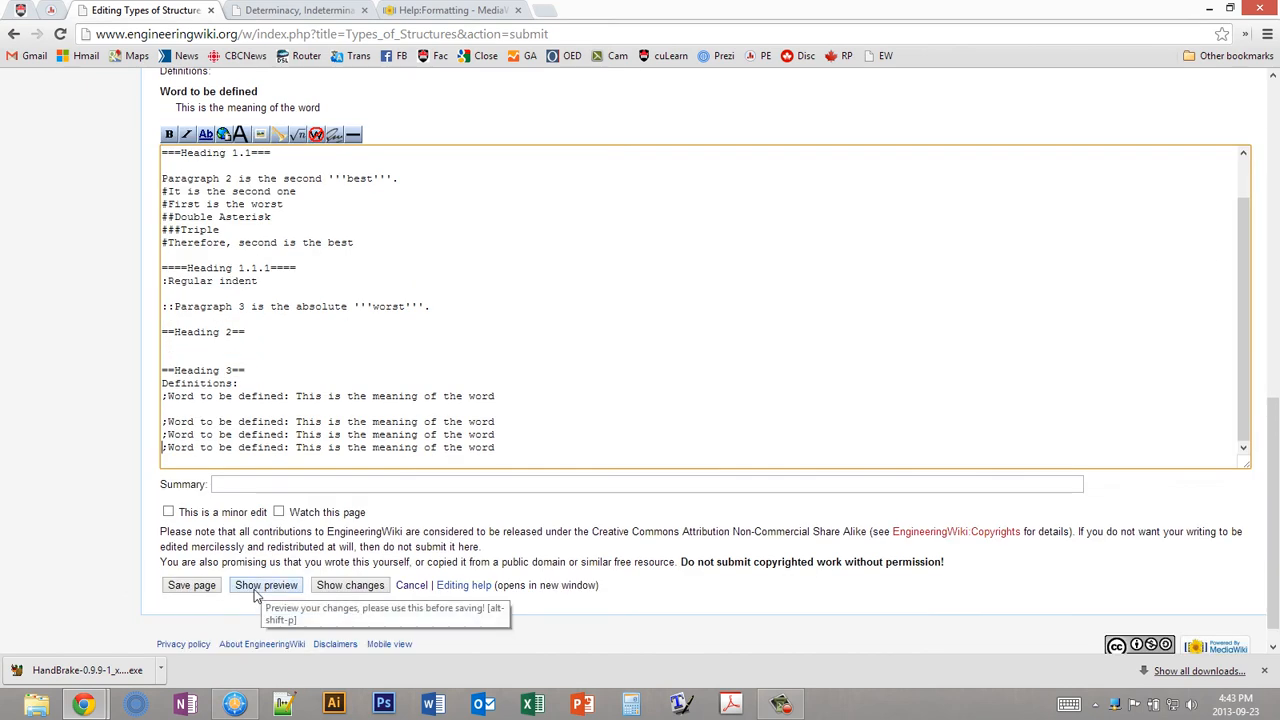
Step: Preview the page and examine the bold terms, indented meanings and spacing of the definition list
{"action": "left_click", "coordinate": [254, 590]}
{"action": "scroll", "coordinate": [362, 450], "scroll_direction": "down", "scroll_amount": 5}
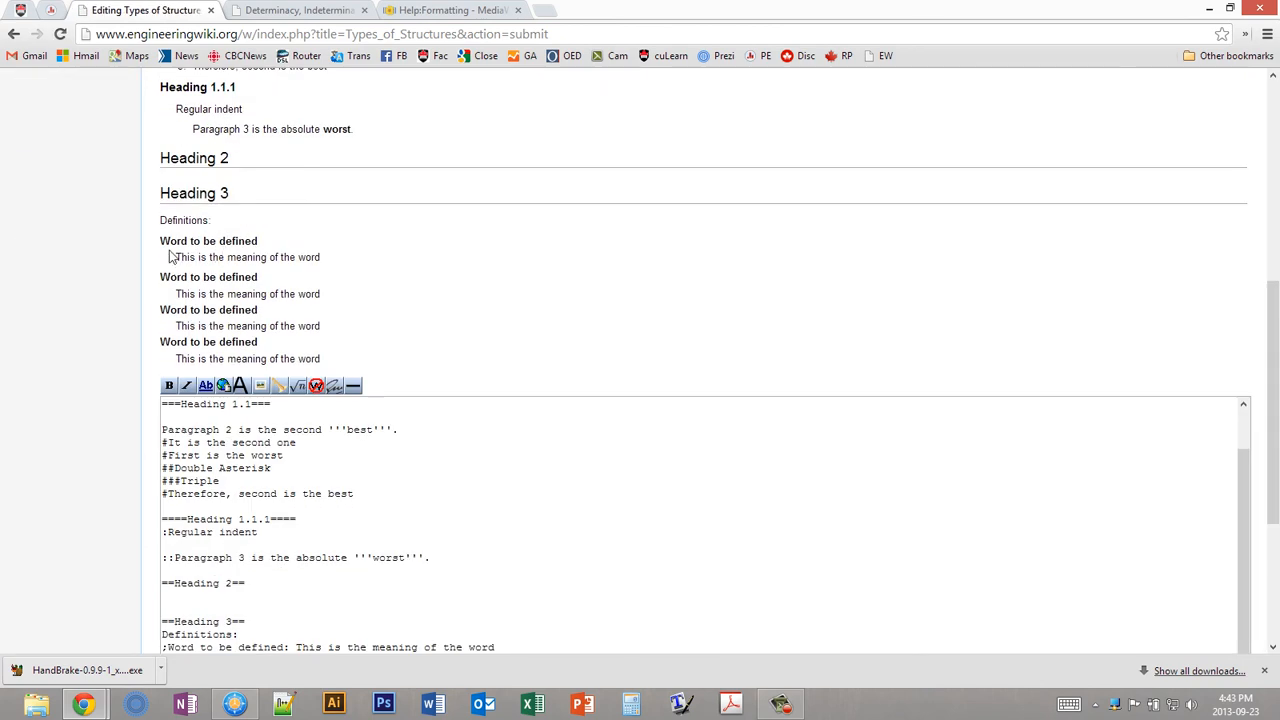
{"action": "left_click_drag", "start_coordinate": [162, 242], "coordinate": [257, 242]}
{"action": "left_click", "coordinate": [334, 243]}
{"action": "left_click_drag", "start_coordinate": [177, 257], "coordinate": [318, 258]}
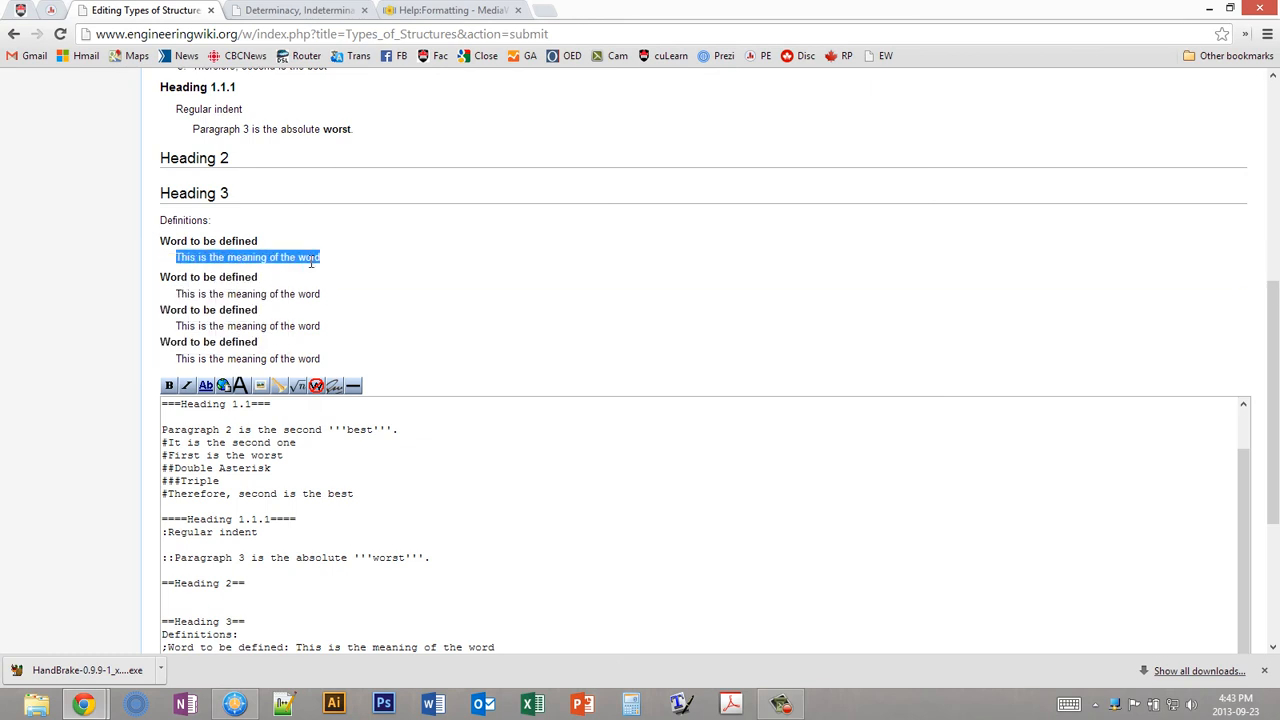
{"action": "left_click", "coordinate": [122, 262]}
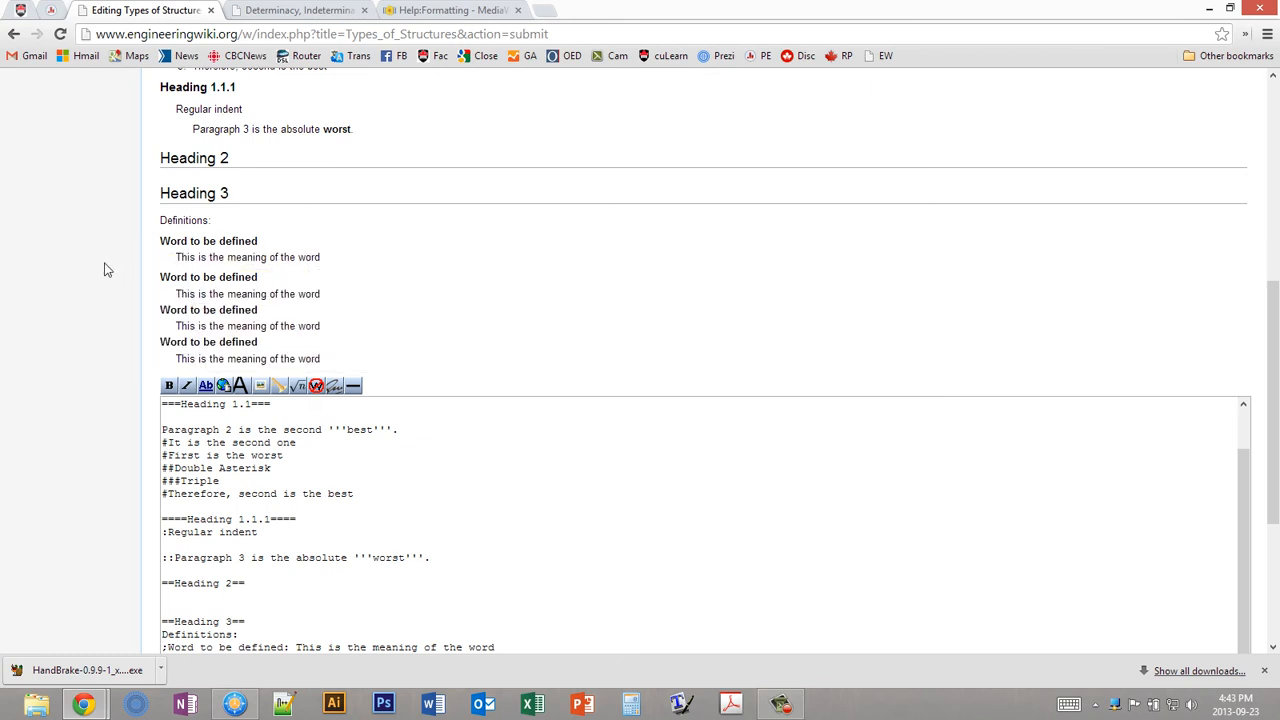
{"action": "scroll", "coordinate": [88, 285], "scroll_direction": "down", "scroll_amount": 1}
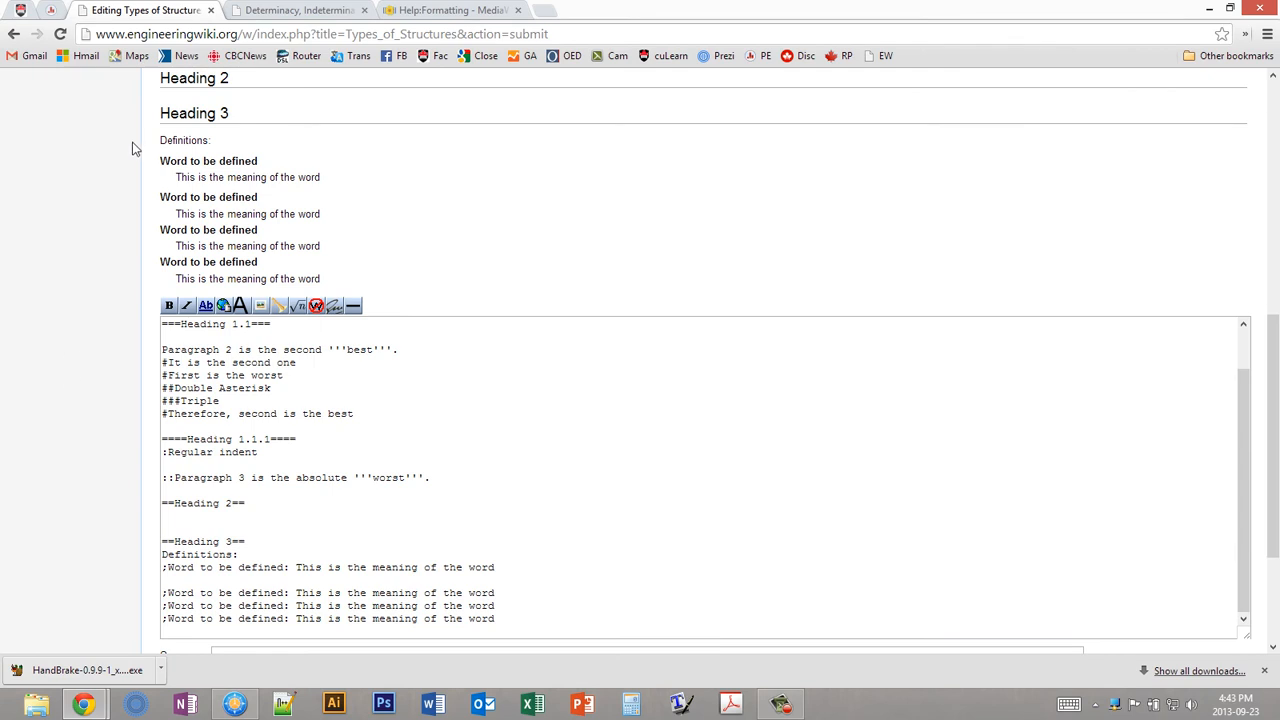
{"action": "left_click_drag", "start_coordinate": [162, 160], "coordinate": [329, 260]}
Step: Remove the blank line after the first definition and indent all four entries by putting a colon before each semicolon
{"action": "left_click", "coordinate": [184, 580]}
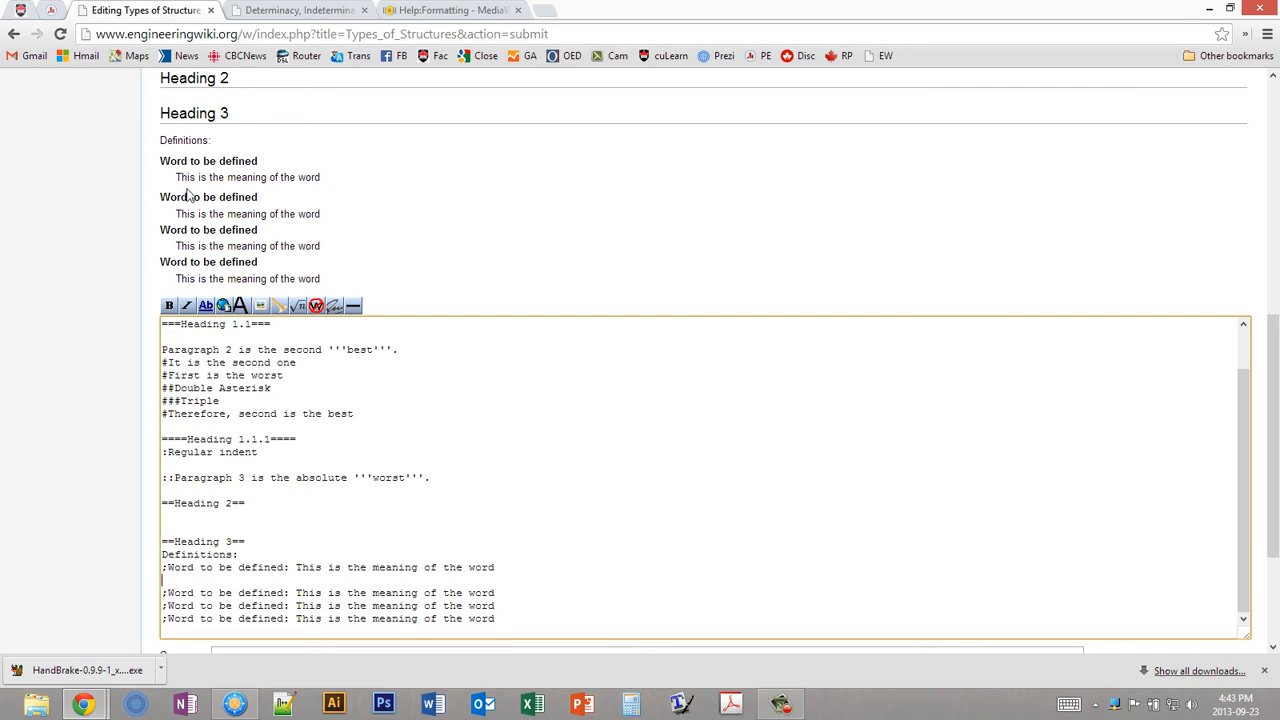
{"action": "key", "text": "BackSpace"}
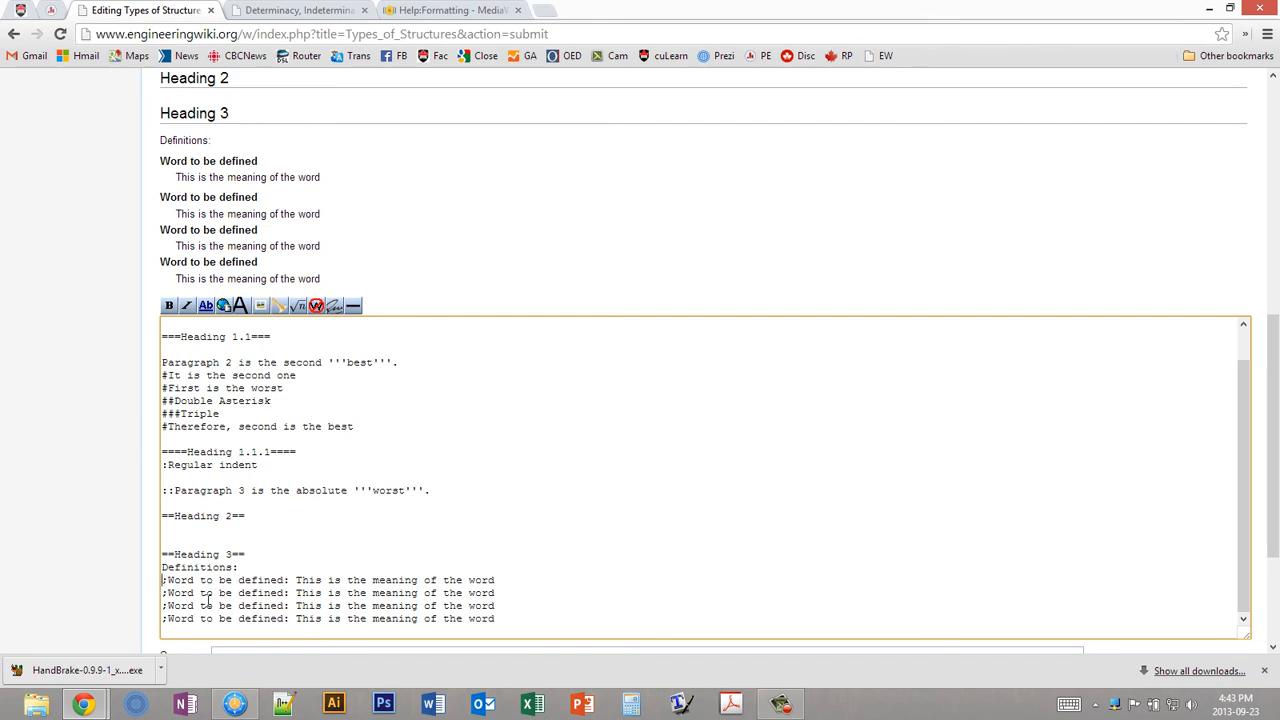
{"action": "type", "text": ":"}
{"action": "key", "text": "Down"}
{"action": "key", "text": "Home"}
{"action": "type", "text": ":"}
{"action": "key", "text": "Down"}
{"action": "key", "text": "Home"}
{"action": "type", "text": ":"}
{"action": "key", "text": "Down"}
{"action": "key", "text": "Home"}
{"action": "type", "text": ":"}
Step: Preview the page to check the indentation of the definition list under Heading 3
{"action": "scroll", "coordinate": [208, 600], "scroll_direction": "down", "scroll_amount": 3}
{"action": "left_click", "coordinate": [242, 598]}
{"action": "scroll", "coordinate": [145, 374], "scroll_direction": "down", "scroll_amount": 10}
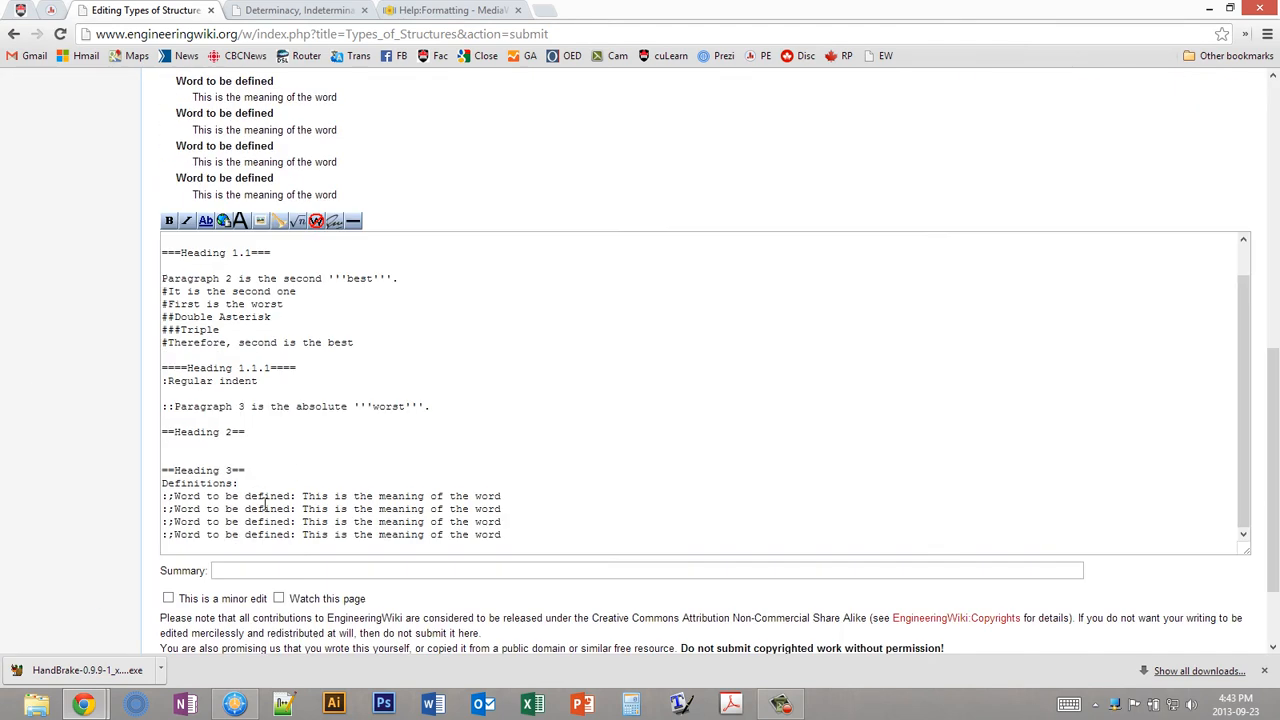
{"action": "scroll", "coordinate": [88, 333], "scroll_direction": "up", "scroll_amount": 2}
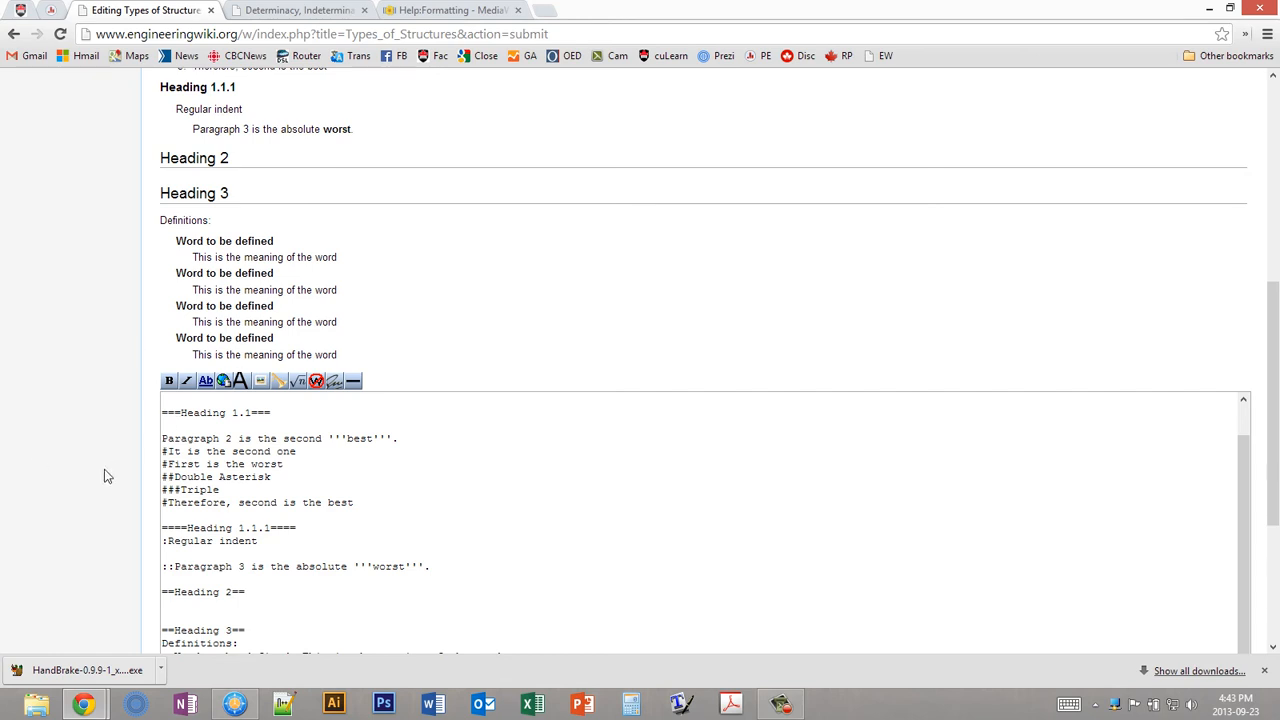
{"action": "scroll", "coordinate": [102, 470], "scroll_direction": "down", "scroll_amount": 1}
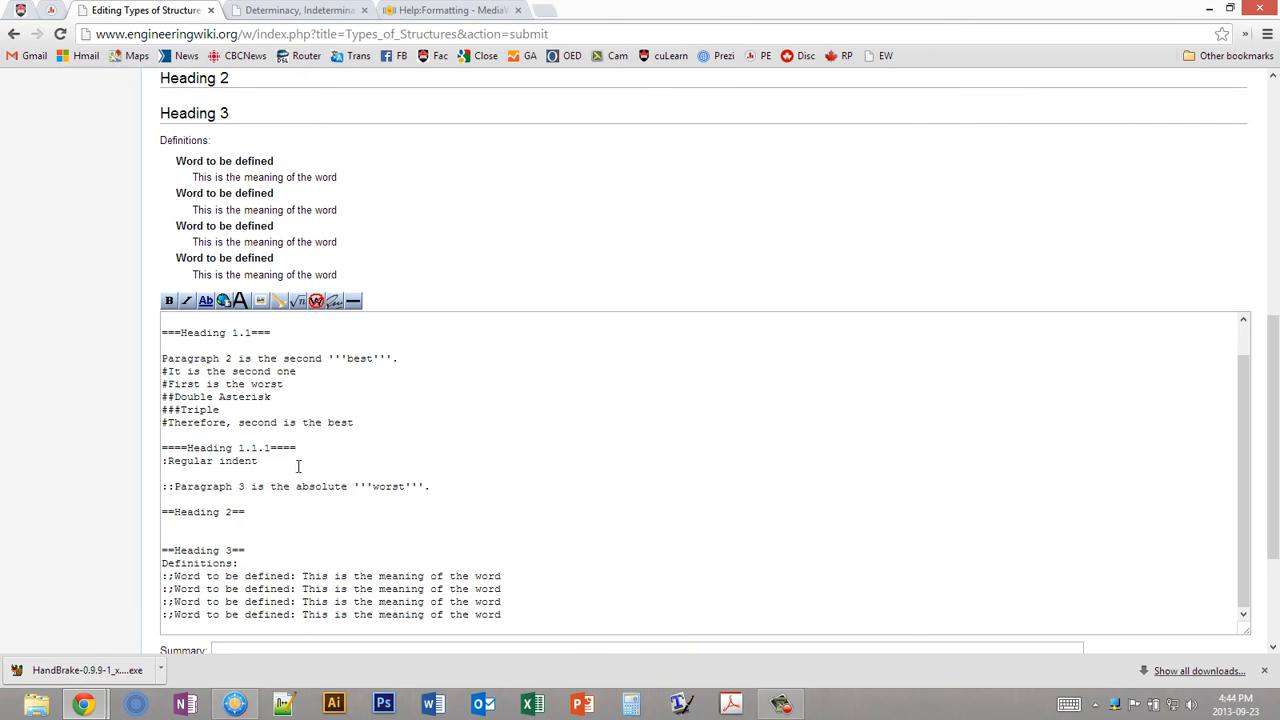
Step: Add "Please refer to determinacy section" under Heading 2 and begin an internal link with [[ on the following line
{"action": "left_click", "coordinate": [210, 527]}
{"action": "type", "text": "Please refer to"}
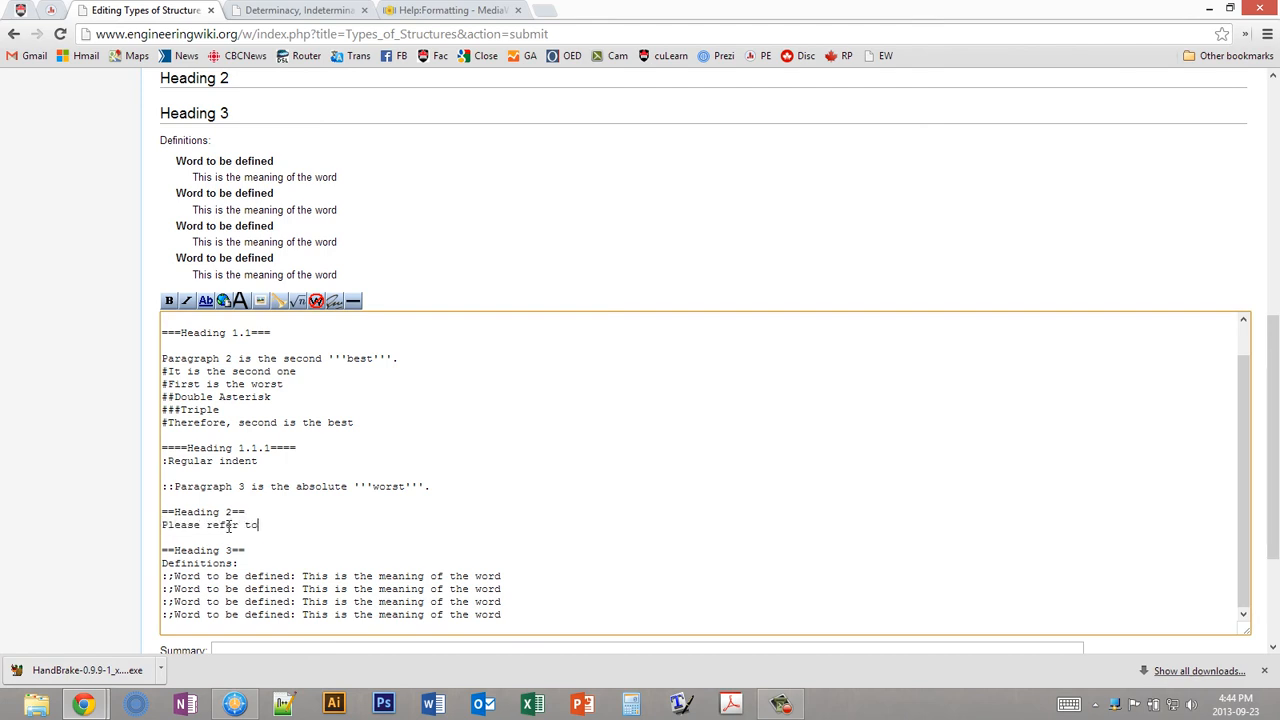
{"action": "type", "text": " determinacy section"}
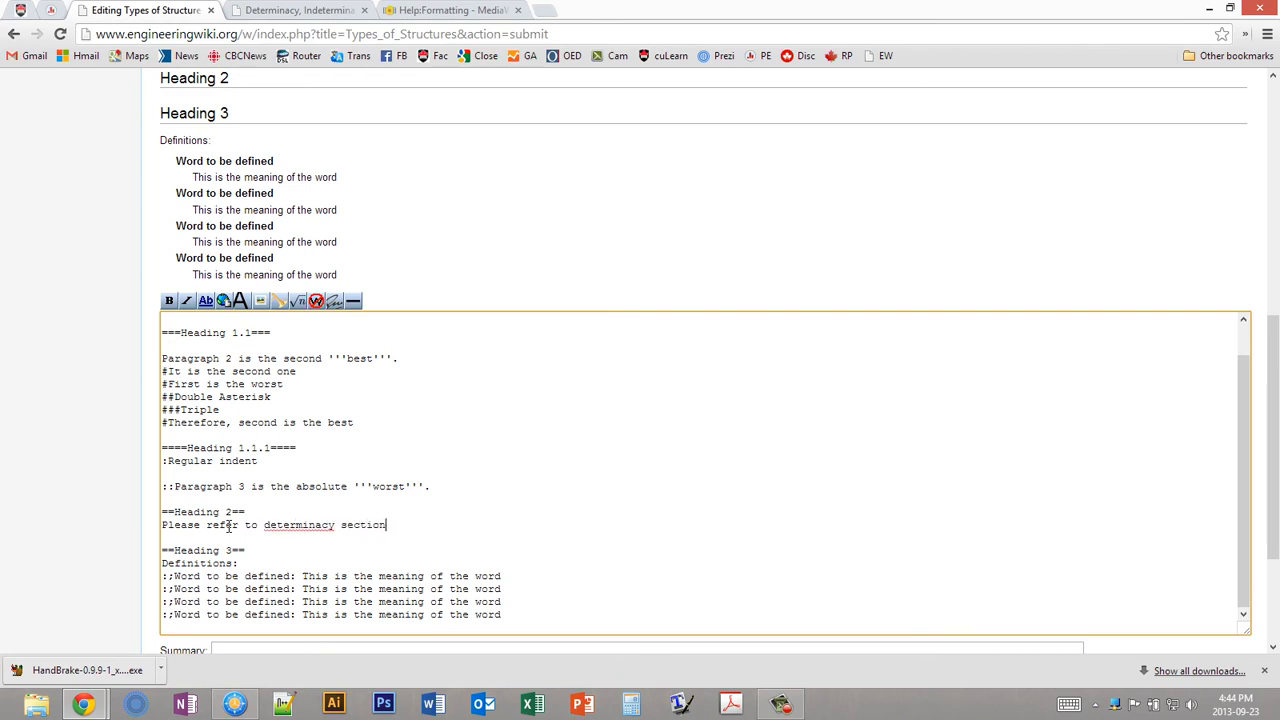
{"action": "key", "text": "Return"}
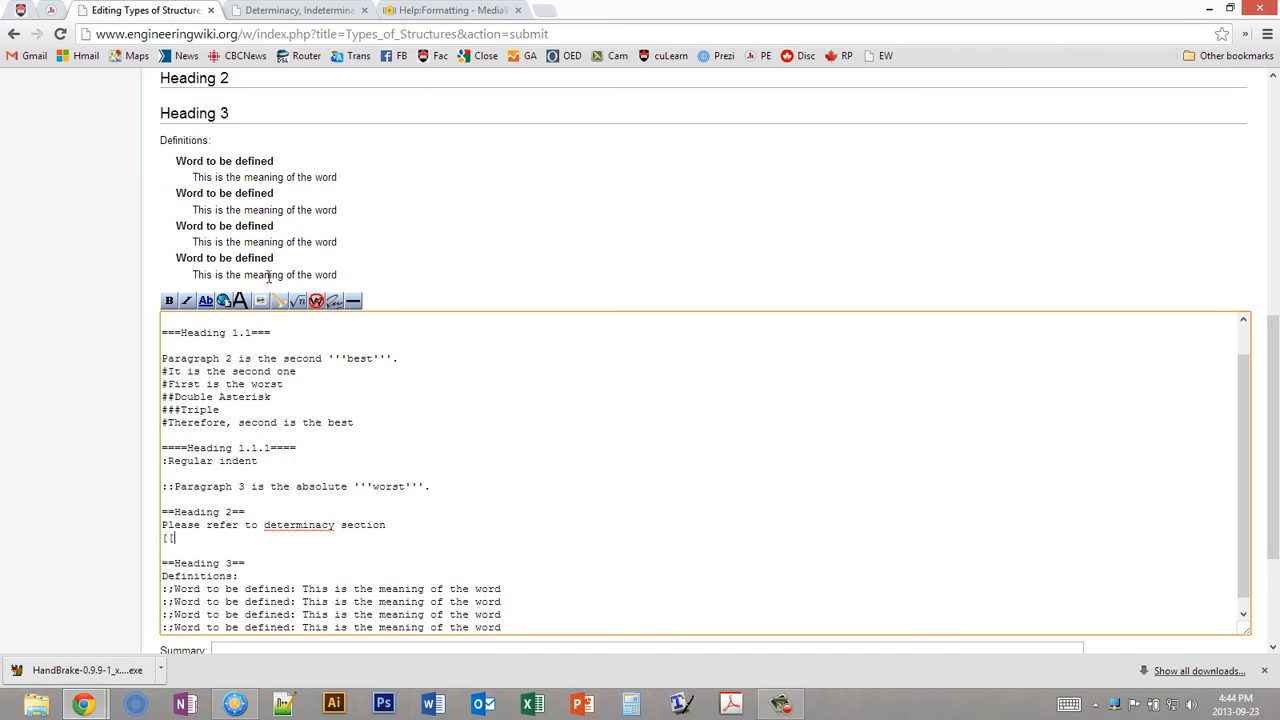
Step: Complete the link as [[Determinacy, Indeterminacy and Stability]], using the title copied from that wiki page
{"action": "left_click", "coordinate": [236, 12]}
{"action": "scroll", "coordinate": [231, 148], "scroll_direction": "up", "scroll_amount": 5}
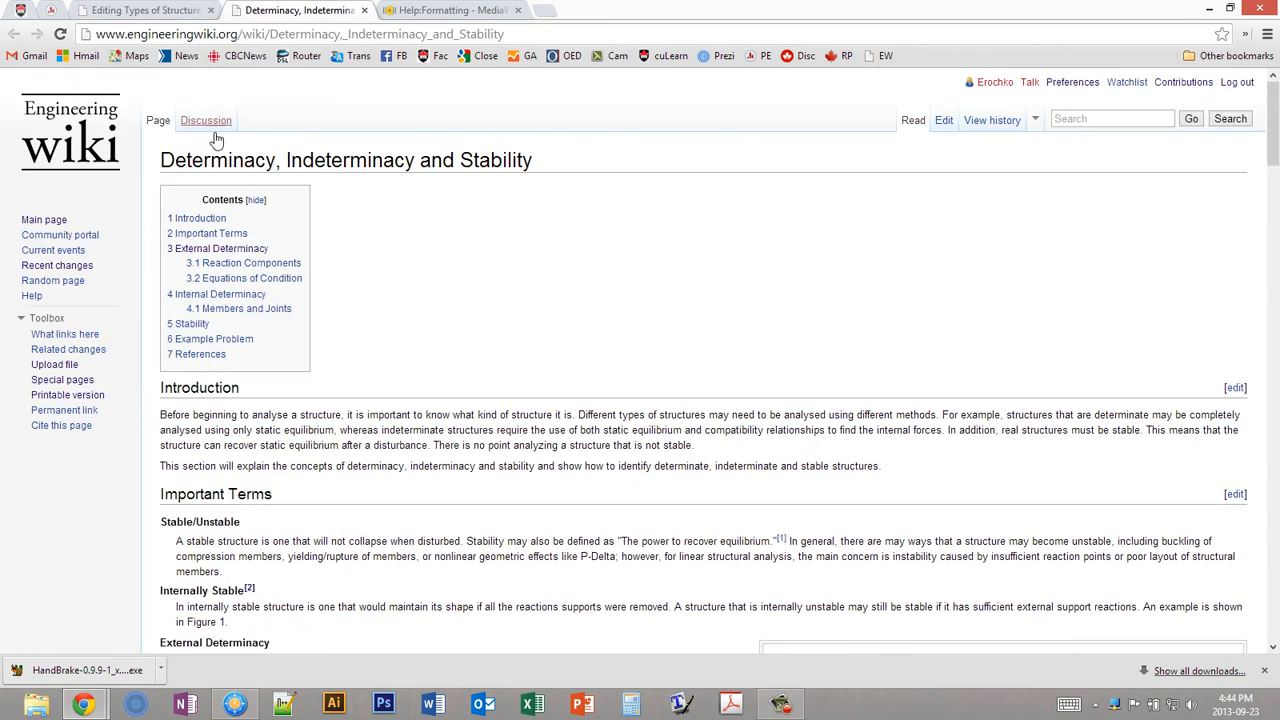
{"action": "triple_click", "coordinate": [231, 150]}
{"action": "key", "text": "ctrl+c"}
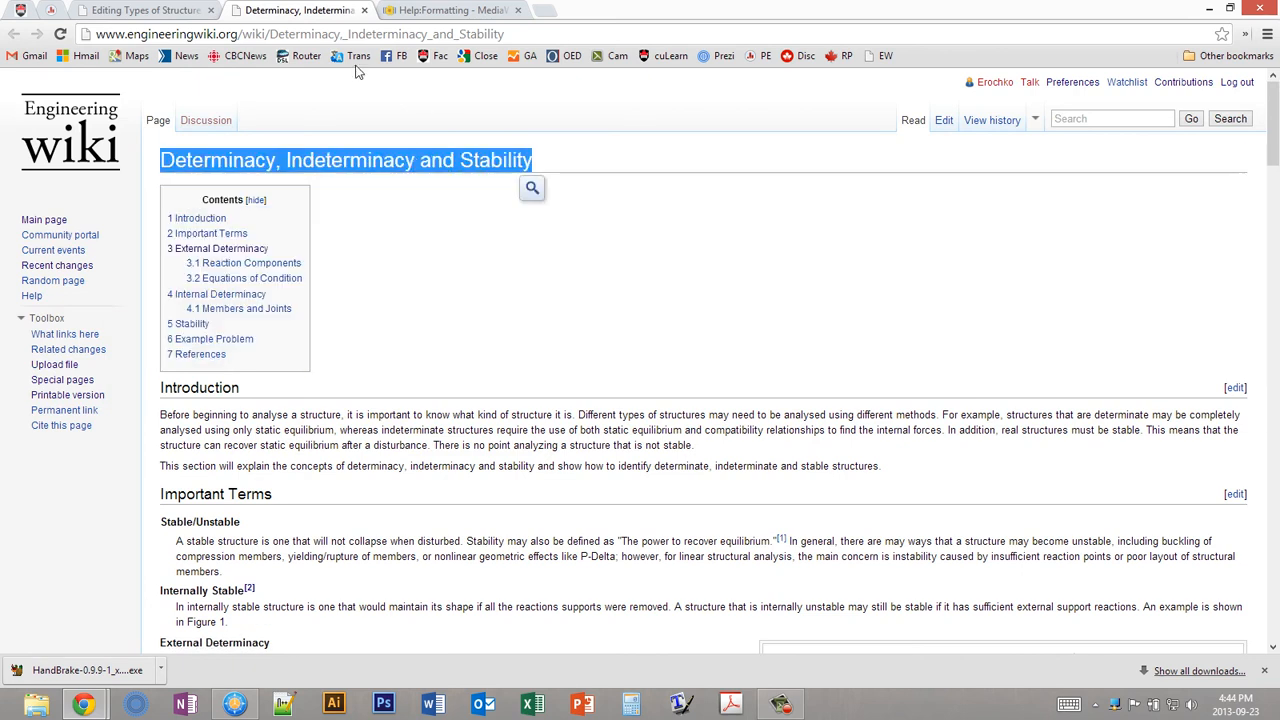
{"action": "left_click", "coordinate": [122, 14]}
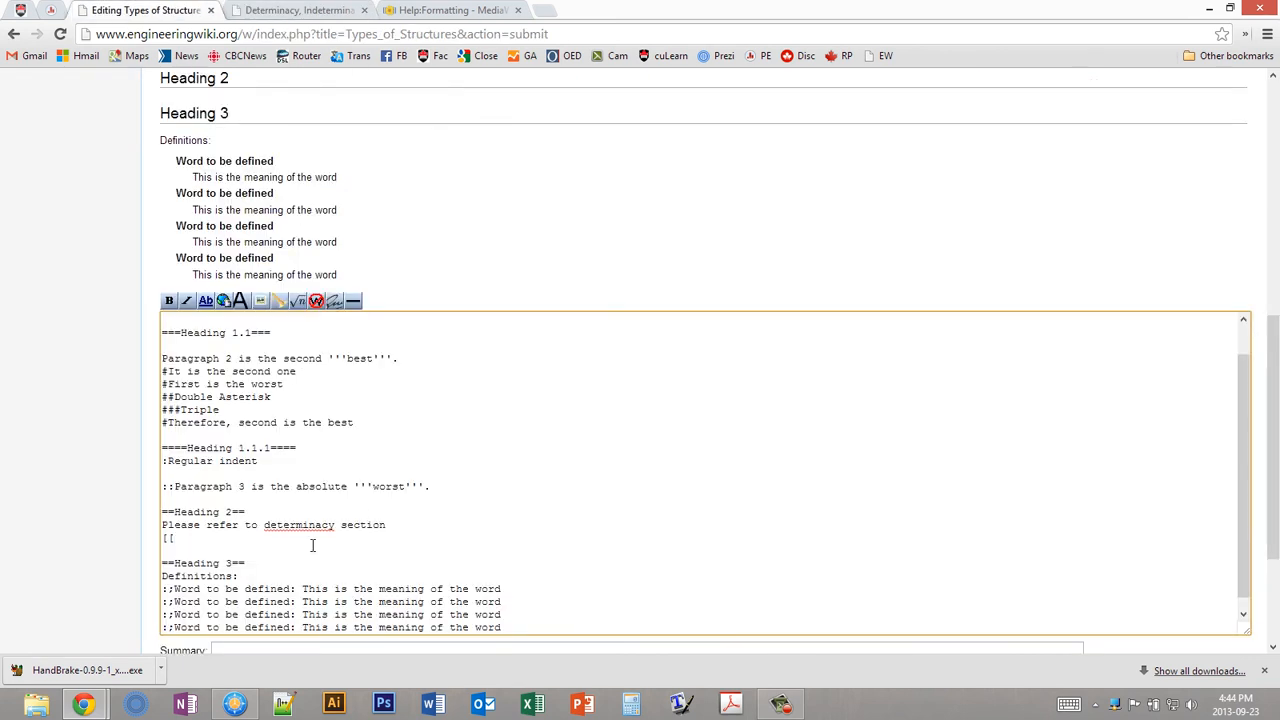
{"action": "key", "text": "ctrl+v"}
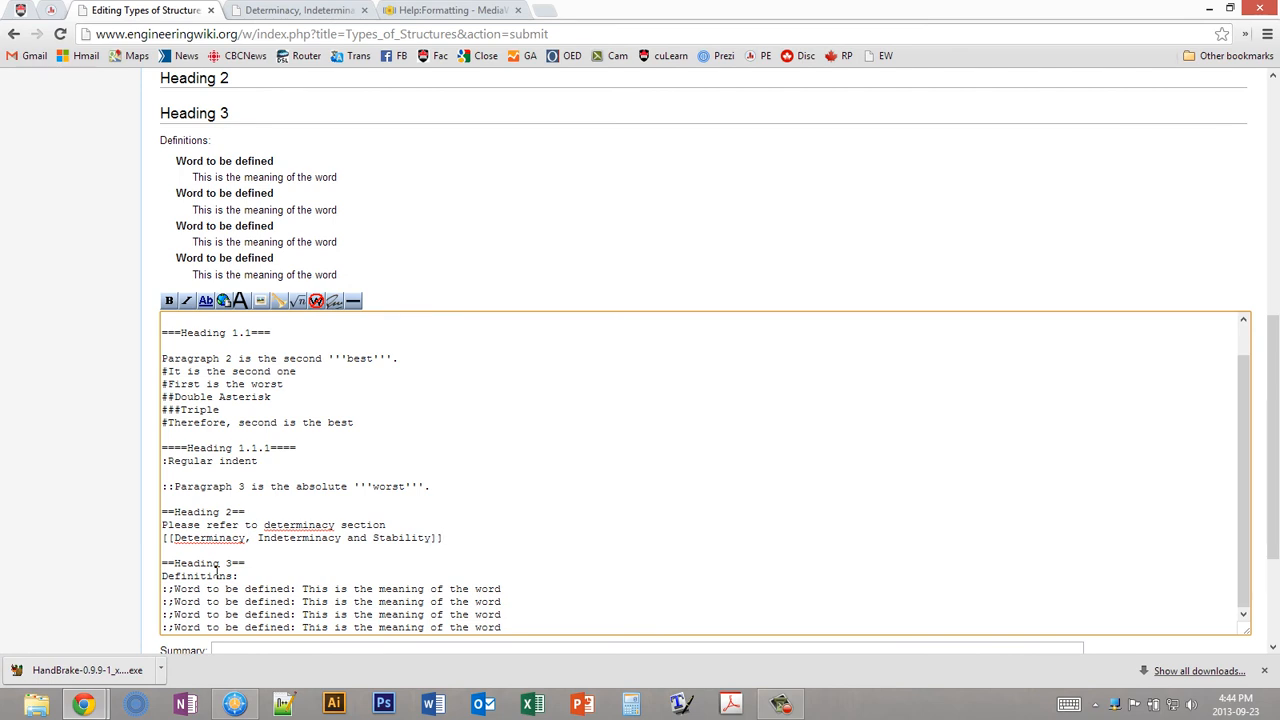
Step: Save the Types of Structures page and check the Heading 2 link and definitions on the published page
{"action": "scroll", "coordinate": [150, 530], "scroll_direction": "down", "scroll_amount": 3}
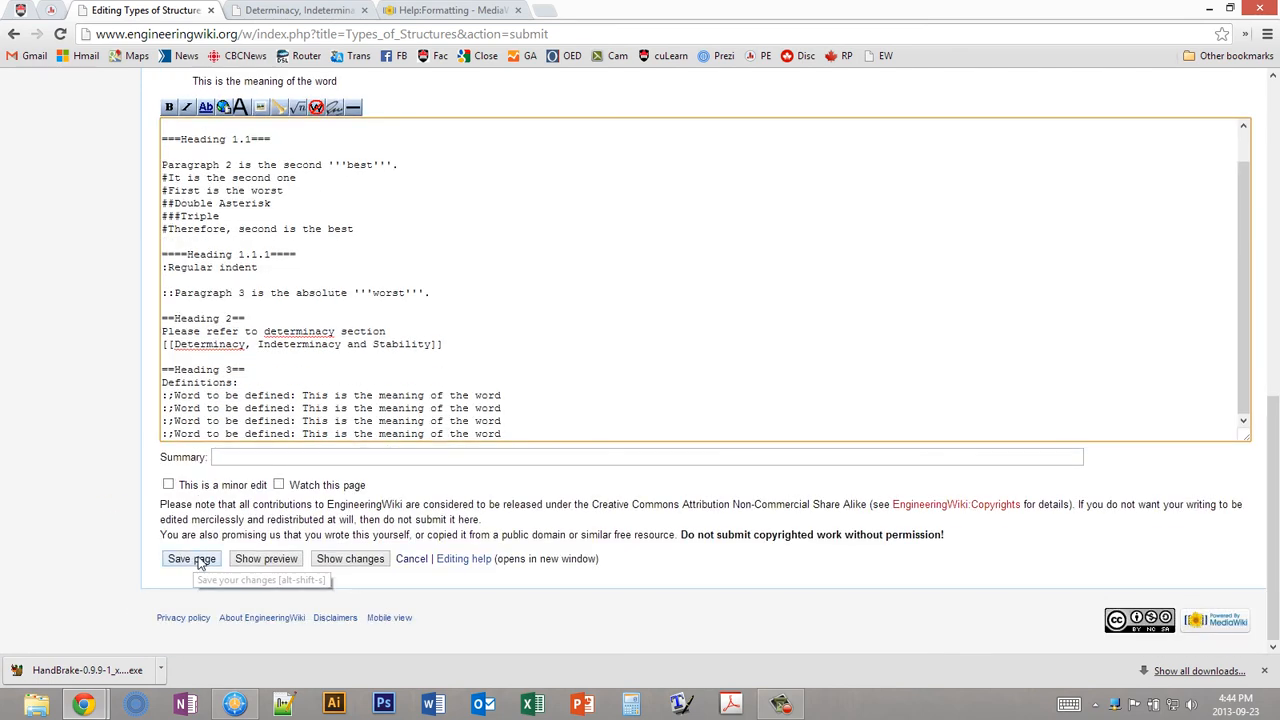
{"action": "left_click", "coordinate": [195, 559]}
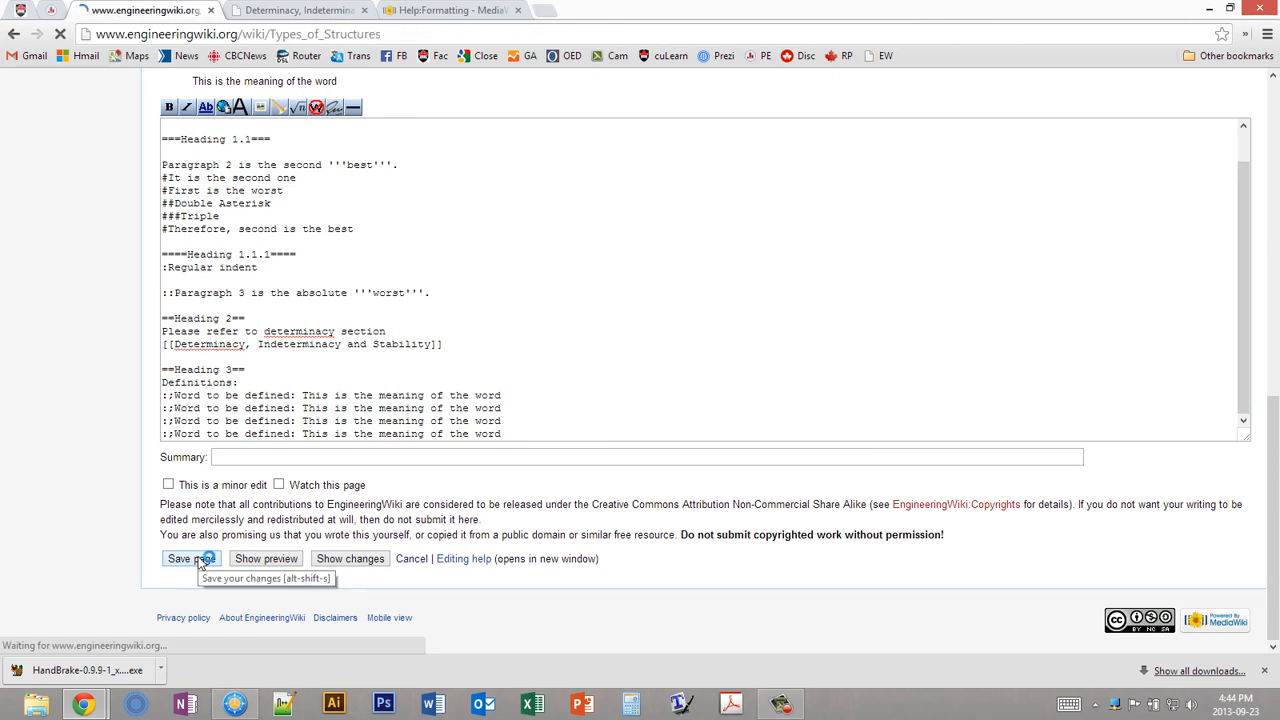
{"action": "scroll", "coordinate": [529, 323], "scroll_direction": "down", "scroll_amount": 2}
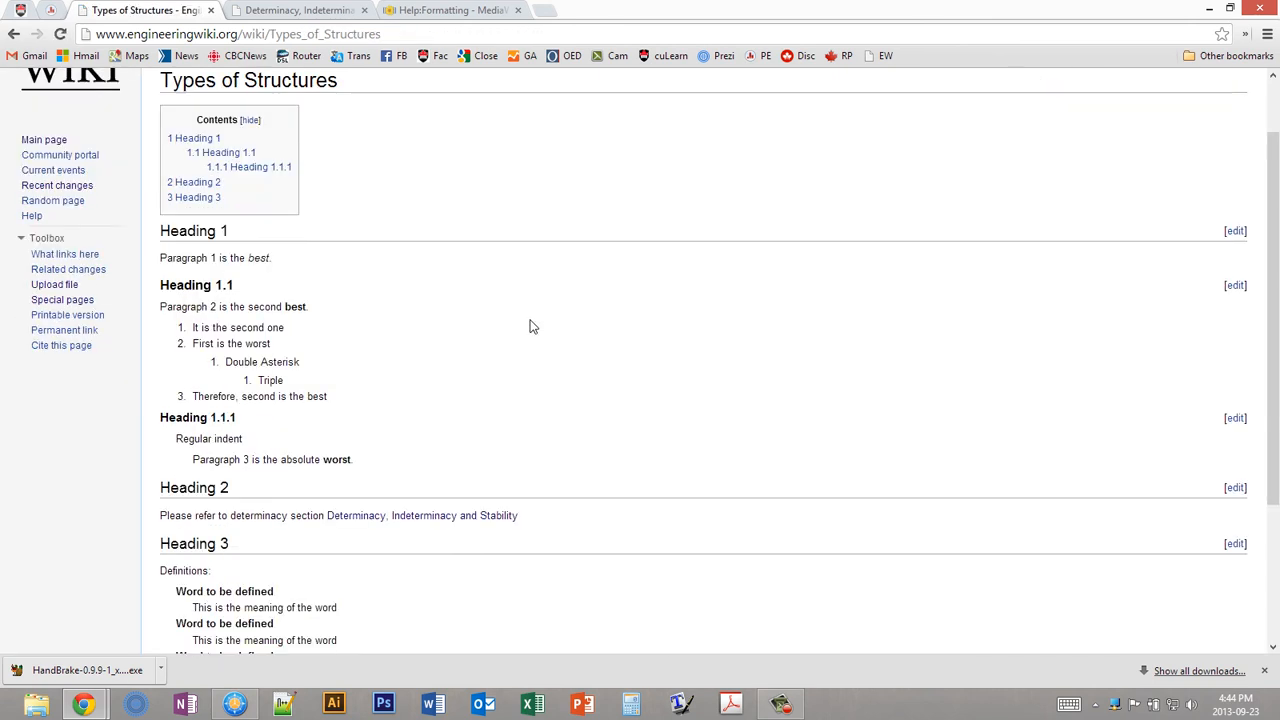
{"action": "scroll", "coordinate": [453, 395], "scroll_direction": "down", "scroll_amount": 2}
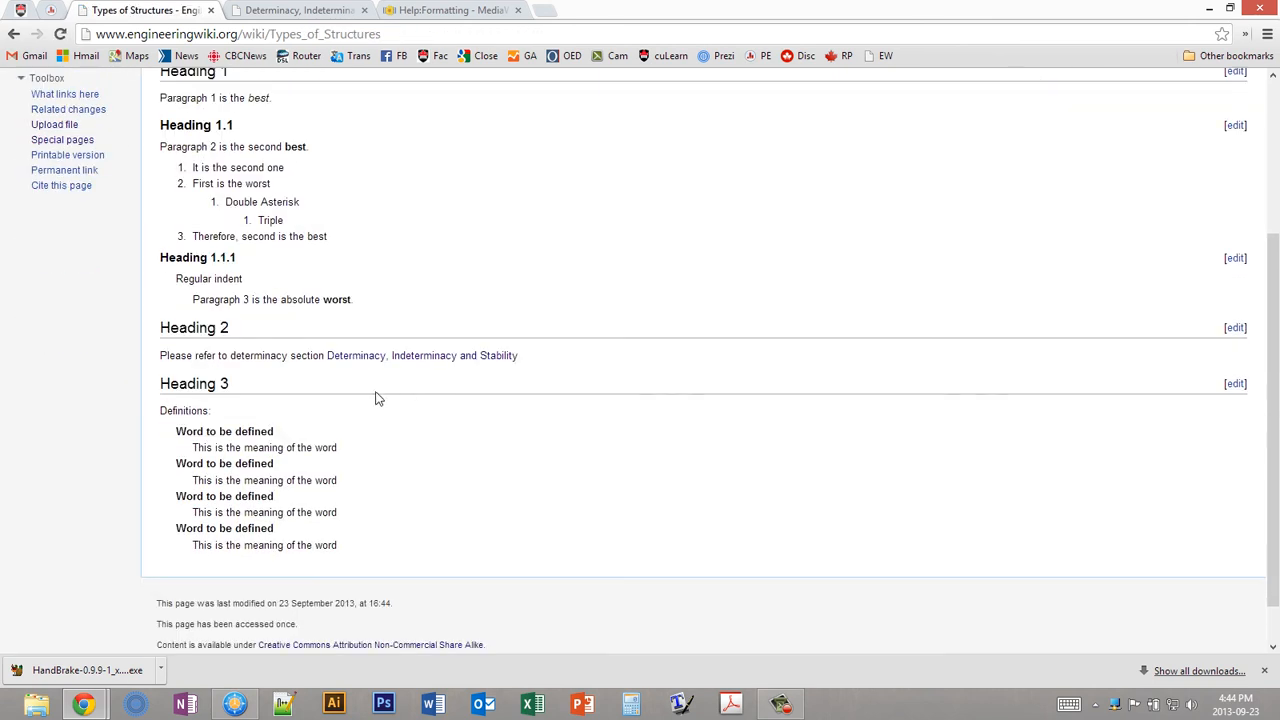
Step: Open the Determinacy, Indeterminacy and Stability link separately to test it, close that copy and review the Types of Structures page
{"action": "middle_click", "coordinate": [334, 361]}
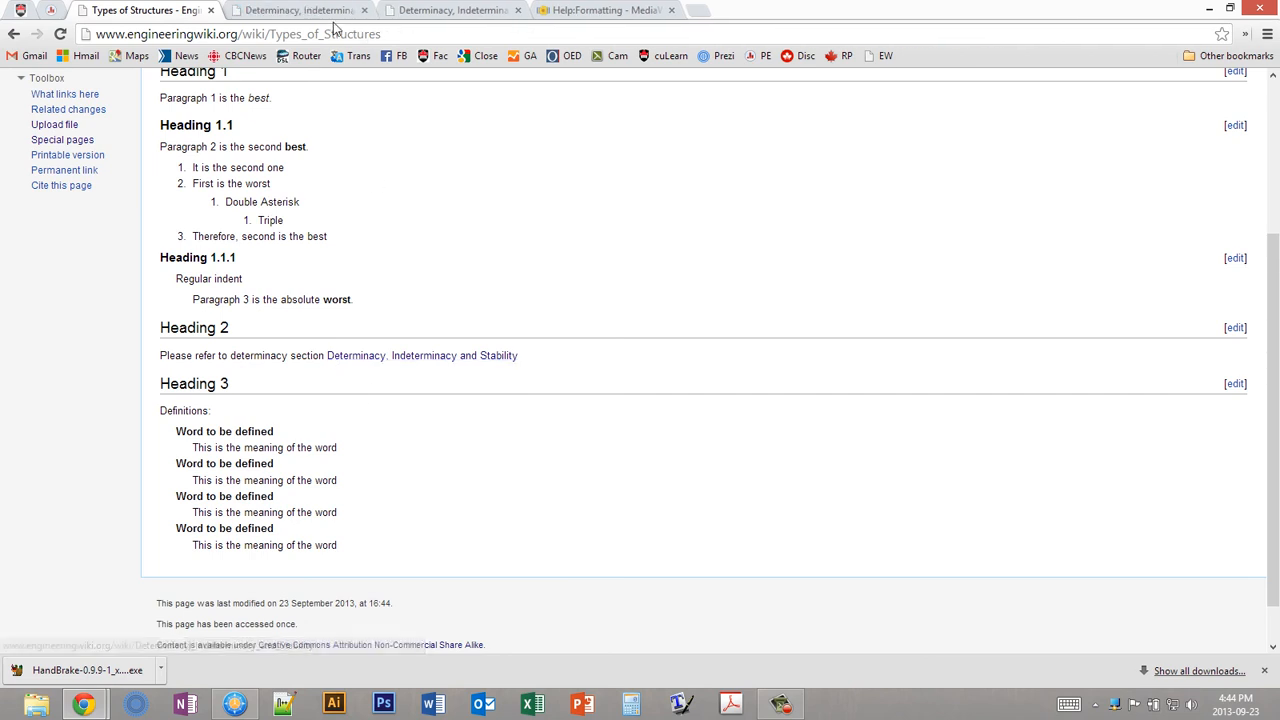
{"action": "left_click", "coordinate": [324, 12]}
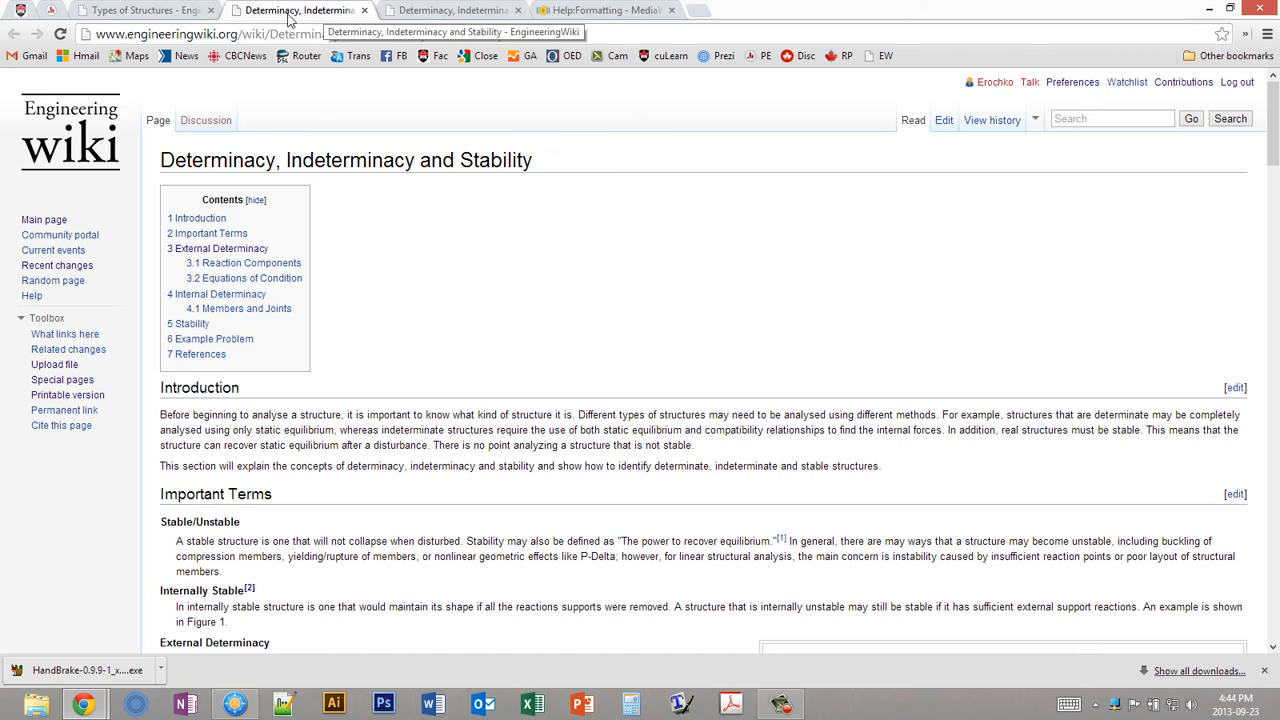
{"action": "middle_click", "coordinate": [288, 16]}
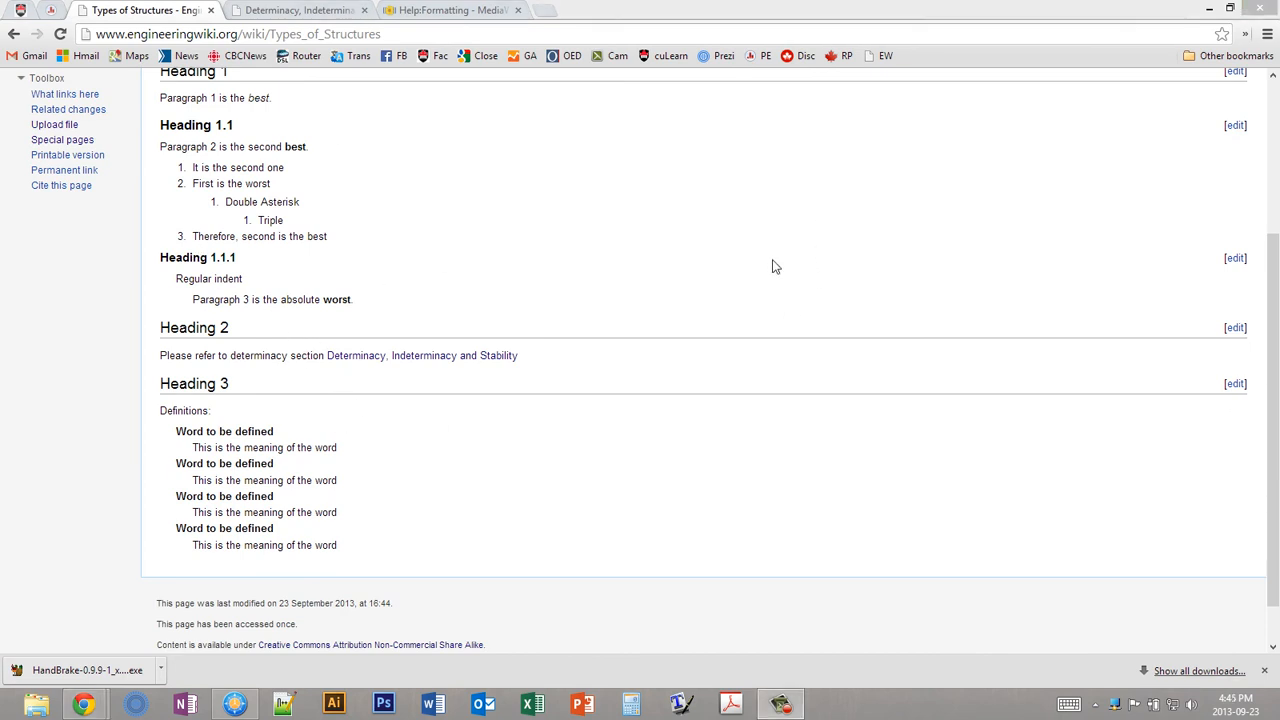
{"action": "scroll", "coordinate": [628, 486], "scroll_direction": "up", "scroll_amount": 3}
{"action": "scroll", "coordinate": [603, 325], "scroll_direction": "down", "scroll_amount": 3}
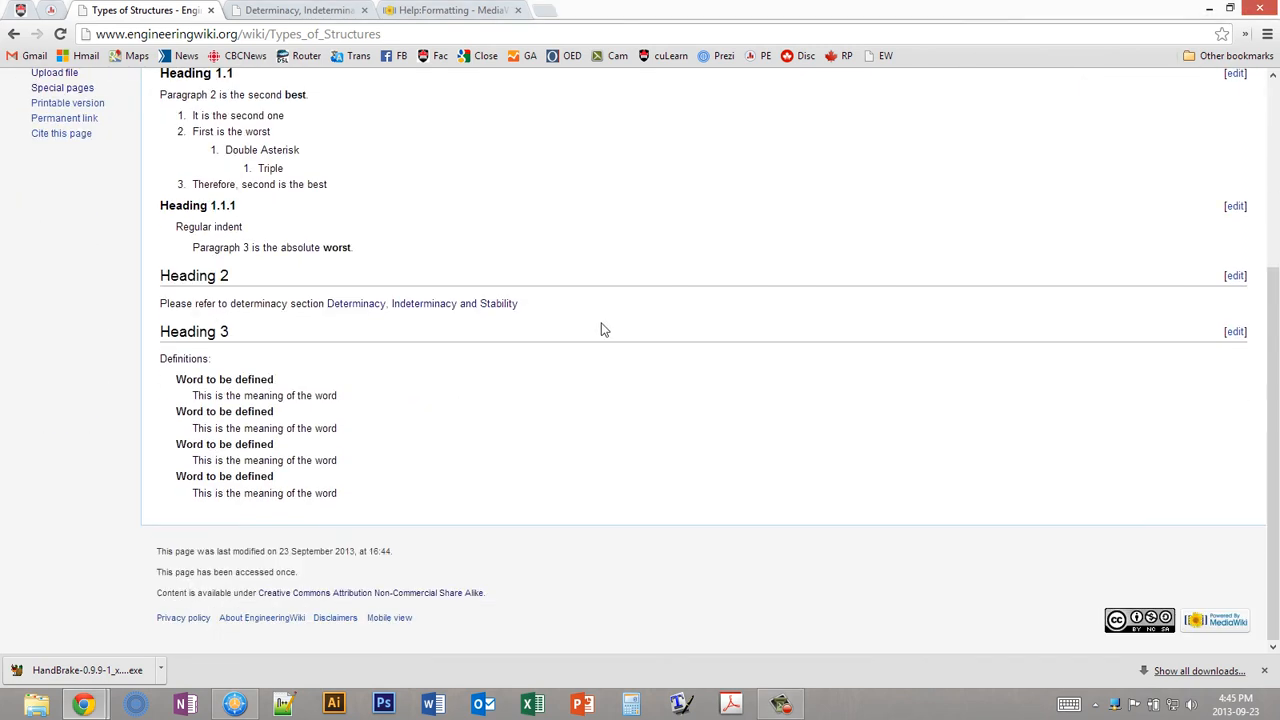
{"action": "scroll", "coordinate": [728, 428], "scroll_direction": "up", "scroll_amount": 3}
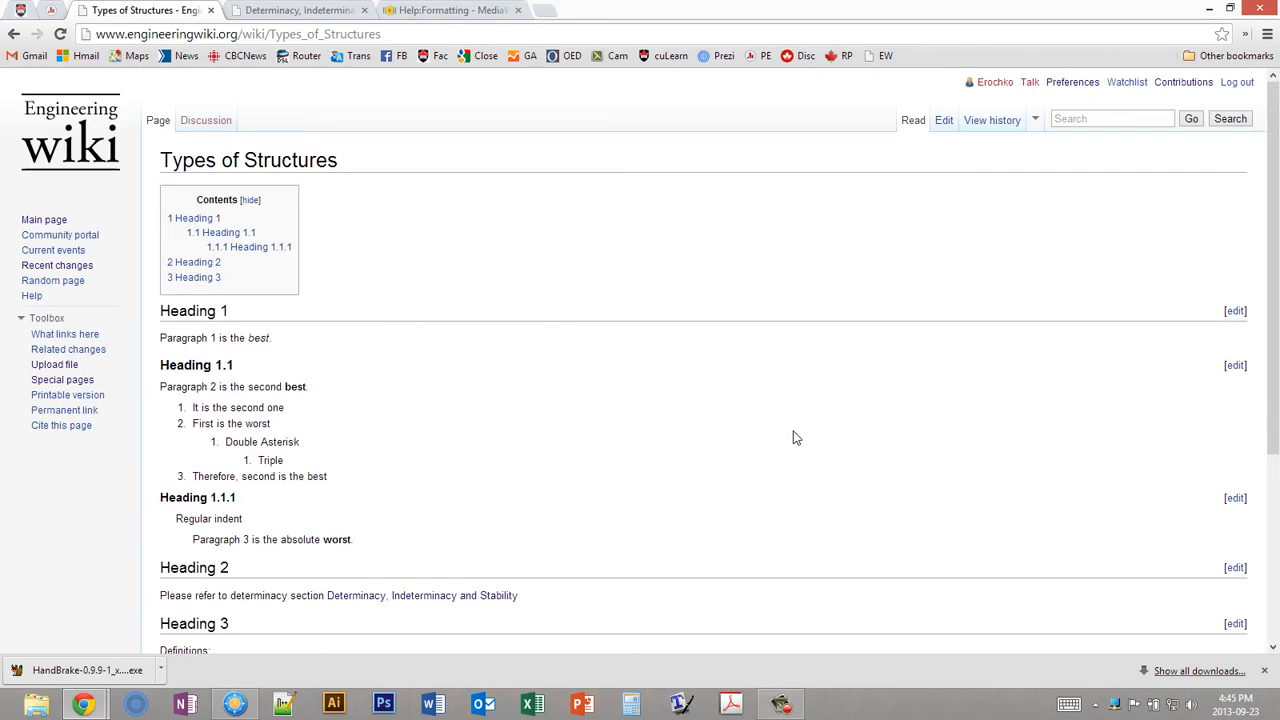
{"action": "left_click", "coordinate": [943, 121]}
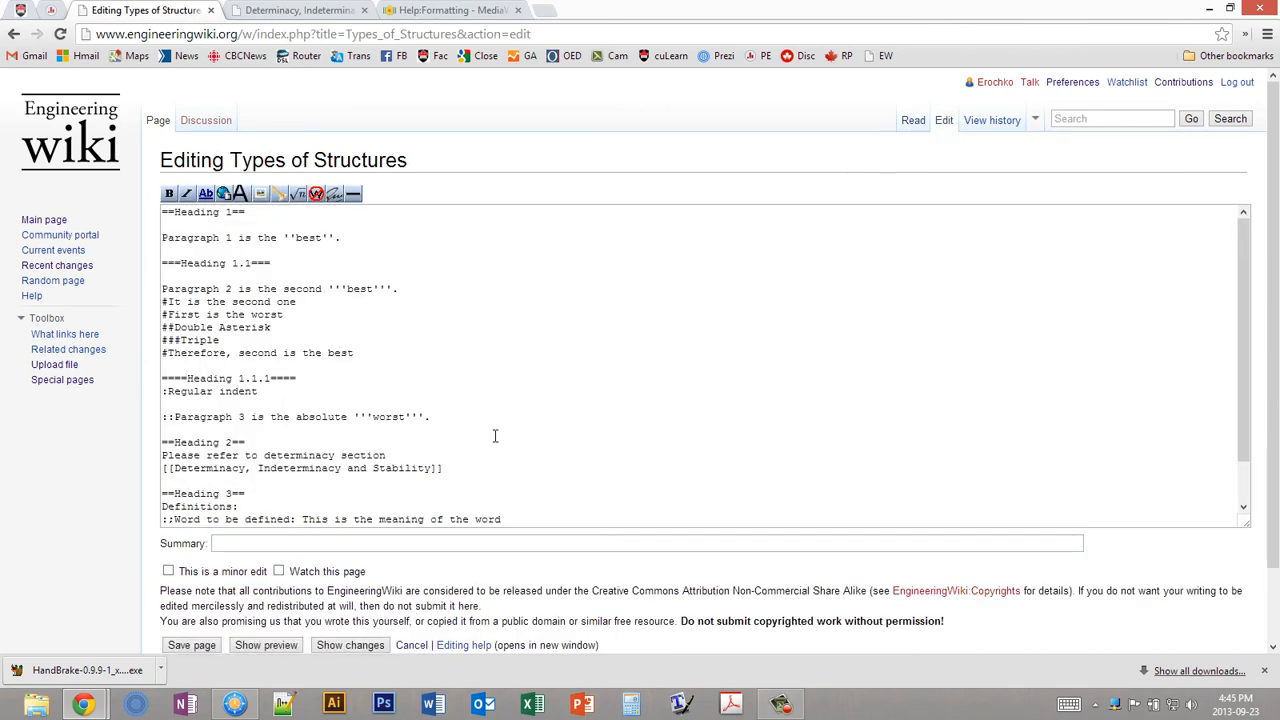
{"action": "left_click", "coordinate": [462, 436]}
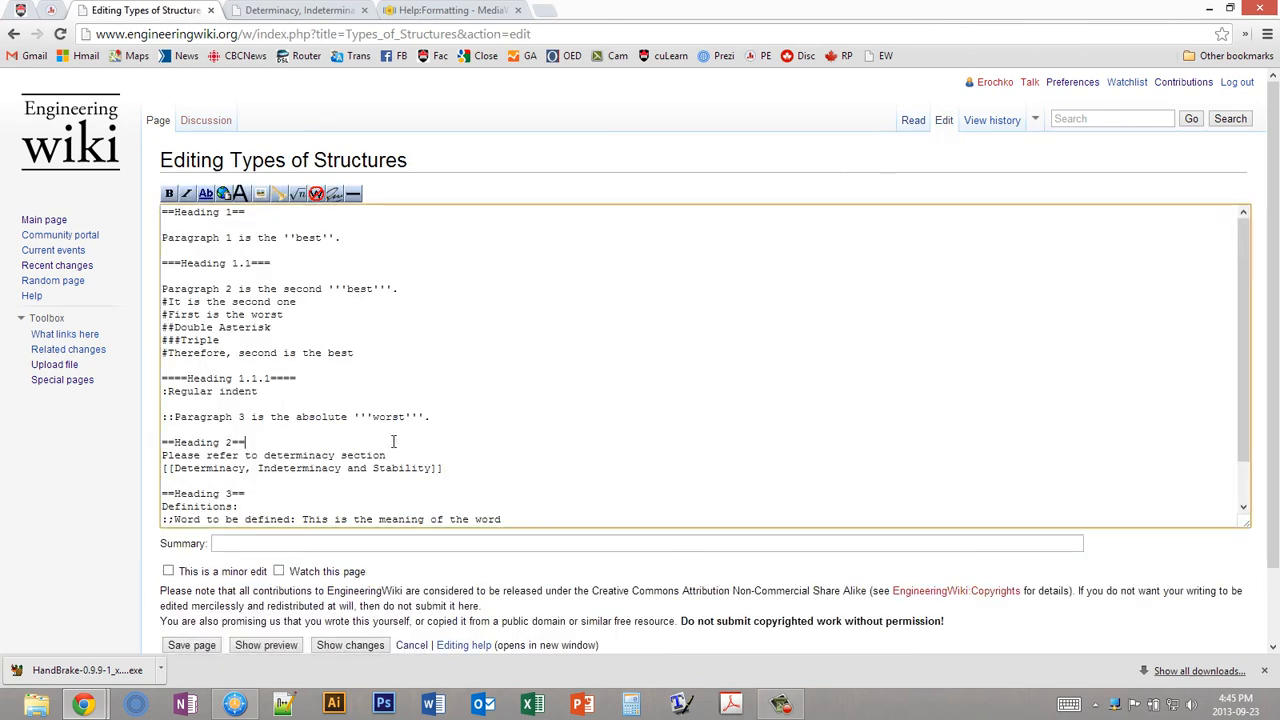
{"action": "scroll", "coordinate": [460, 430], "scroll_direction": "down", "scroll_amount": 2}
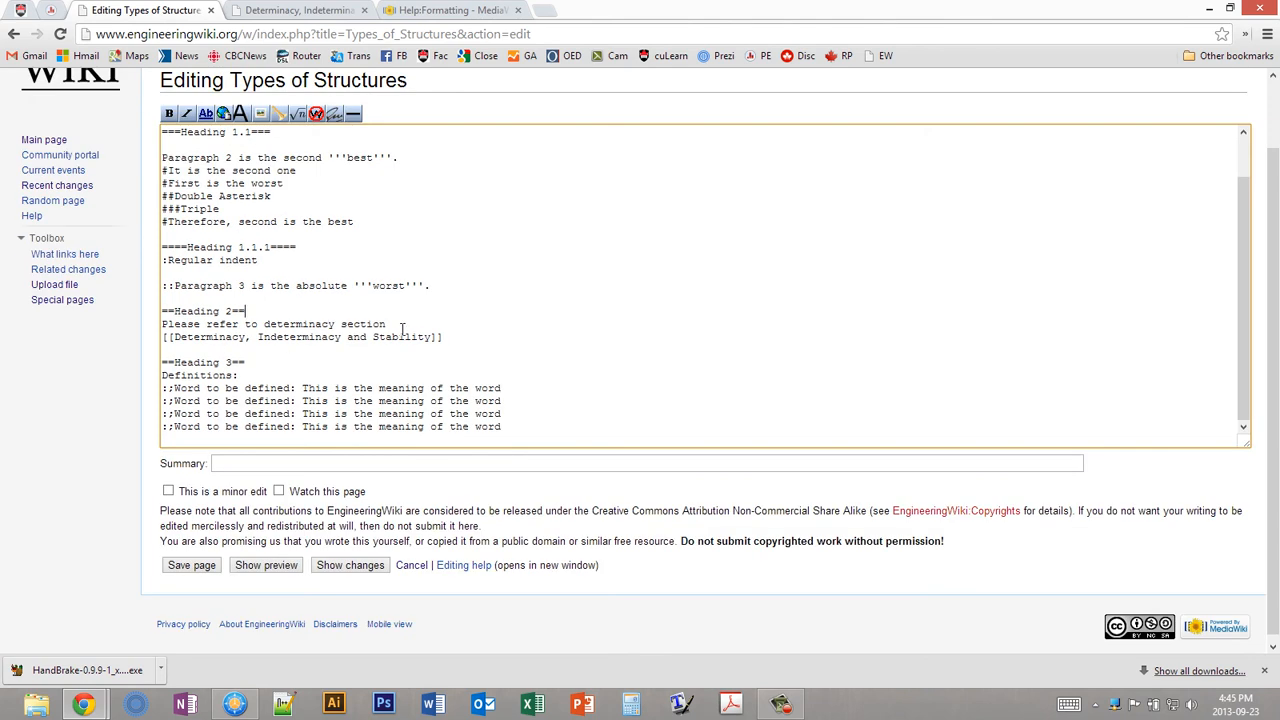
{"action": "left_click", "coordinate": [468, 341]}
{"action": "key", "text": "Return"}
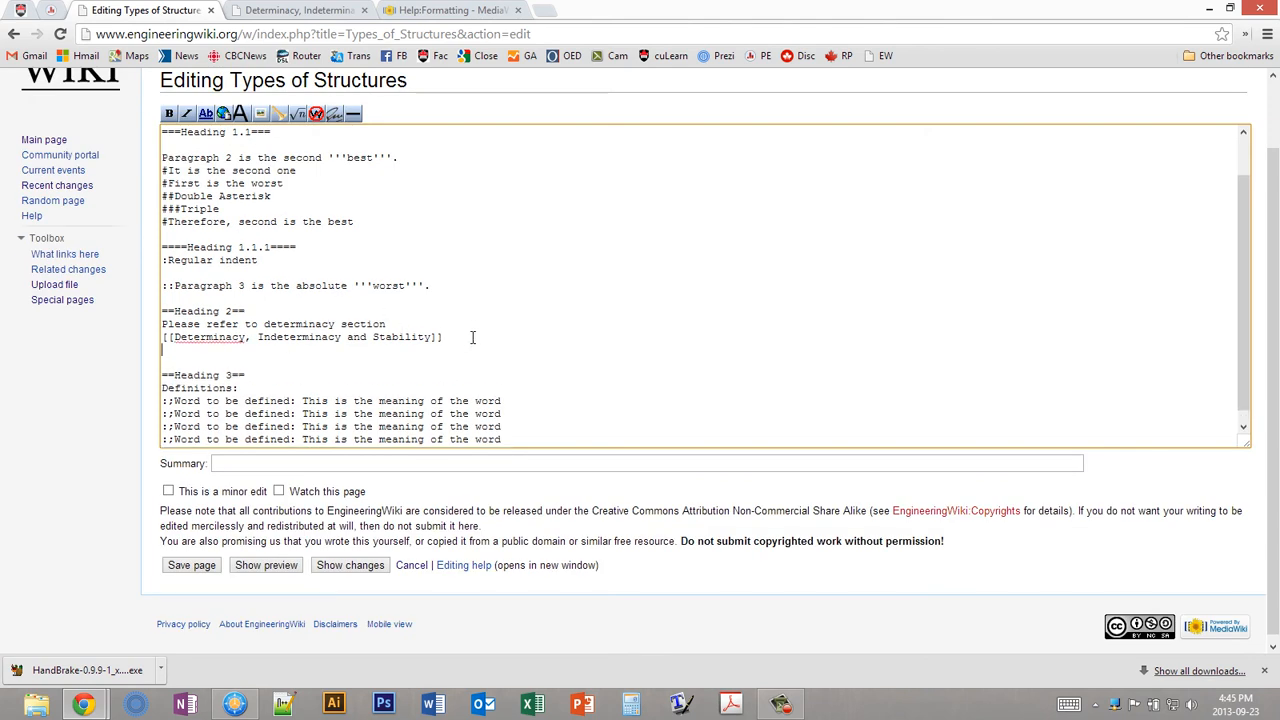
{"action": "type", "text": "Googlke"}
{"action": "key", "text": "BackSpace"}
{"action": "key", "text": "BackSpace"}
{"action": "type", "text": "e it"}
{"action": "type", "text": "!: [http://www.google.ca"}
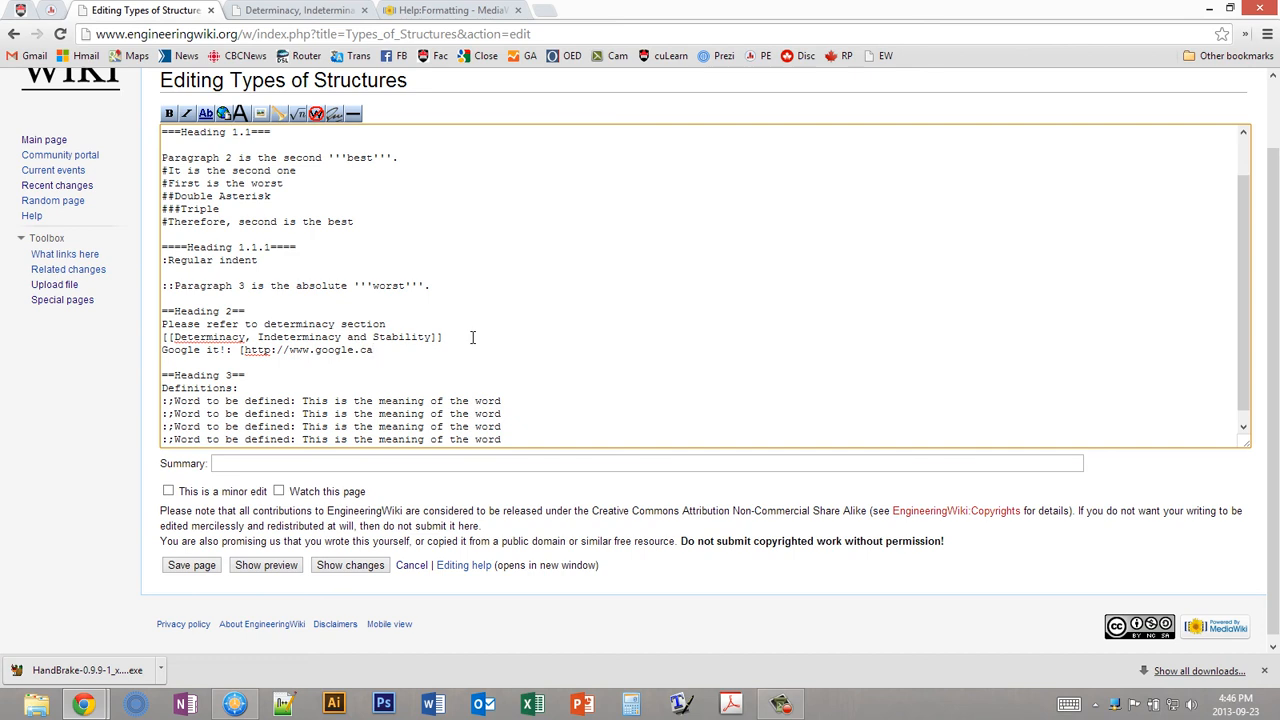
{"action": "type", "text": "]"}
Step: Compare the internal and external link syntax, preview the page, and test the external link before returning to the preview
{"action": "left_click_drag", "start_coordinate": [162, 337], "coordinate": [174, 336]}
{"action": "left_click_drag", "start_coordinate": [445, 337], "coordinate": [163, 334]}
{"action": "left_click", "coordinate": [178, 337]}
{"action": "left_click_drag", "start_coordinate": [240, 350], "coordinate": [382, 350]}
{"action": "left_click", "coordinate": [383, 350]}
{"action": "left_click", "coordinate": [252, 566]}
{"action": "scroll", "coordinate": [452, 500], "scroll_direction": "down", "scroll_amount": 3}
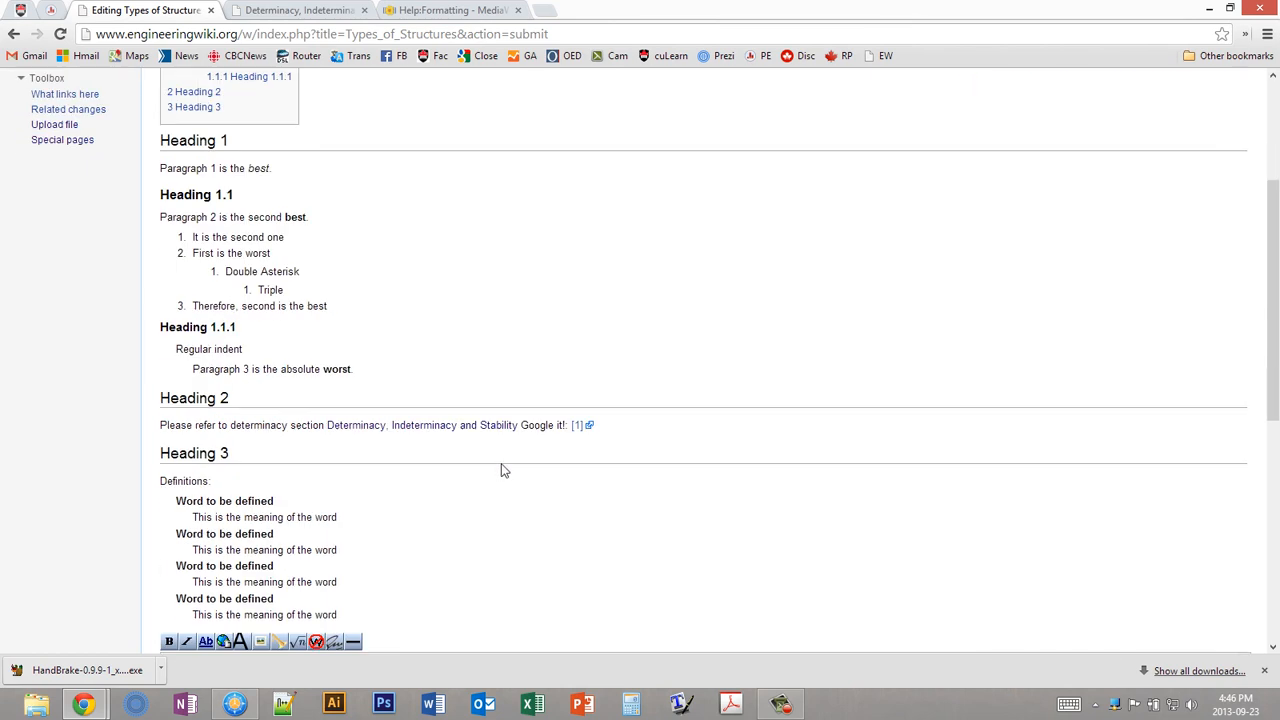
{"action": "middle_click", "coordinate": [579, 428]}
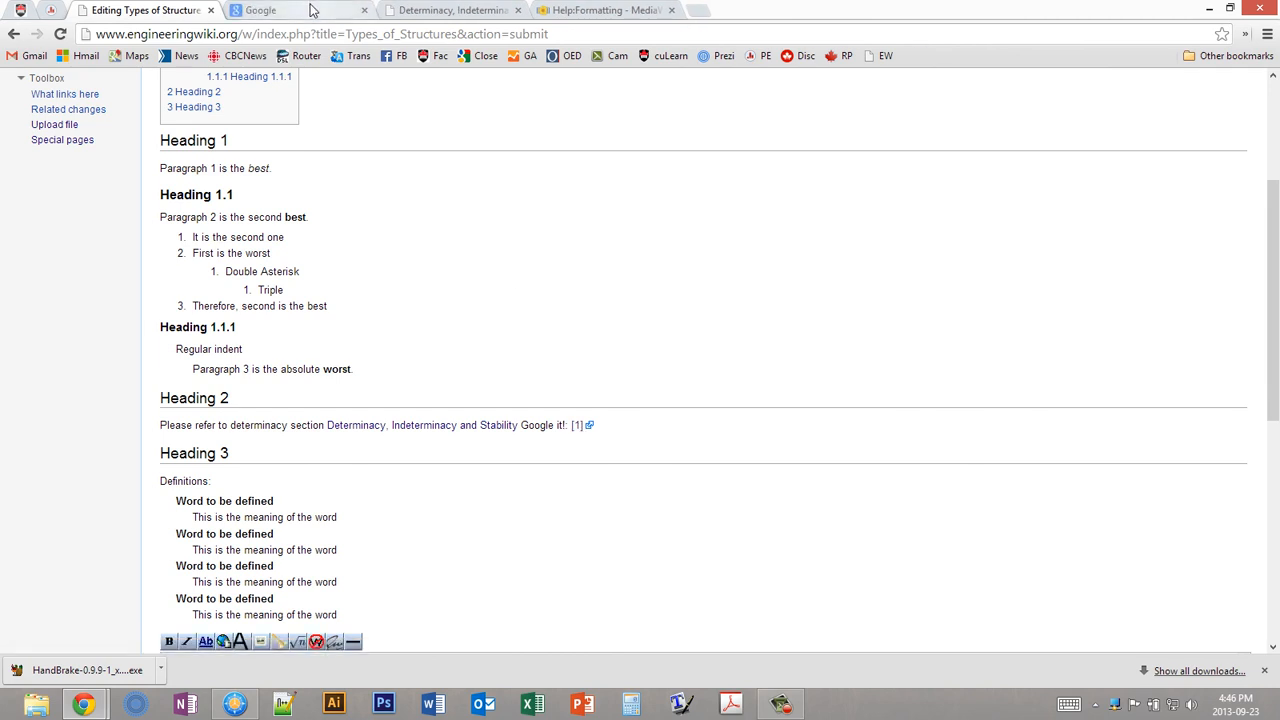
{"action": "left_click", "coordinate": [312, 10]}
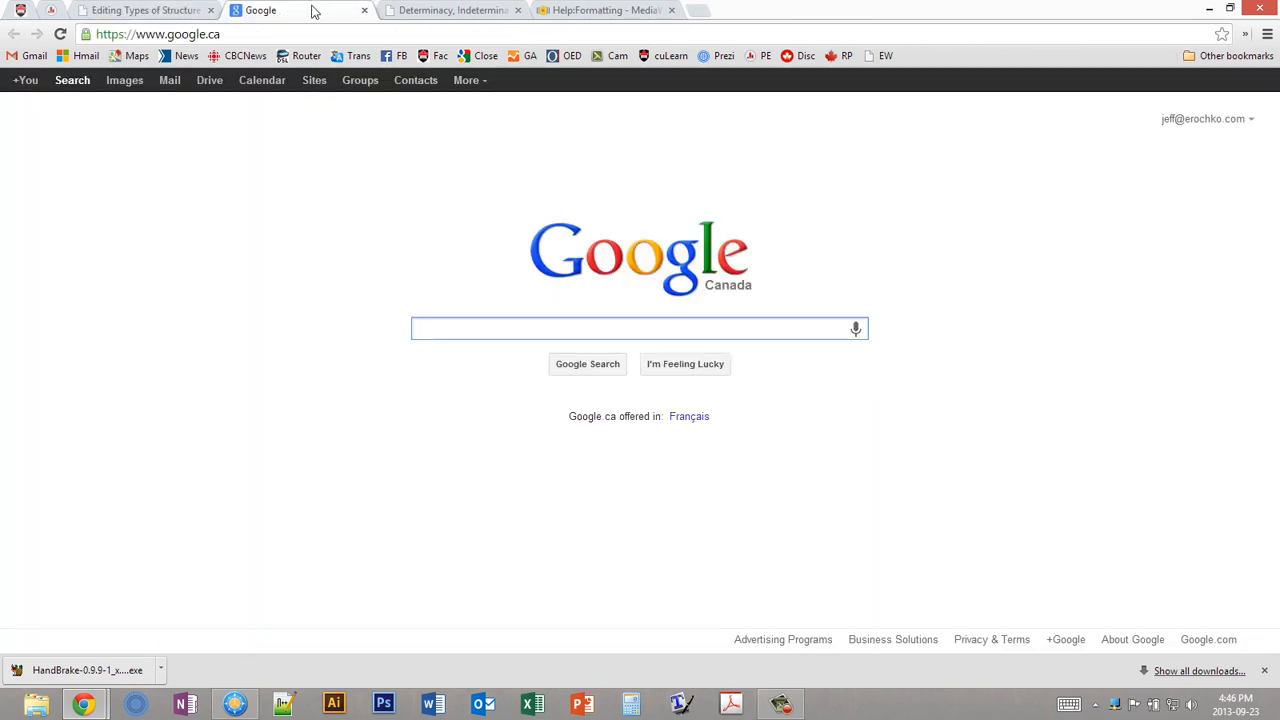
{"action": "left_click", "coordinate": [168, 12]}
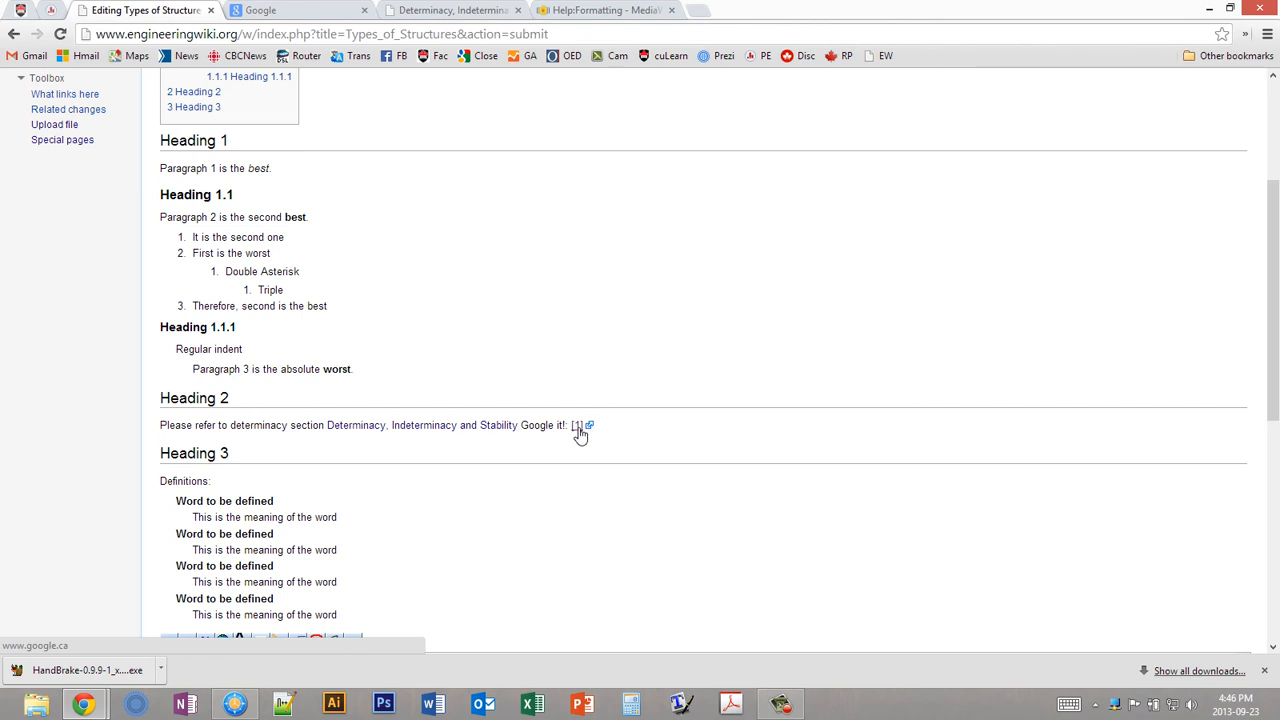
{"action": "scroll", "coordinate": [894, 346], "scroll_direction": "up", "scroll_amount": 3}
{"action": "scroll", "coordinate": [884, 345], "scroll_direction": "down", "scroll_amount": 4}
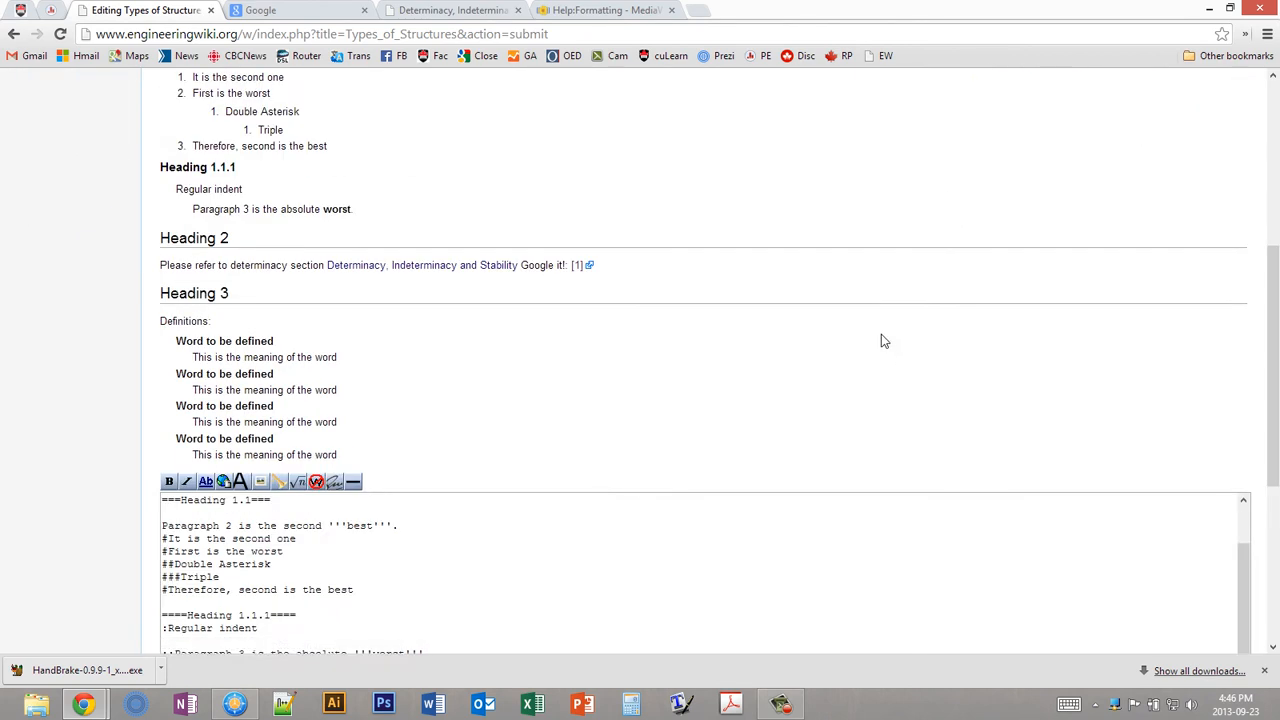
{"action": "scroll", "coordinate": [546, 488], "scroll_direction": "down", "scroll_amount": 4}
{"action": "left_click", "coordinate": [374, 332]}
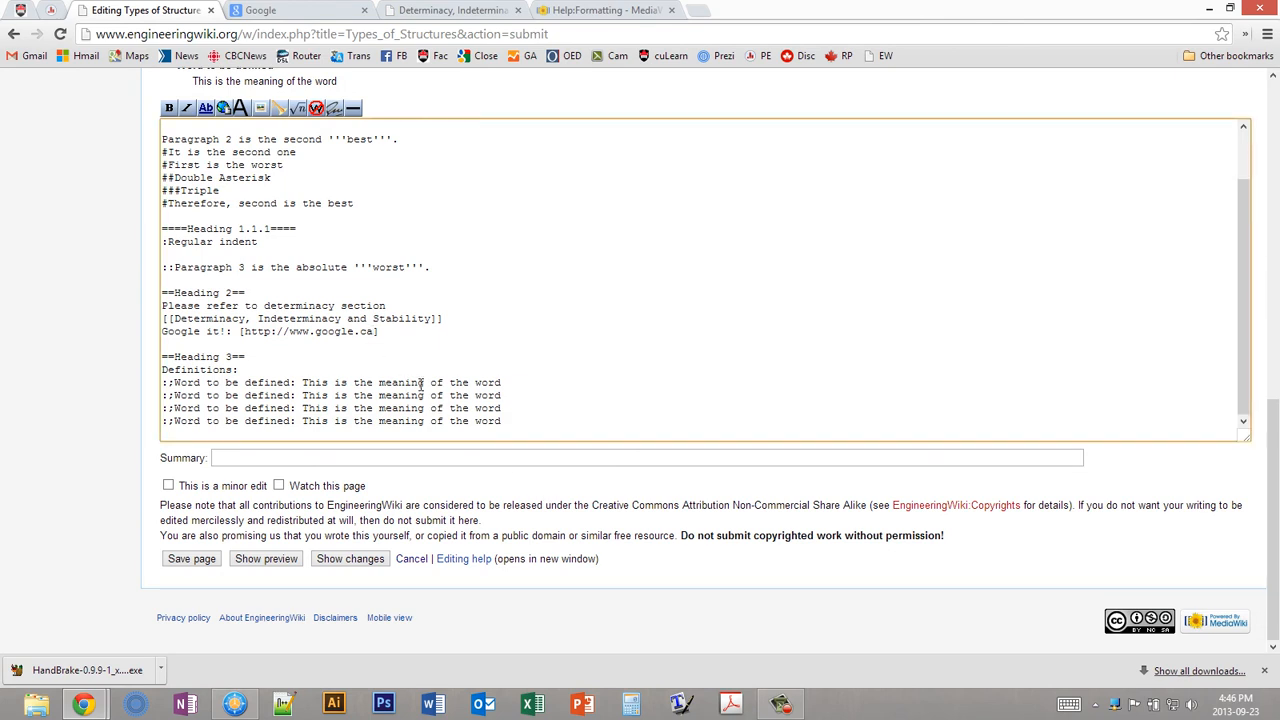
{"action": "type", "text": "Google"}
{"action": "key", "text": "shift+Left"}
{"action": "left_click", "coordinate": [251, 559]}
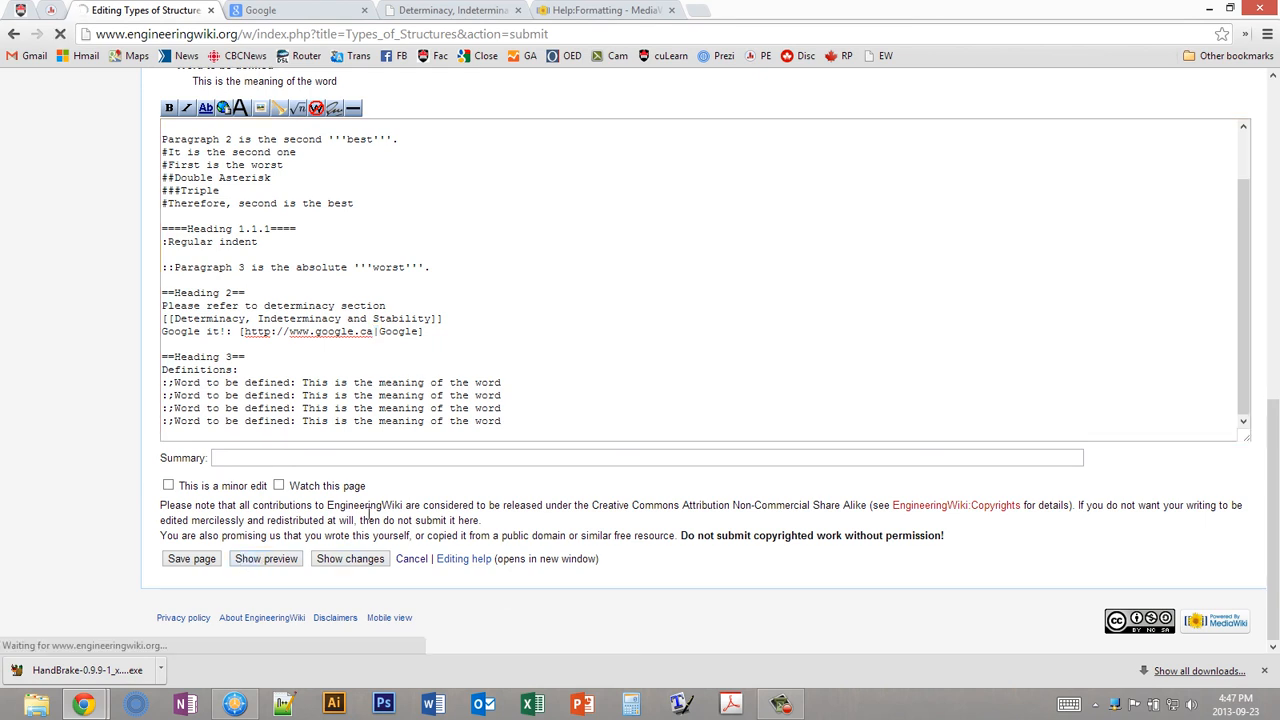
{"action": "scroll", "coordinate": [514, 369], "scroll_direction": "down", "scroll_amount": 2}
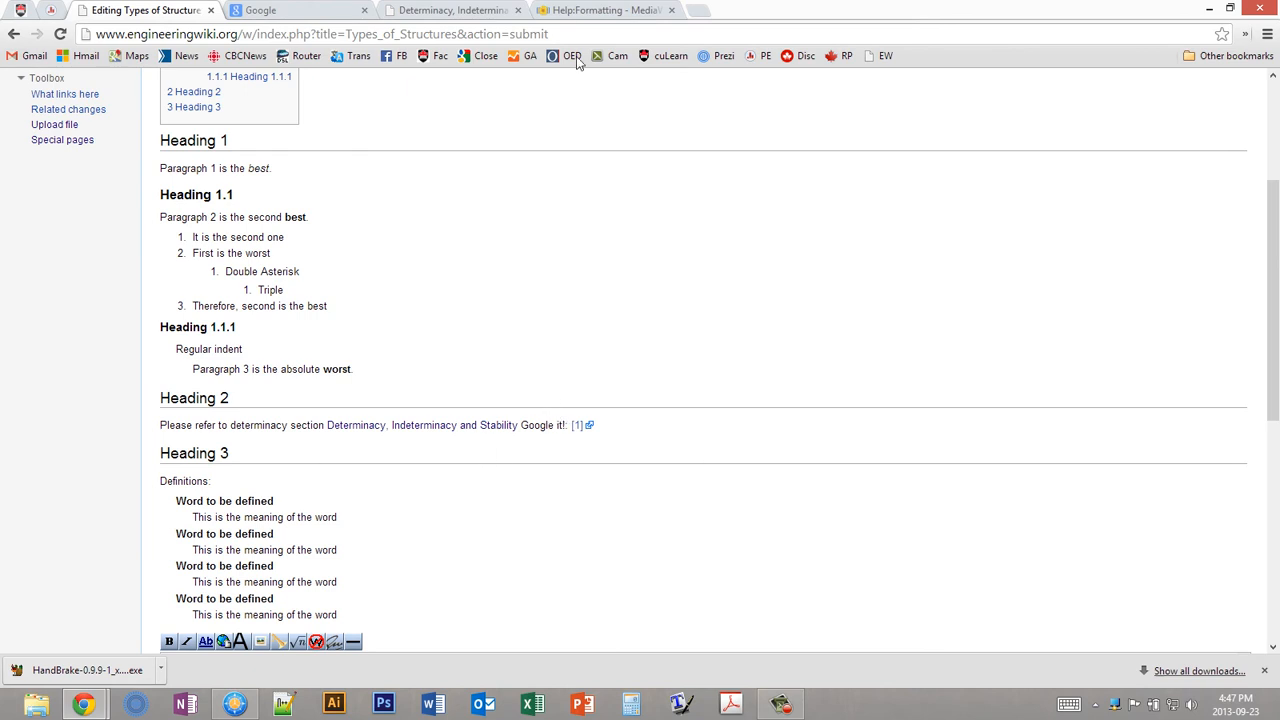
{"action": "scroll", "coordinate": [571, 526], "scroll_direction": "down", "scroll_amount": 5}
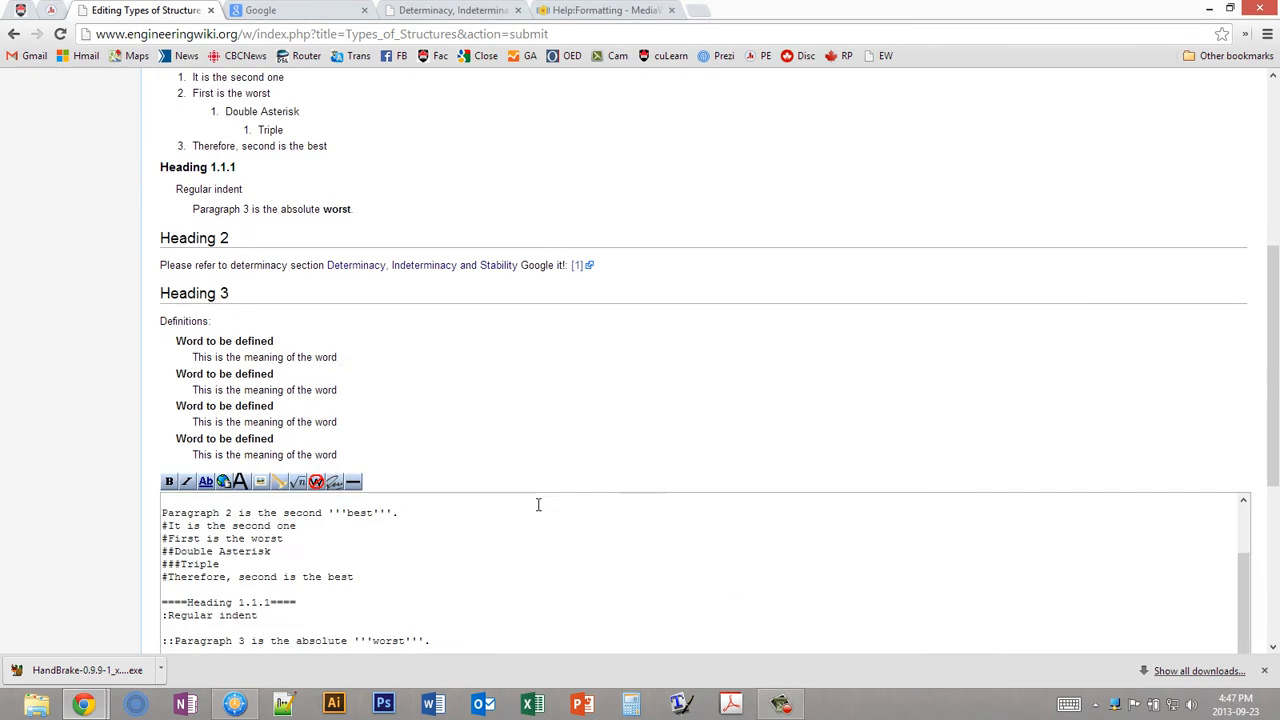
{"action": "left_click", "coordinate": [379, 528]}
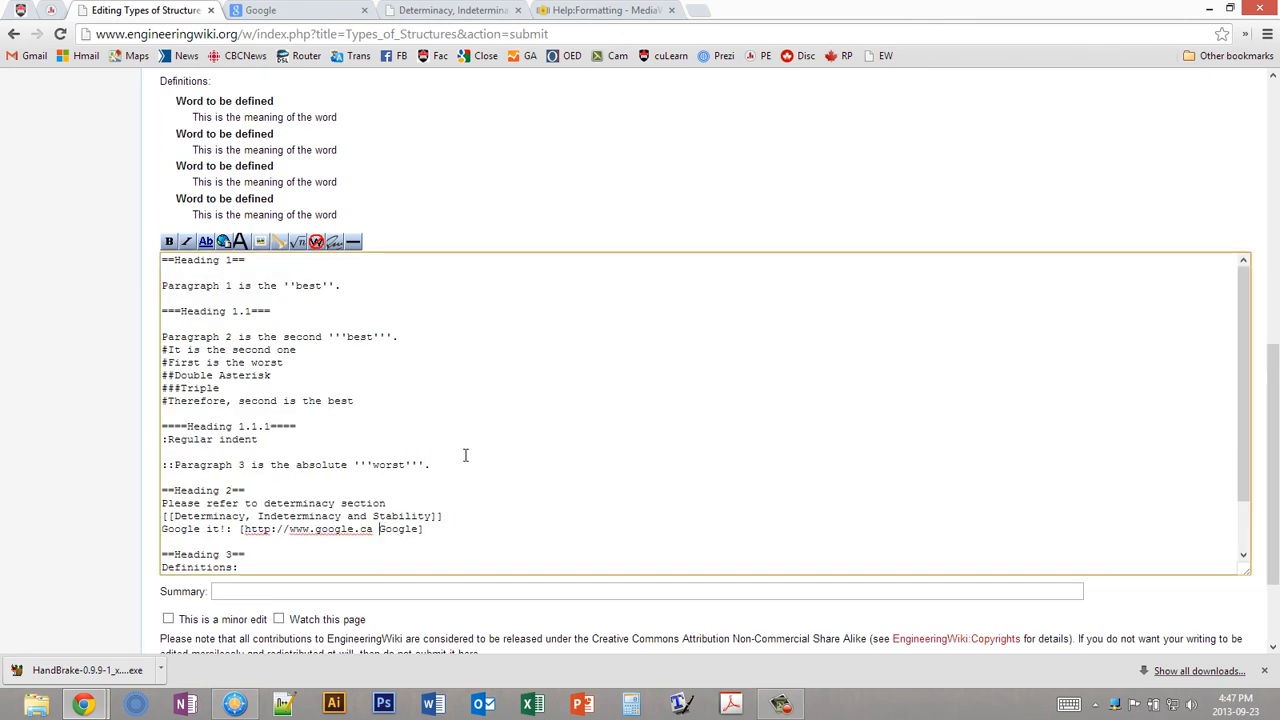
{"action": "left_click", "coordinate": [57, 616]}
{"action": "scroll", "coordinate": [98, 574], "scroll_direction": "down", "scroll_amount": 3}
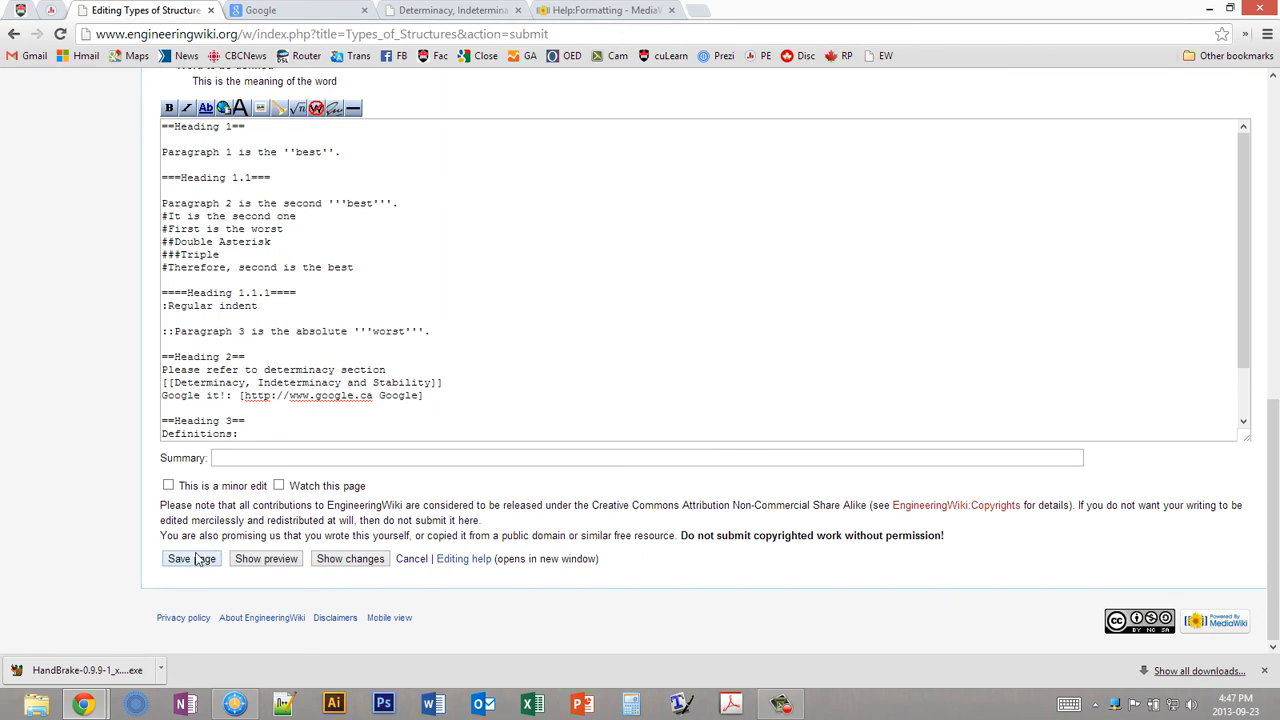
{"action": "left_click", "coordinate": [268, 560]}
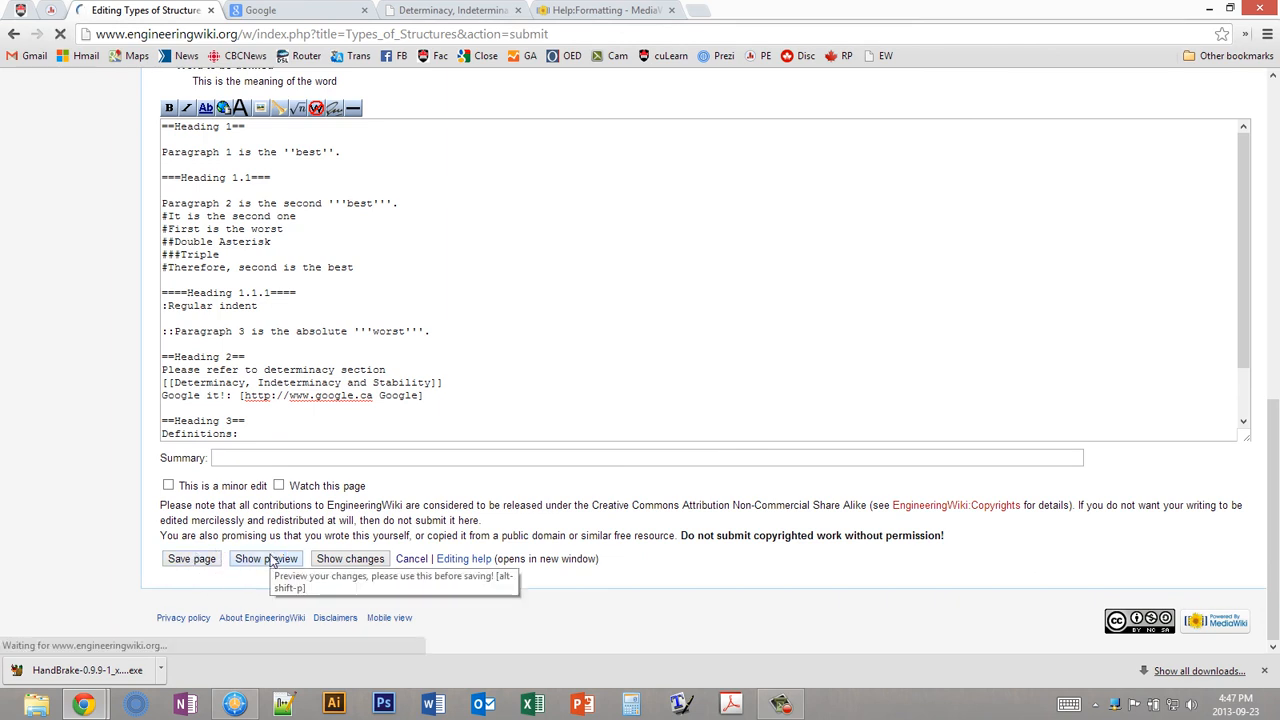
{"action": "scroll", "coordinate": [393, 468], "scroll_direction": "down", "scroll_amount": 3}
{"action": "scroll", "coordinate": [393, 468], "scroll_direction": "down", "scroll_amount": 2}
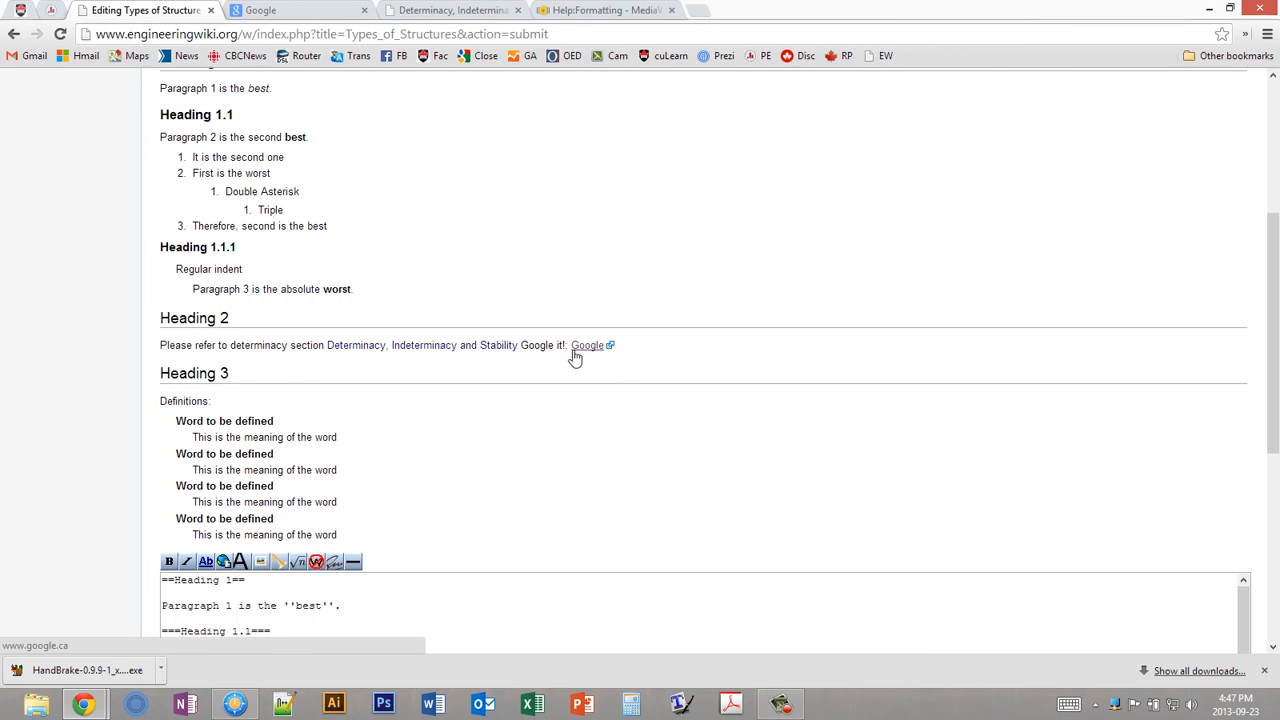
{"action": "left_click_drag", "start_coordinate": [521, 345], "coordinate": [566, 342]}
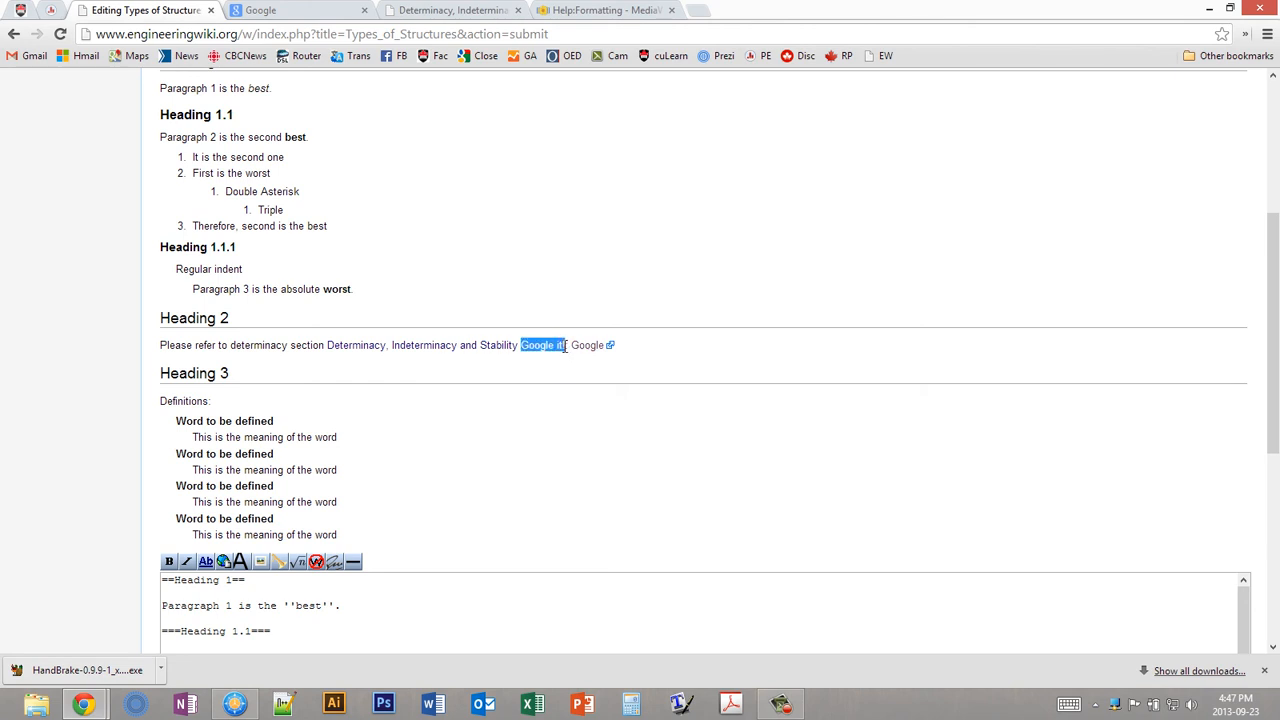
{"action": "left_click", "coordinate": [564, 345]}
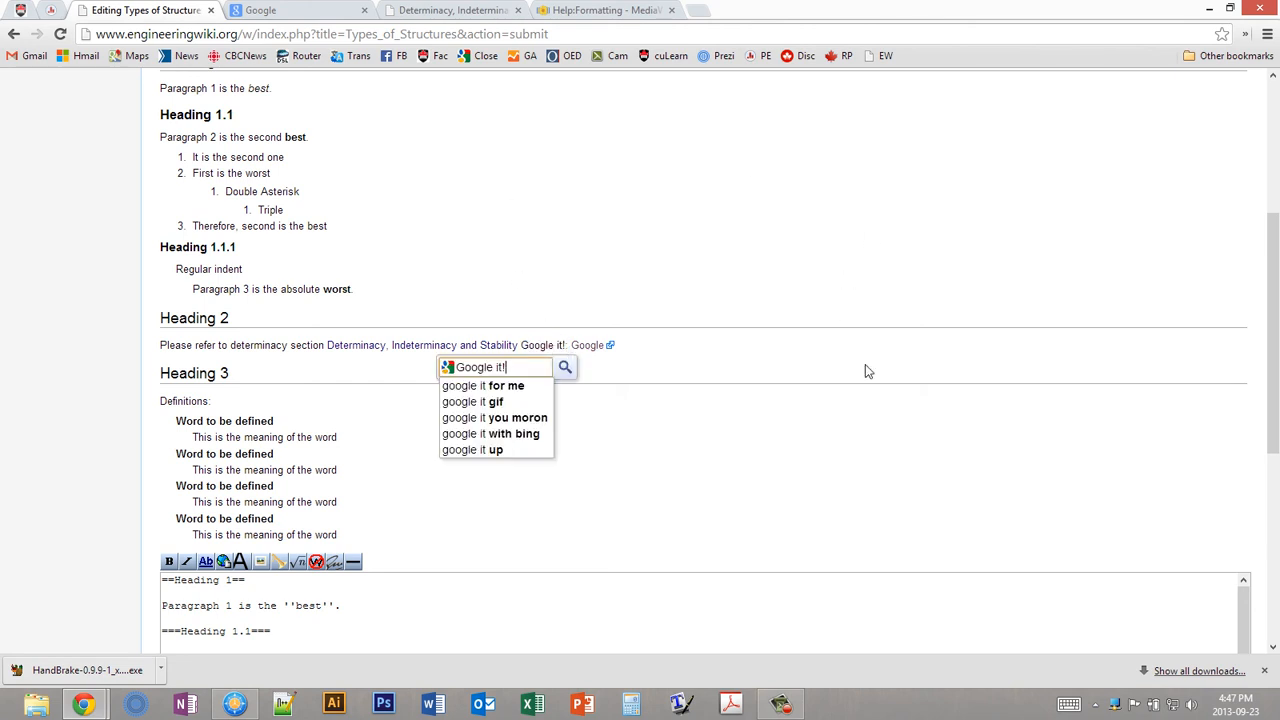
Step: Look over the formatting syntax on the WikiMedia Reference Card, close it and return to editing Types of Structures
{"action": "left_click_drag", "start_coordinate": [1279, 100], "coordinate": [766, 24]}
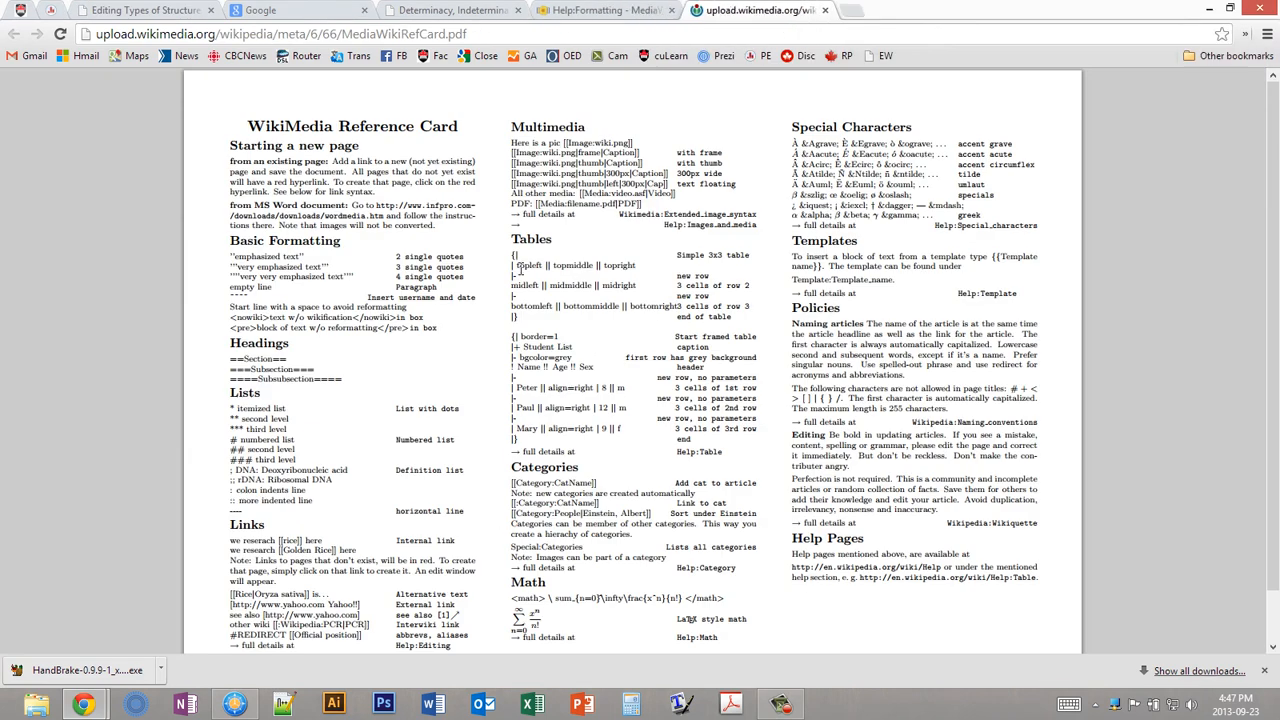
{"action": "scroll", "coordinate": [424, 485], "scroll_direction": "down", "scroll_amount": 1}
{"action": "scroll", "coordinate": [424, 583], "scroll_direction": "up", "scroll_amount": 1}
{"action": "scroll", "coordinate": [718, 345], "scroll_direction": "down", "scroll_amount": 1}
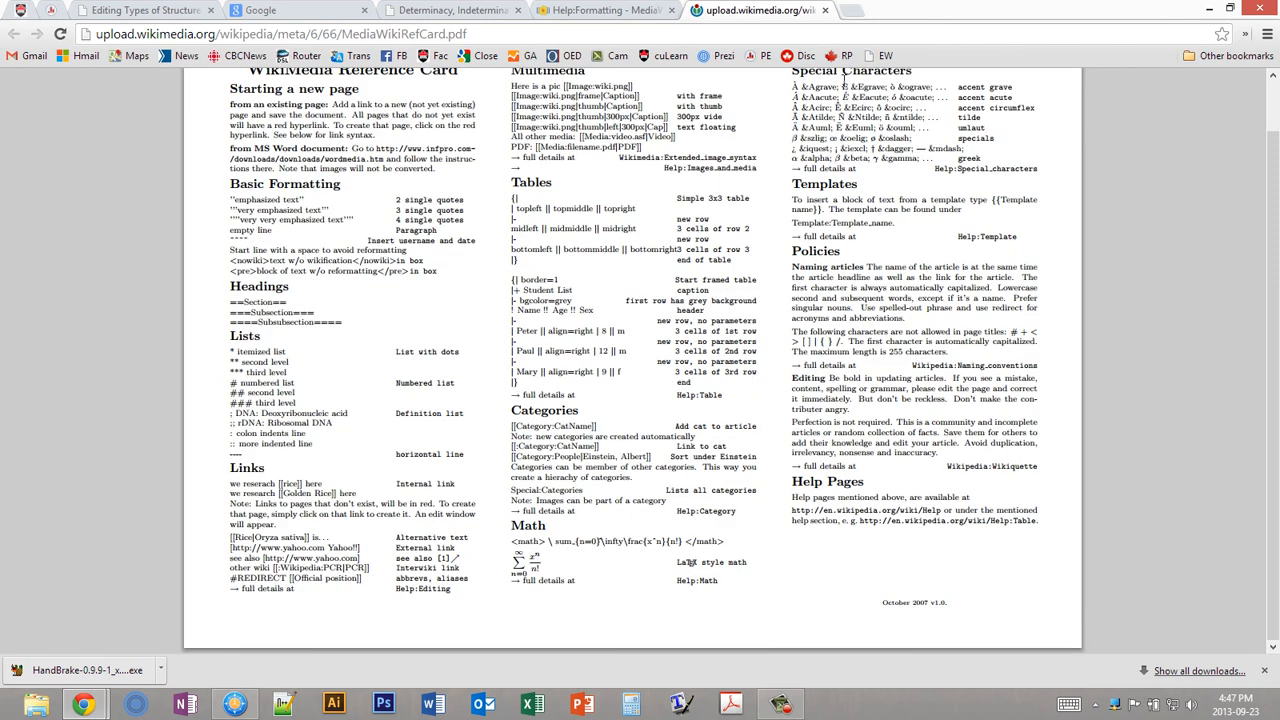
{"action": "left_click", "coordinate": [824, 10]}
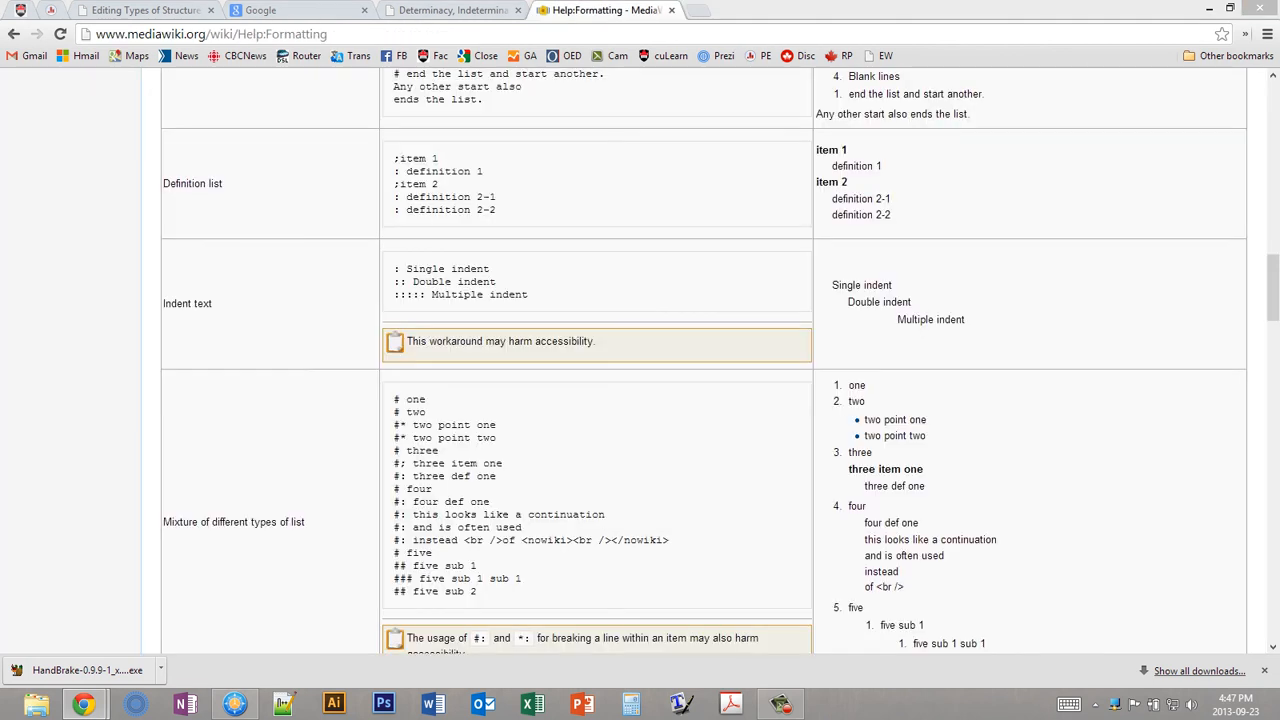
{"action": "left_click", "coordinate": [137, 14]}
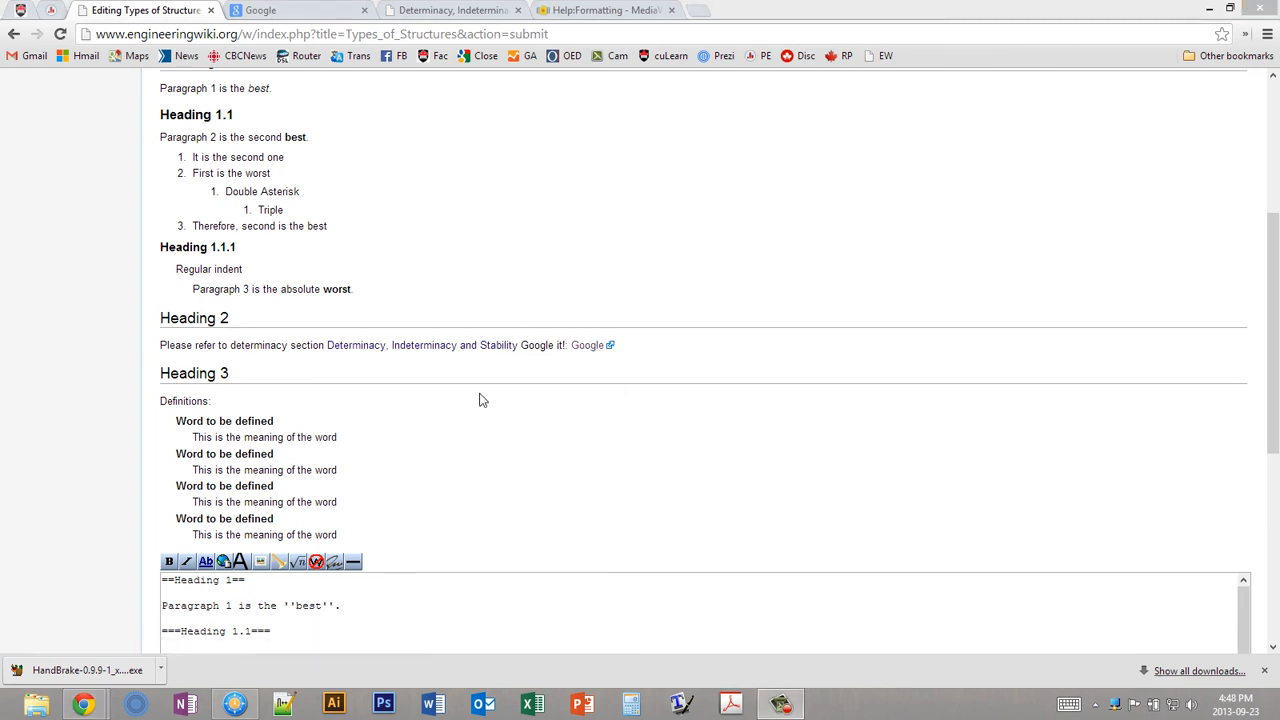
Step: Add the line "Some idea that needs to be referenced." after Paragraph 3 under Heading 1.1.1
{"action": "left_click", "coordinate": [405, 590]}
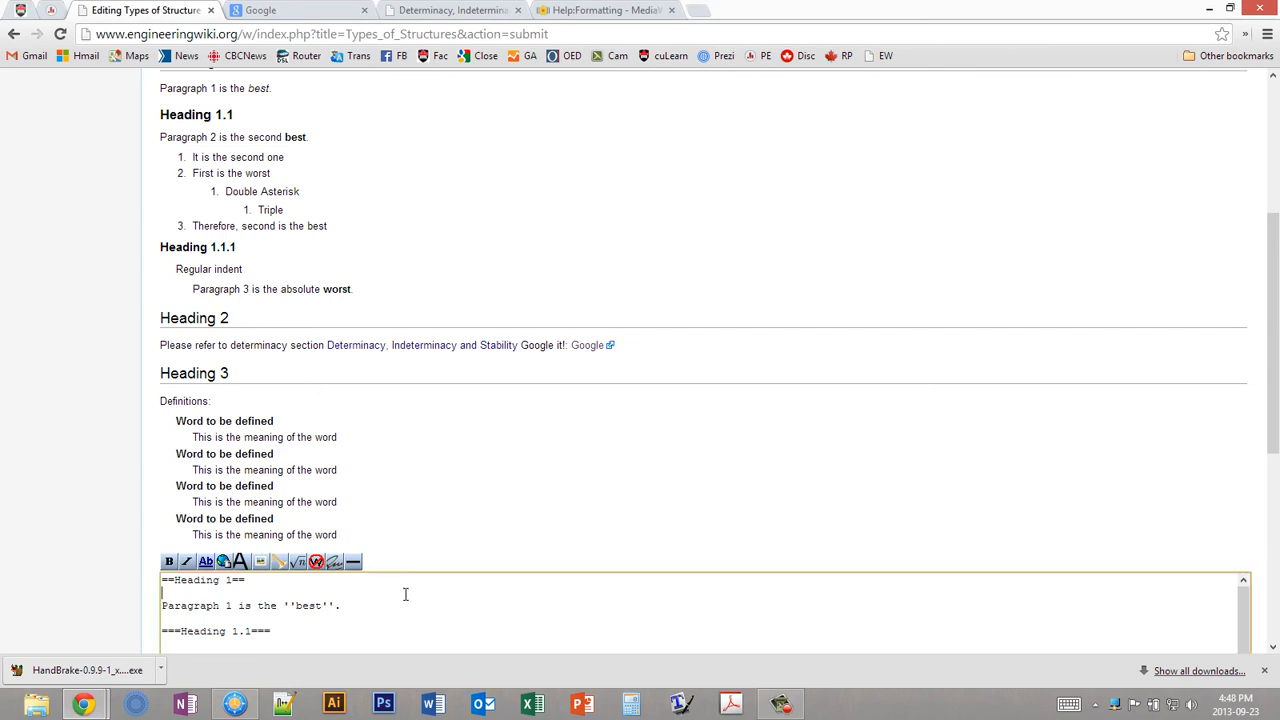
{"action": "scroll", "coordinate": [405, 594], "scroll_direction": "down", "scroll_amount": 5}
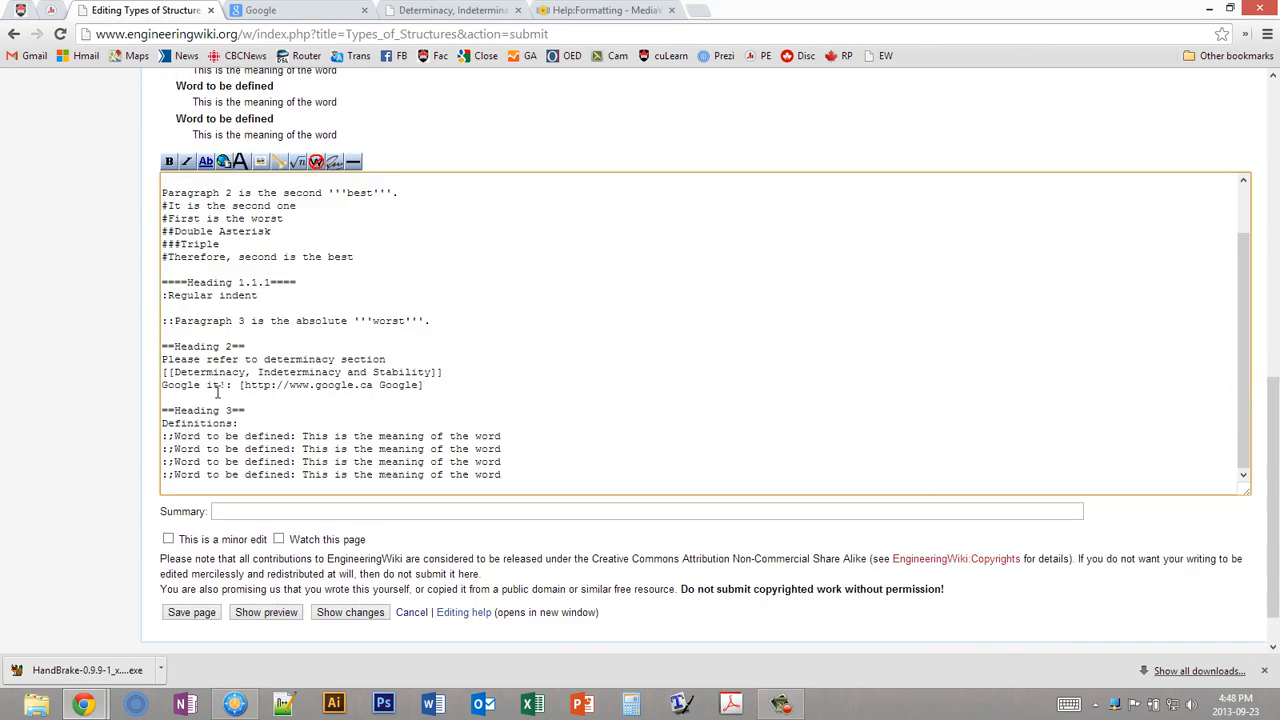
{"action": "scroll", "coordinate": [505, 435], "scroll_direction": "down", "scroll_amount": 1}
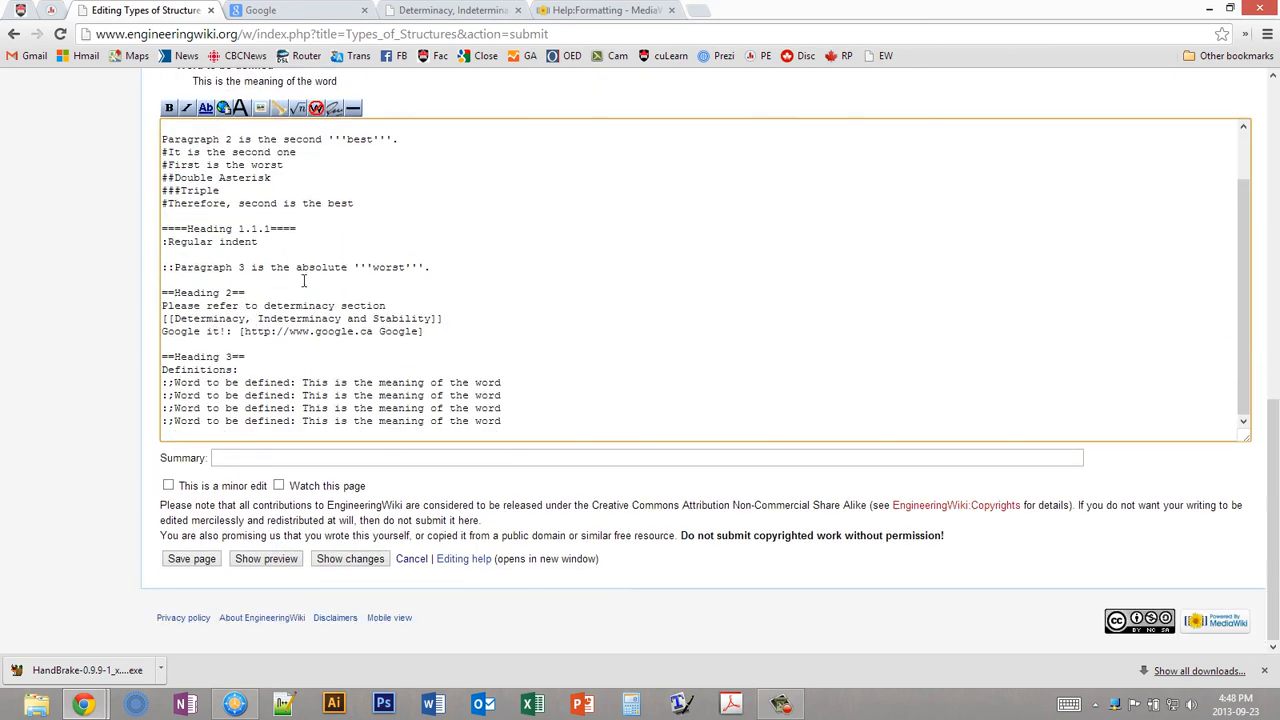
{"action": "left_click", "coordinate": [431, 267]}
{"action": "key", "text": "Return"}
{"action": "key", "text": "Return"}
{"action": "type", "text": "Some"}
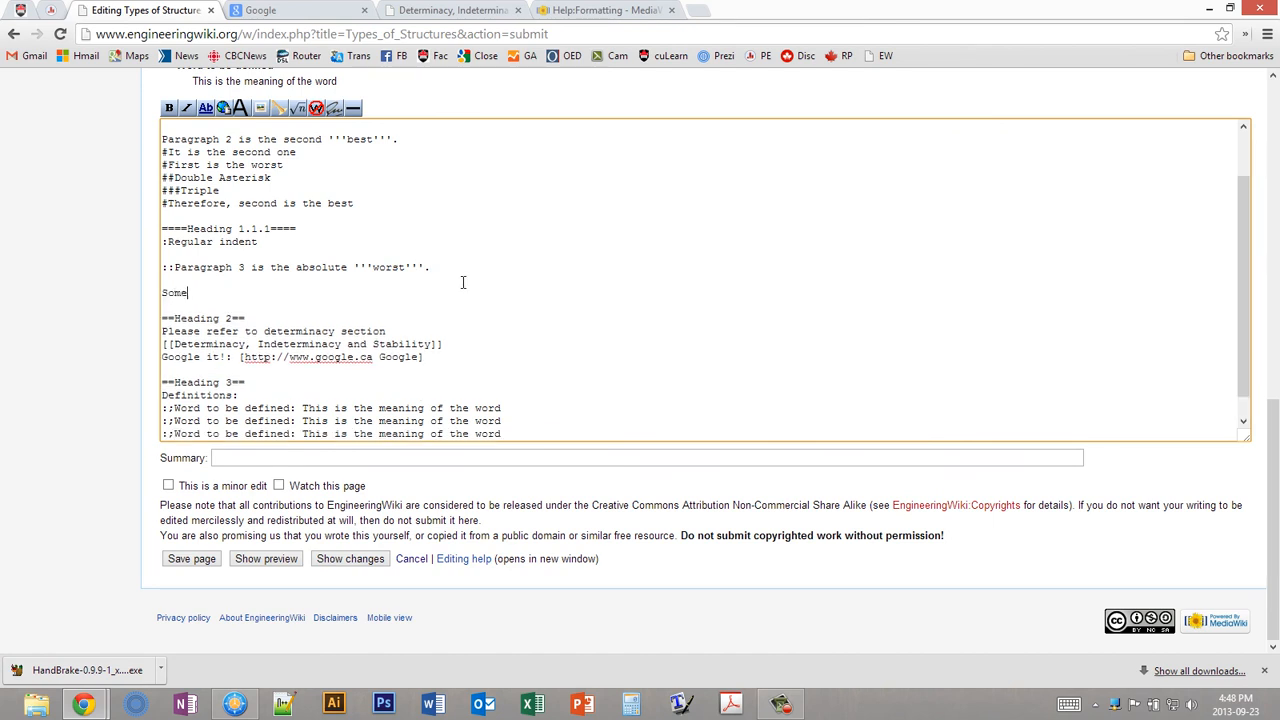
{"action": "type", "text": " idea that needs to be referenced."}
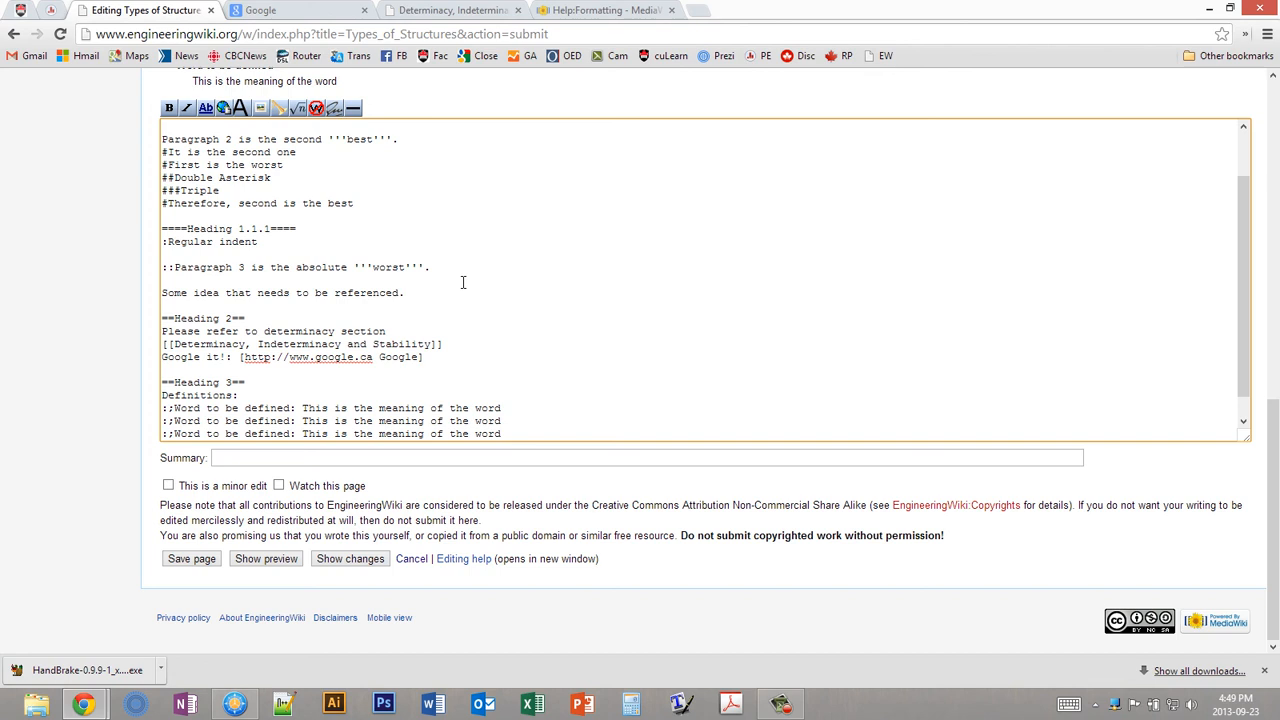
Step: Open a ref tag named with the textbook author's surname and insert the 2011 citation for ''Structural Analysis: SI Edition (4th ed.)'', Stamford, CT: Cengage Learning
{"action": "type", "text": "<ref"}
{"action": "type", "text": "name=\"Kassilmali\">"}
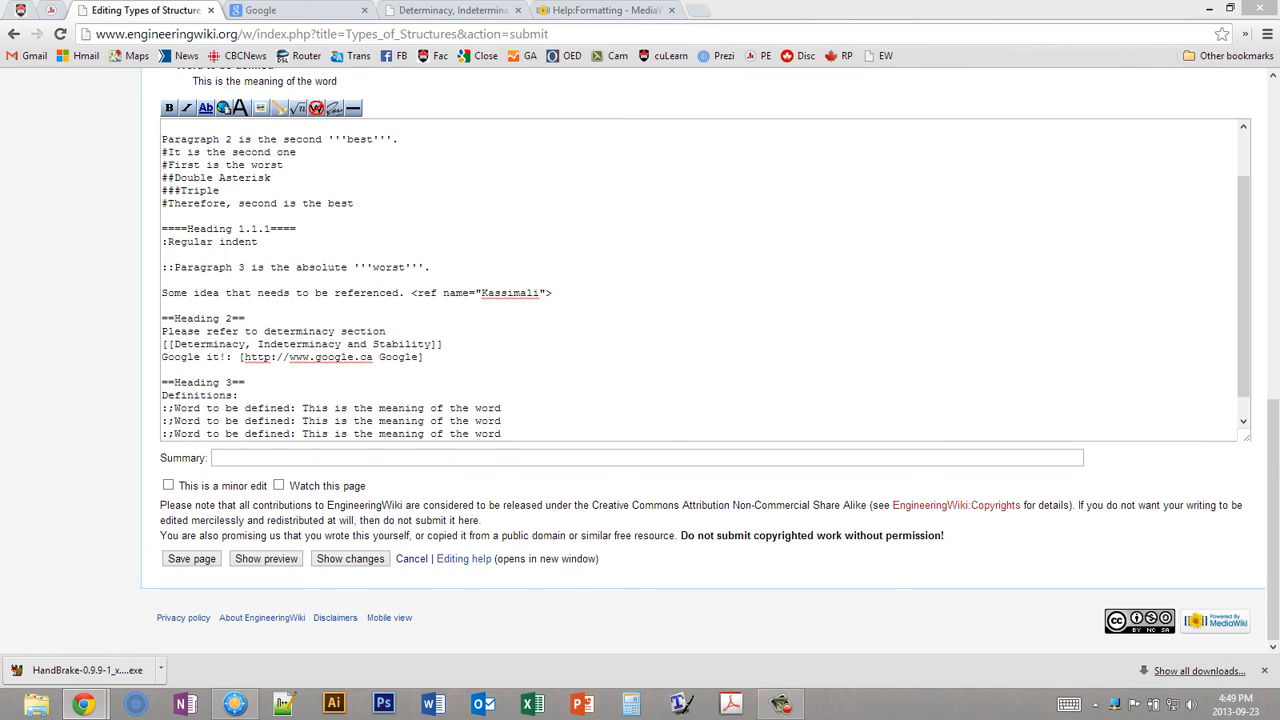
{"action": "left_click", "coordinate": [586, 293]}
{"action": "type", "text": "Kassimali, A. (2011). ''Structural Analysis: SI Edition (4th ed.)''. Stamford, CT: Cengage Learning."}
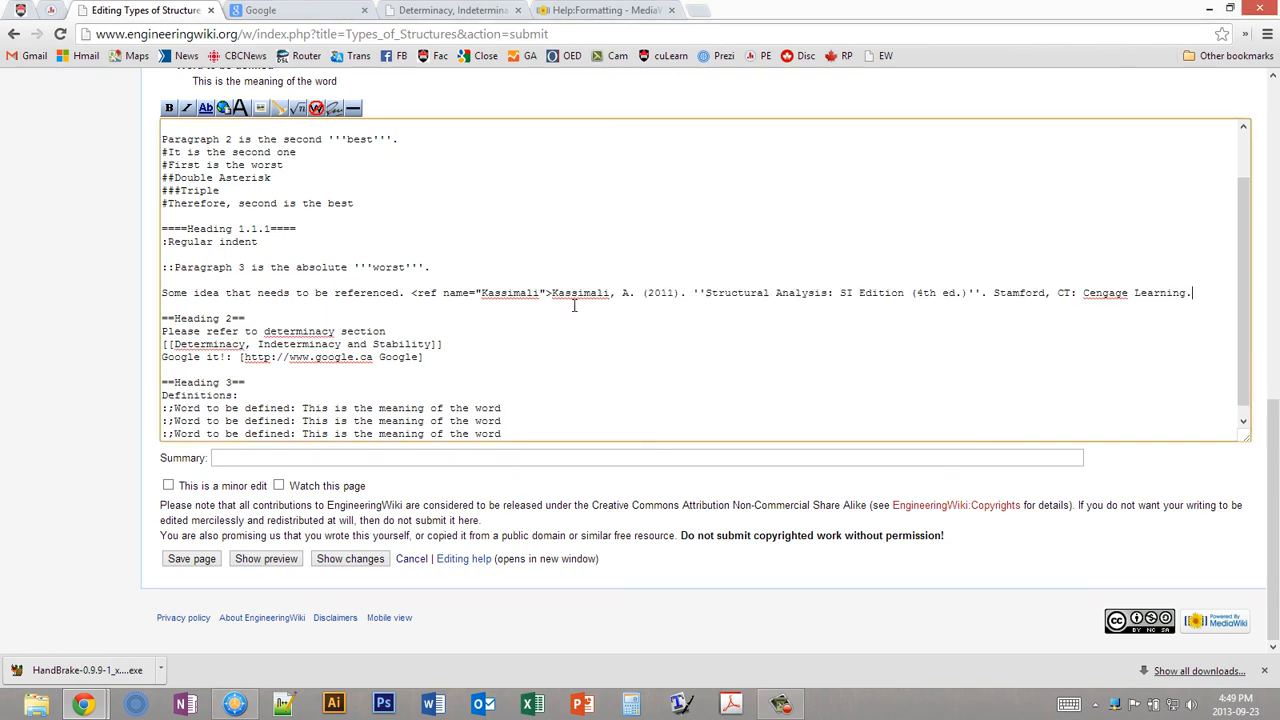
Step: Go over the parts of the citation, close it with </ref>, and check the opening and closing tags
{"action": "left_click_drag", "start_coordinate": [553, 293], "coordinate": [966, 296]}
{"action": "left_click", "coordinate": [684, 293]}
{"action": "left_click", "coordinate": [962, 293]}
{"action": "left_click", "coordinate": [695, 294]}
{"action": "left_click_drag", "start_coordinate": [695, 294], "coordinate": [1186, 295]}
{"action": "left_click", "coordinate": [1108, 300]}
{"action": "type", "text": "</ref>"}
{"action": "key", "text": "BackSpace"}
{"action": "left_click_drag", "start_coordinate": [551, 294], "coordinate": [406, 294]}
{"action": "left_click", "coordinate": [406, 294]}
{"action": "left_click_drag", "start_coordinate": [1193, 294], "coordinate": [1232, 294]}
{"action": "left_click", "coordinate": [1120, 298]}
Step: Try the opening ref tag without its name attribute, and restore the attribute
{"action": "left_click_drag", "start_coordinate": [443, 294], "coordinate": [544, 296]}
{"action": "key", "text": "ctrl+c"}
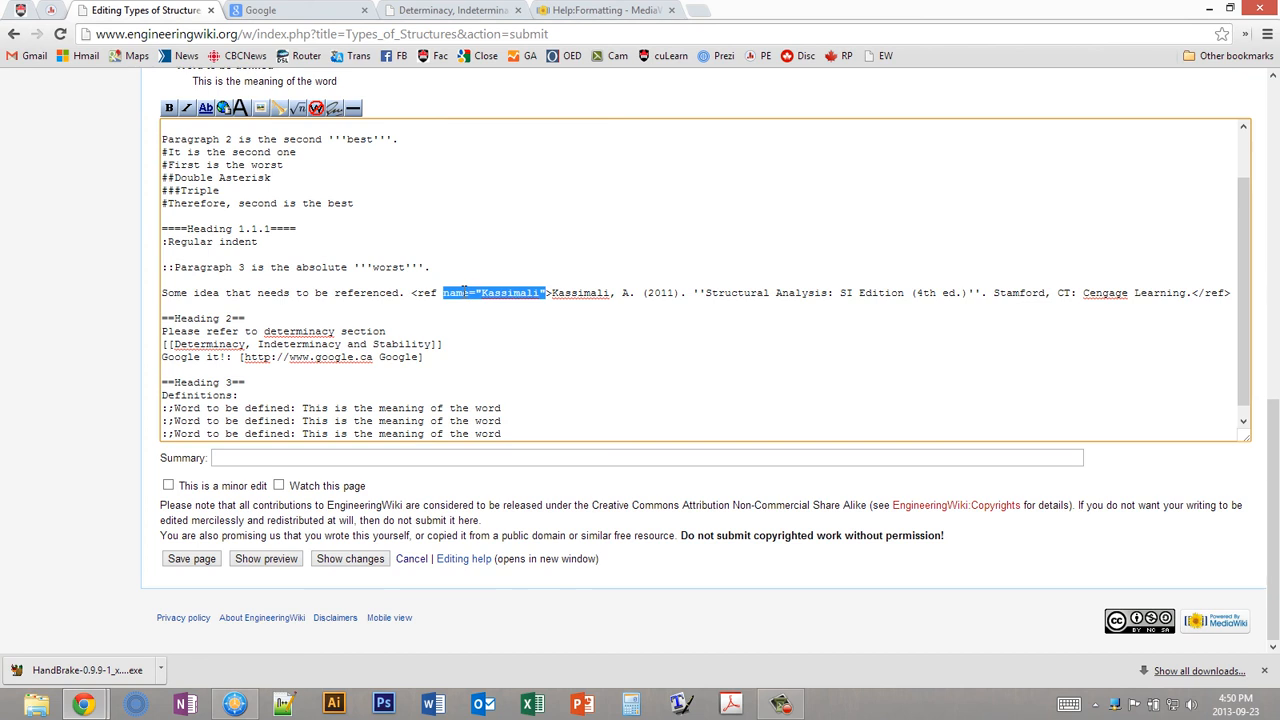
{"action": "key", "text": "BackSpace"}
{"action": "key", "text": "BackSpace"}
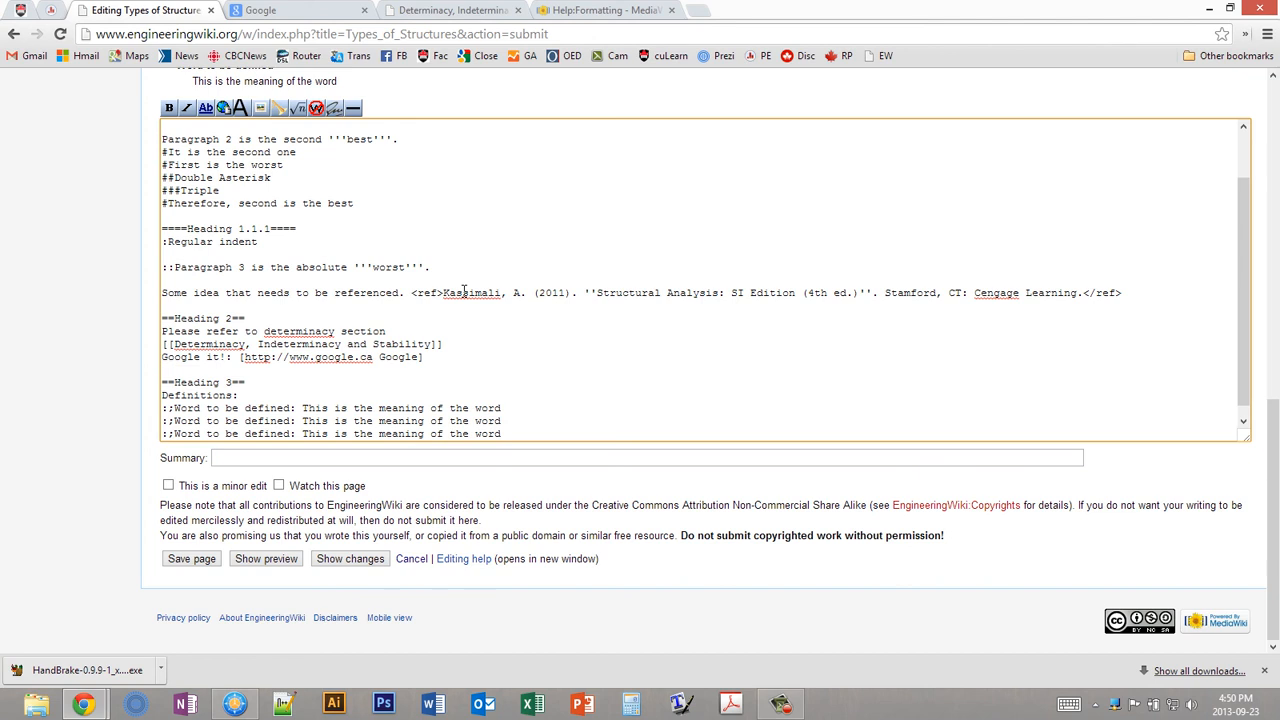
{"action": "key", "text": "ctrl+v"}
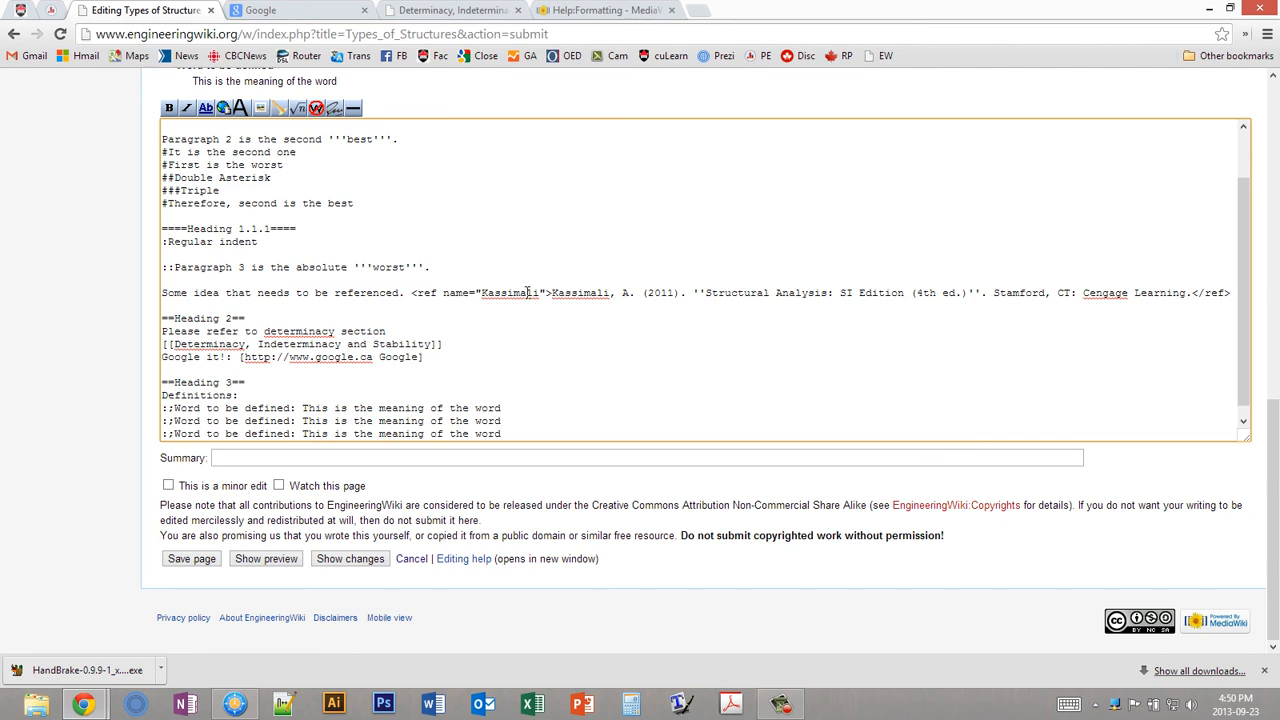
Step: Add "Second idea from same reference." below the Google link under Heading 2, and remove the space before the first ref tag
{"action": "key", "text": "F9"}
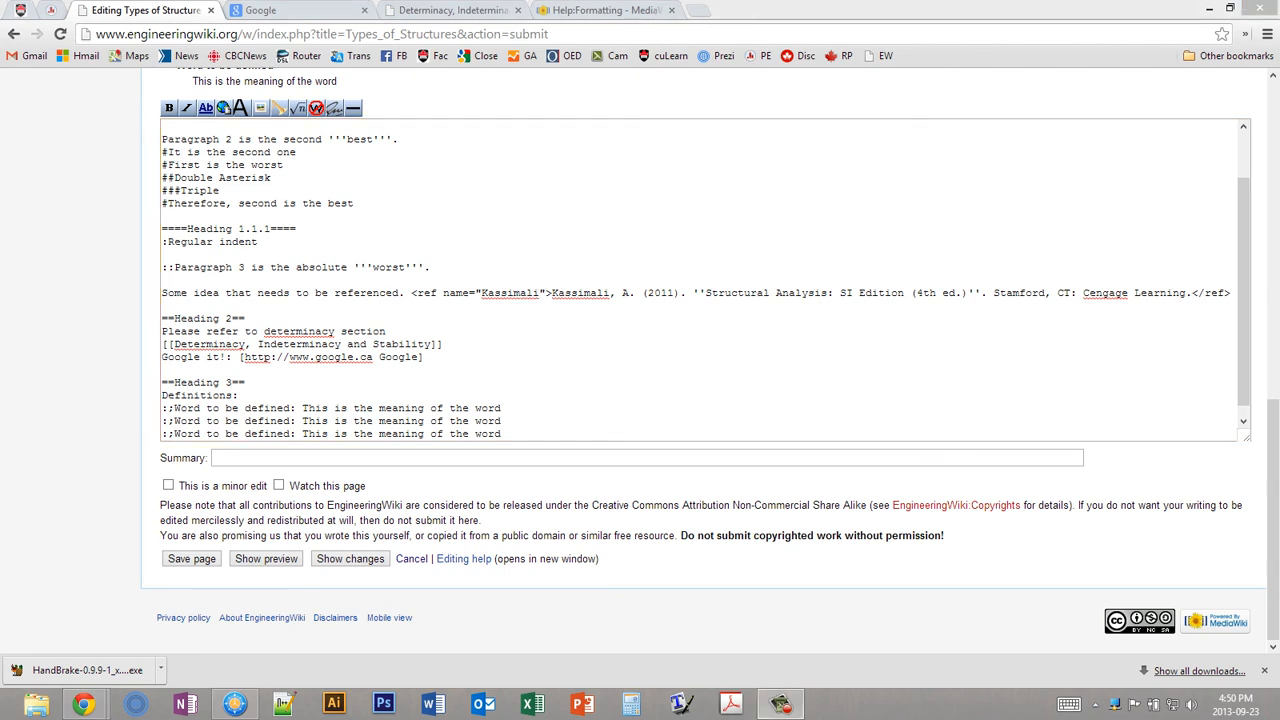
{"action": "left_click", "coordinate": [517, 316]}
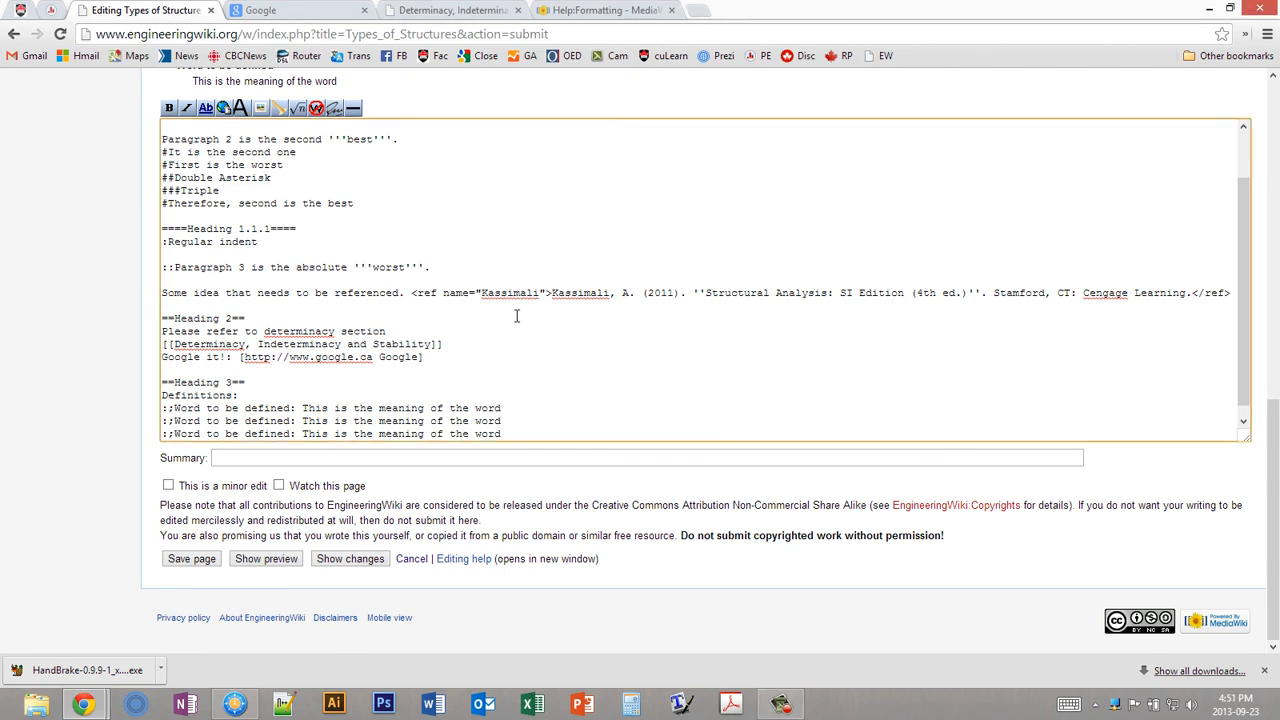
{"action": "key", "text": "Down"}
{"action": "key", "text": "Down"}
{"action": "key", "text": "Down"}
{"action": "key", "text": "Down"}
{"action": "key", "text": "Down"}
{"action": "key", "text": "Return"}
{"action": "key", "text": "Return"}
{"action": "key", "text": "Up"}
{"action": "type", "text": "Second "}
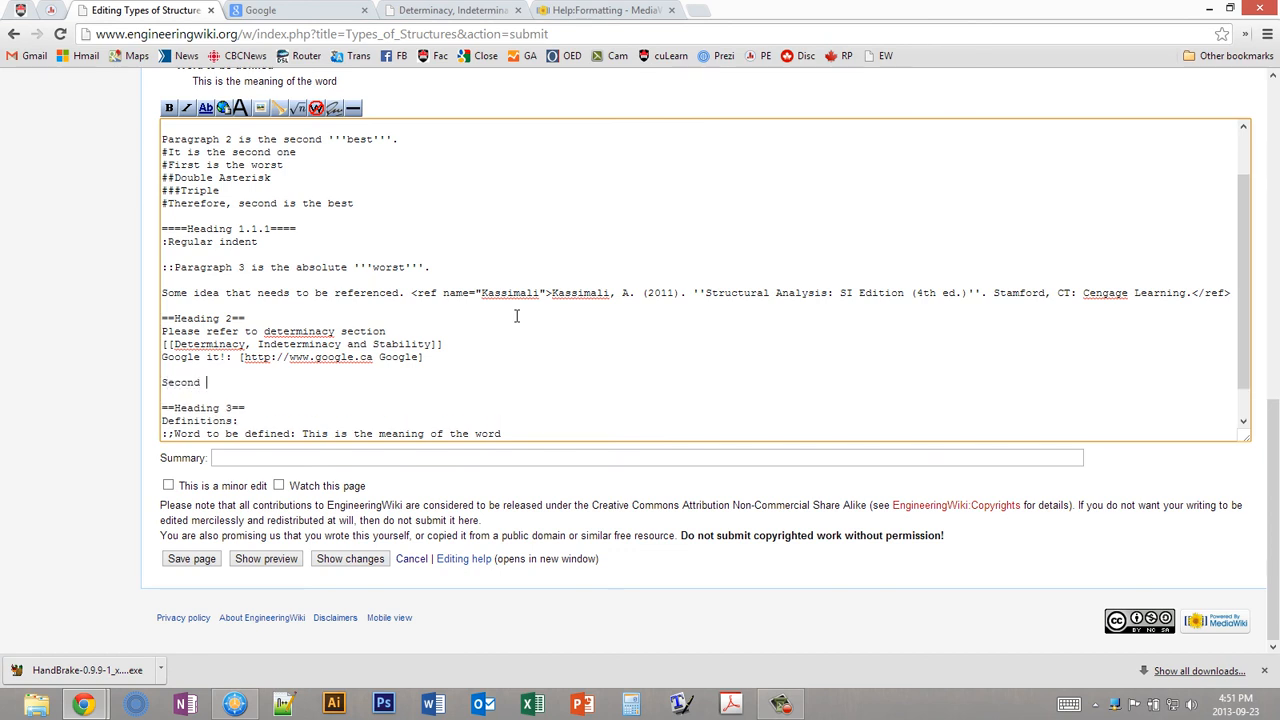
{"action": "type", "text": "idea from same reference"}
{"action": "key", "text": "Delete"}
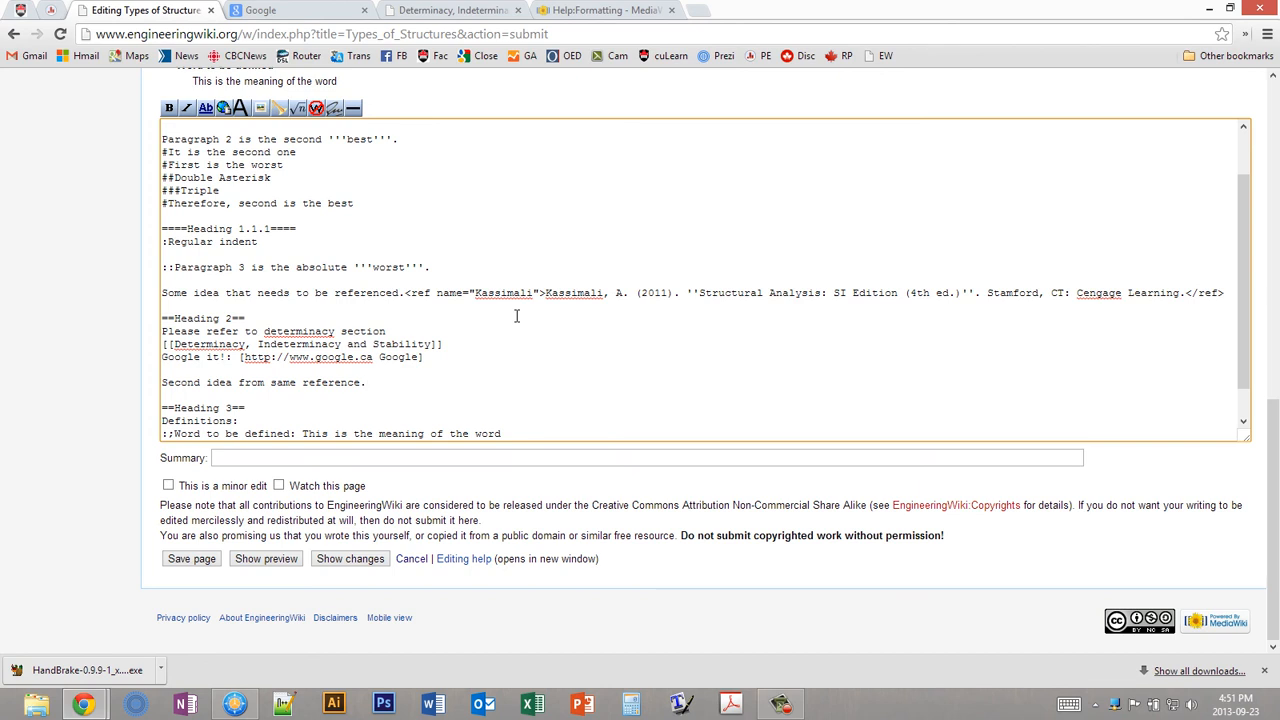
Step: Append a self-closing ref tag with the same reference name to the second idea
{"action": "type", "text": "<ref name=\"Kassimali\""}
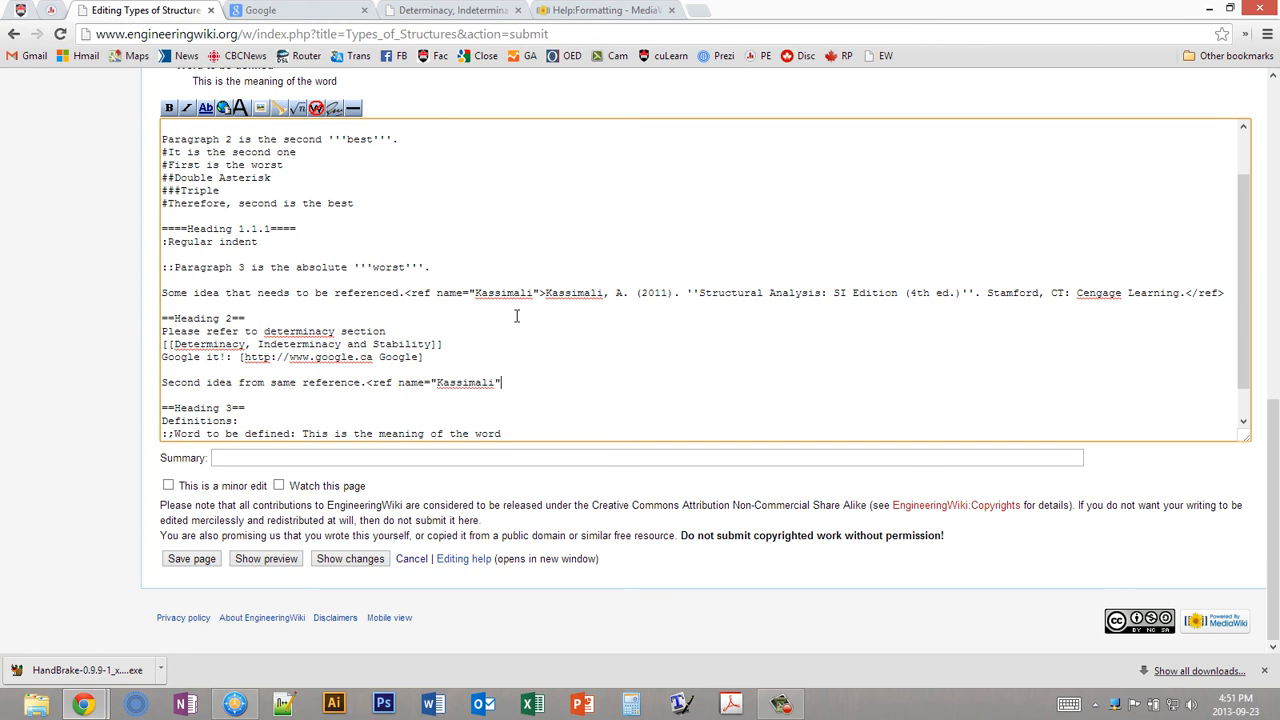
{"action": "type", "text": "/?"}
{"action": "key", "text": "BackSpace"}
{"action": "type", "text": ">"}
Step: Compare the second idea's self-closing ref tag with the first idea's full ref tag and its closing </ref>
{"action": "mouse_move", "coordinate": [515, 383]}
{"action": "left_mouse_down"}
{"action": "mouse_move", "coordinate": [370, 392]}
{"action": "mouse_move", "coordinate": [519, 382]}
{"action": "left_mouse_up"}
{"action": "left_click", "coordinate": [519, 382]}
{"action": "left_click_drag", "start_coordinate": [509, 383], "coordinate": [503, 383]}
{"action": "left_click", "coordinate": [540, 297]}
{"action": "left_click", "coordinate": [510, 386]}
{"action": "left_click_drag", "start_coordinate": [510, 385], "coordinate": [503, 383]}
{"action": "left_click_drag", "start_coordinate": [1191, 293], "coordinate": [1226, 293]}
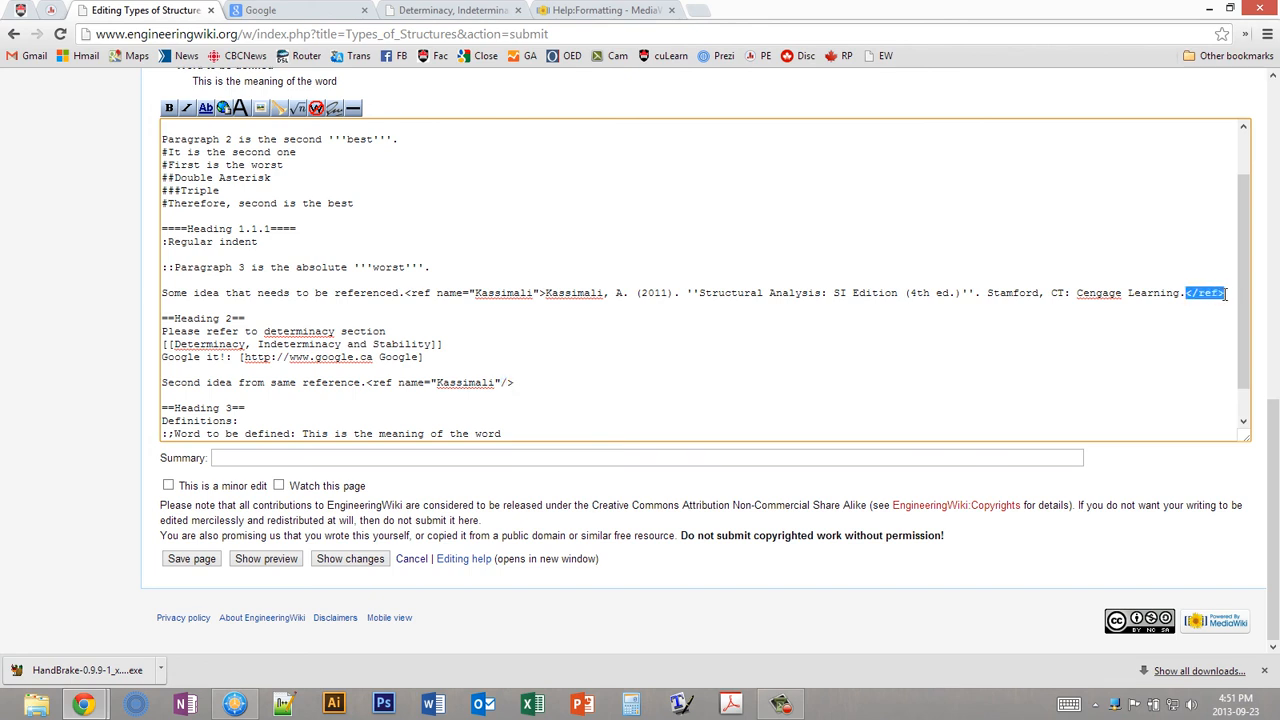
{"action": "left_click_drag", "start_coordinate": [499, 384], "coordinate": [369, 391]}
{"action": "left_click", "coordinate": [506, 385]}
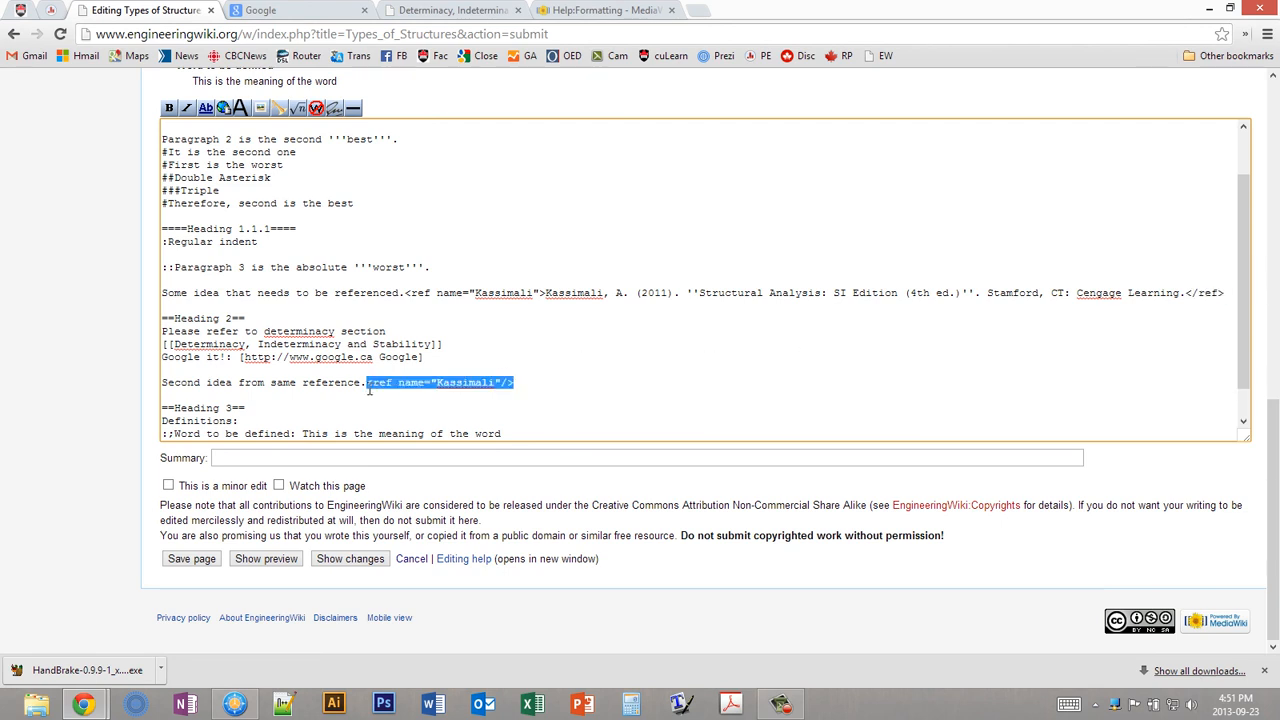
{"action": "key", "text": "Right"}
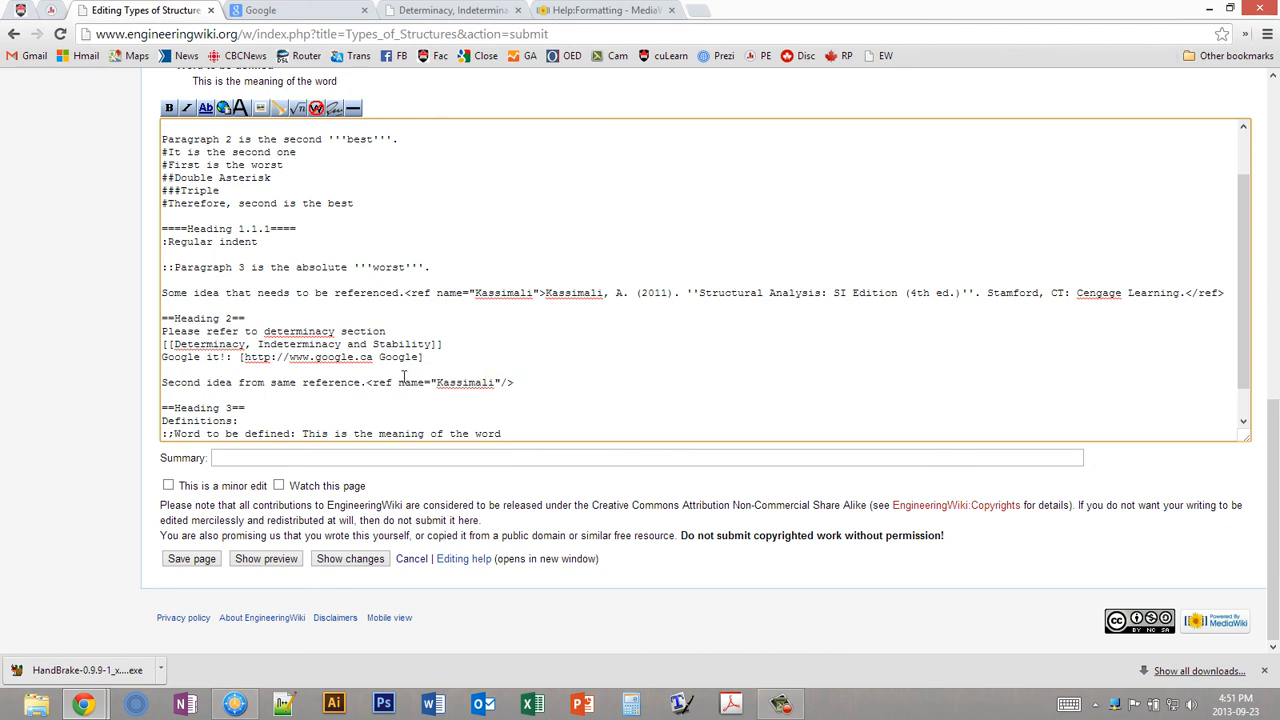
{"action": "left_click_drag", "start_coordinate": [368, 384], "coordinate": [518, 382]}
{"action": "left_click", "coordinate": [518, 382]}
Step: Add a ==References== heading below the definitions with a <references/> tag under it
{"action": "scroll", "coordinate": [512, 376], "scroll_direction": "down", "scroll_amount": 1}
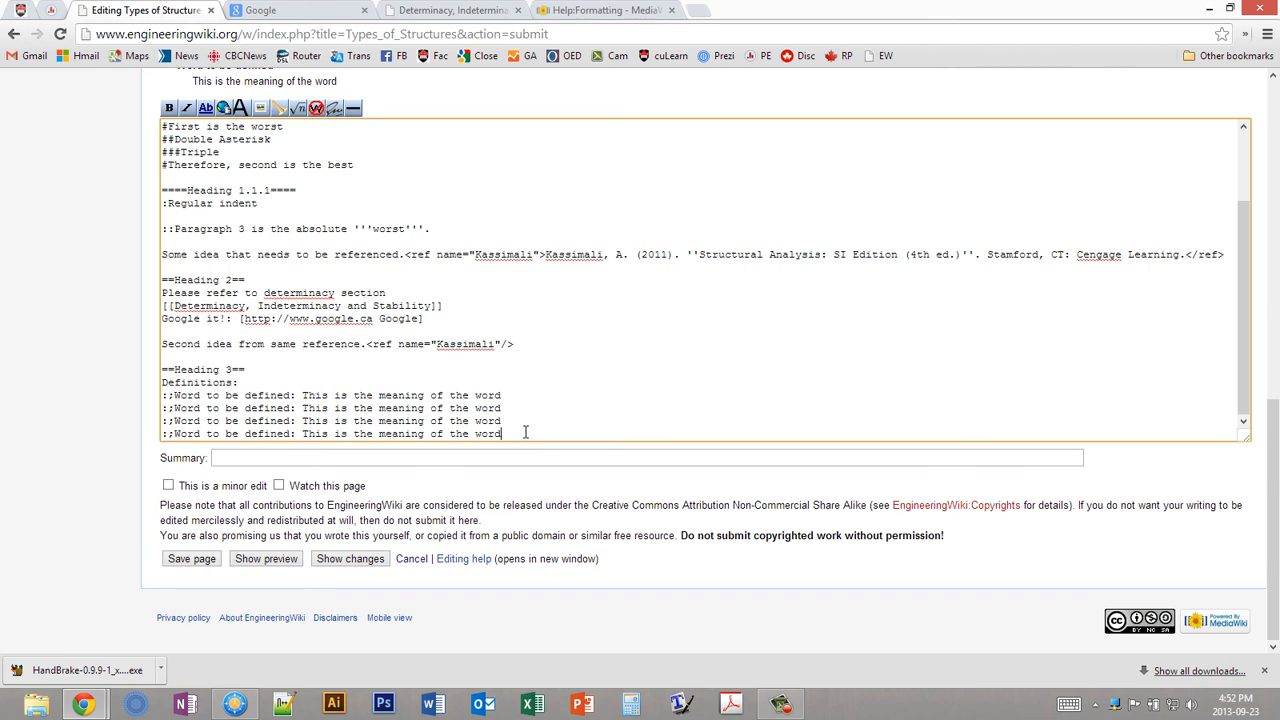
{"action": "key", "text": "Return"}
{"action": "key", "text": "Return"}
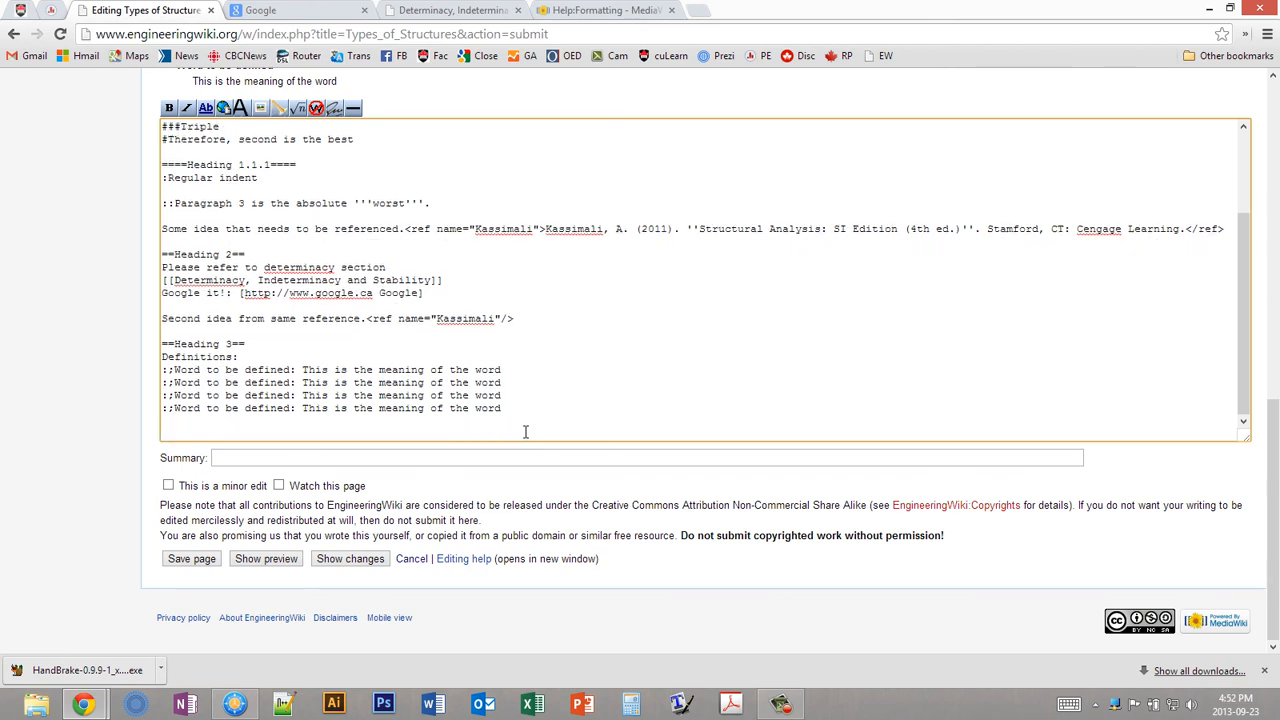
{"action": "type", "text": "==References=="}
{"action": "key", "text": "Return"}
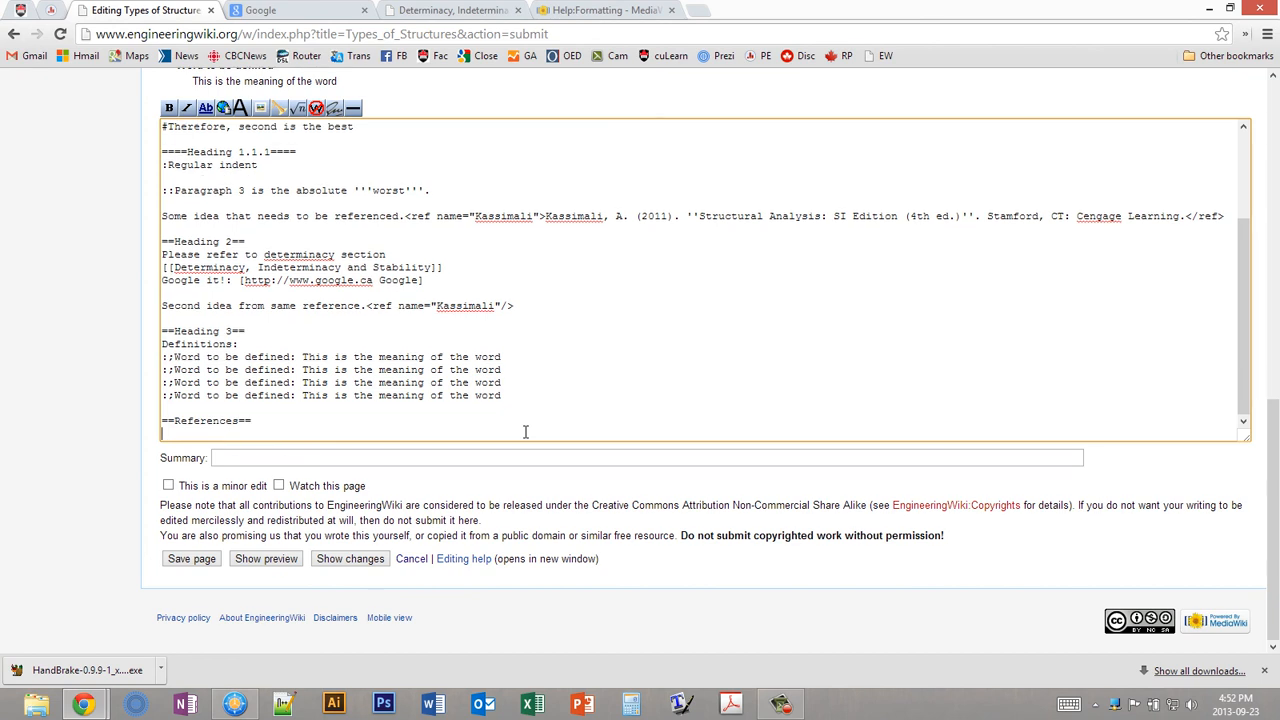
{"action": "type", "text": "<"}
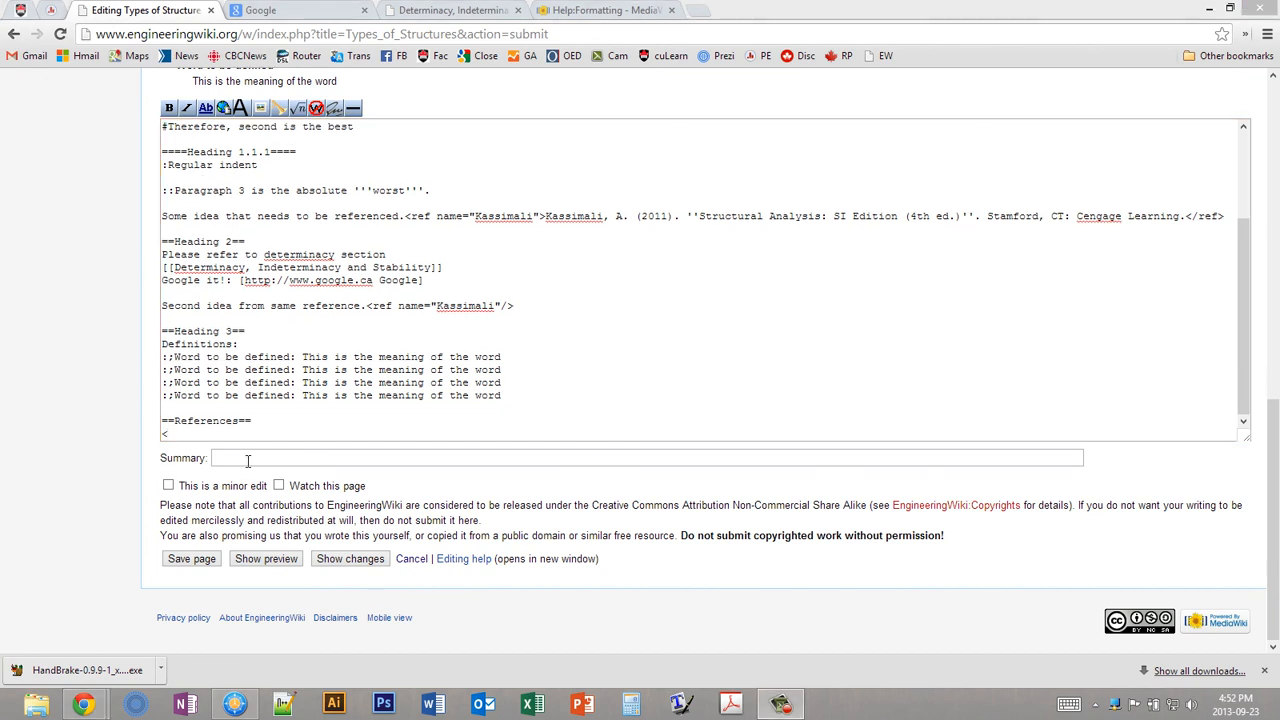
{"action": "left_click", "coordinate": [203, 432]}
{"action": "type", "text": "references"}
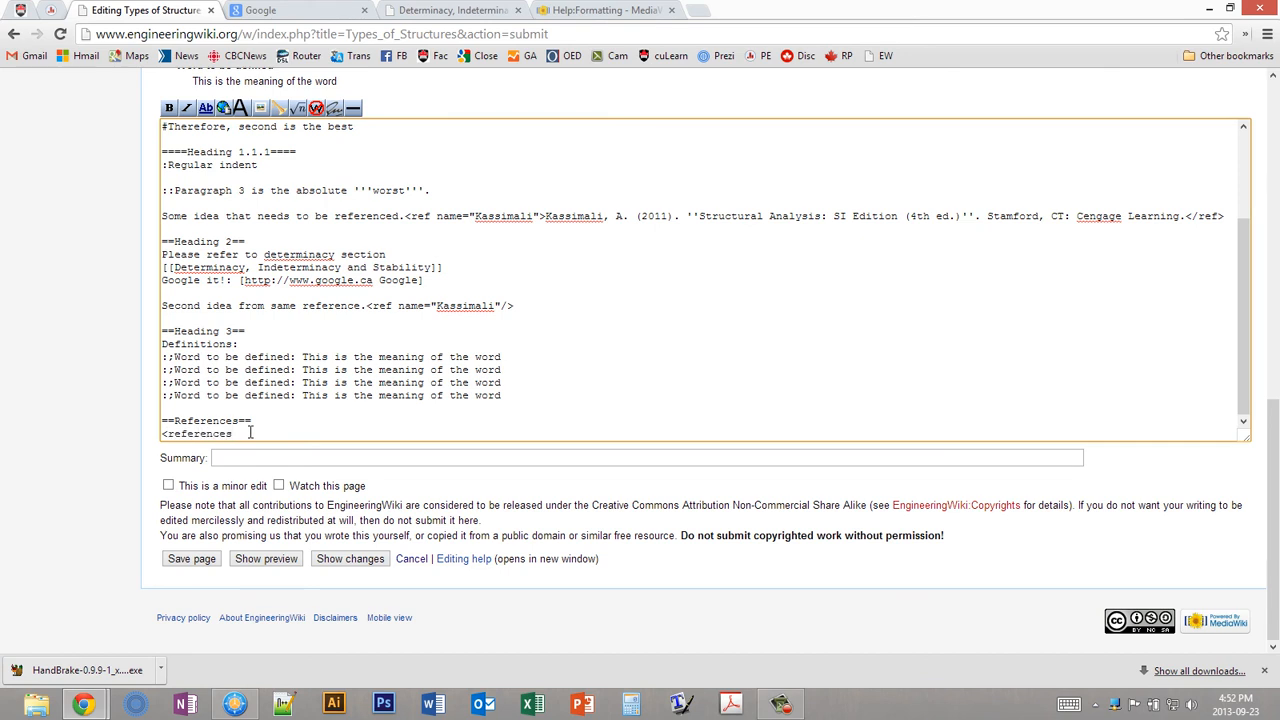
{"action": "key", "text": "shift+Left"}
{"action": "key", "text": "Right"}
{"action": "type", "text": "dnkdshf<g"}
{"action": "key", "text": "BackSpace"}
{"action": "key", "text": "BackSpace"}
{"action": "key", "text": "BackSpace"}
{"action": "key", "text": "BackSpace"}
{"action": "key", "text": "BackSpace"}
{"action": "key", "text": "BackSpace"}
{"action": "key", "text": "BackSpace"}
{"action": "key", "text": "BackSpace"}
{"action": "key", "text": "BackSpace"}
Step: Examine the <references/> tag and how it relates to the citation in the first ref tag
{"action": "double_click", "coordinate": [237, 433]}
{"action": "left_click", "coordinate": [245, 433]}
{"action": "left_click_drag", "start_coordinate": [245, 433], "coordinate": [161, 433]}
{"action": "left_click", "coordinate": [262, 438]}
{"action": "left_click_drag", "start_coordinate": [246, 434], "coordinate": [161, 434]}
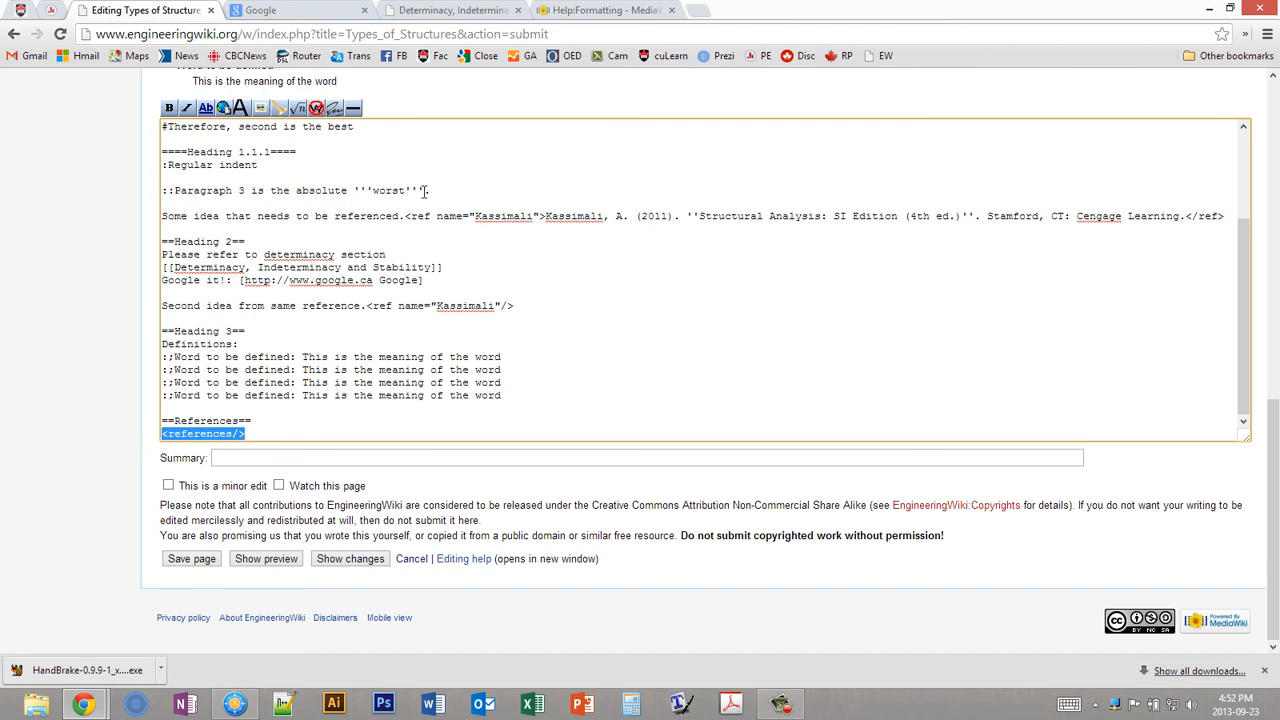
{"action": "left_click_drag", "start_coordinate": [405, 216], "coordinate": [762, 215]}
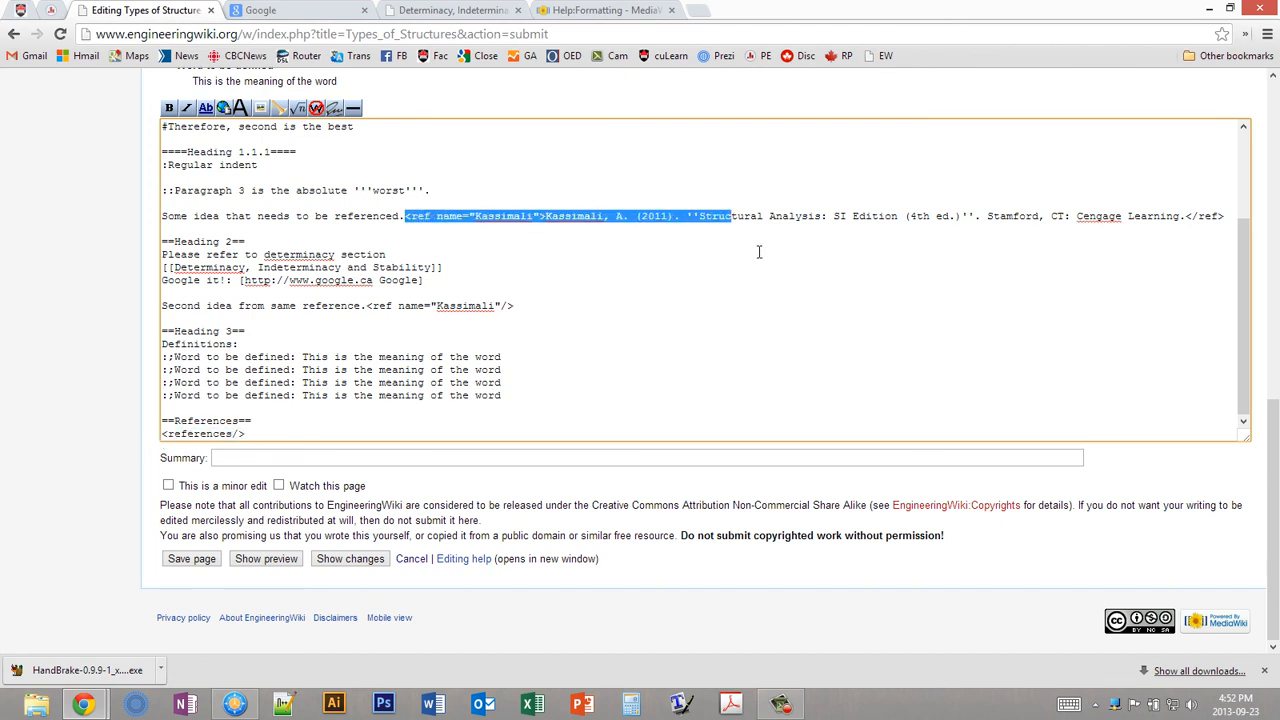
{"action": "left_click_drag", "start_coordinate": [246, 435], "coordinate": [161, 434]}
{"action": "left_click", "coordinate": [243, 438]}
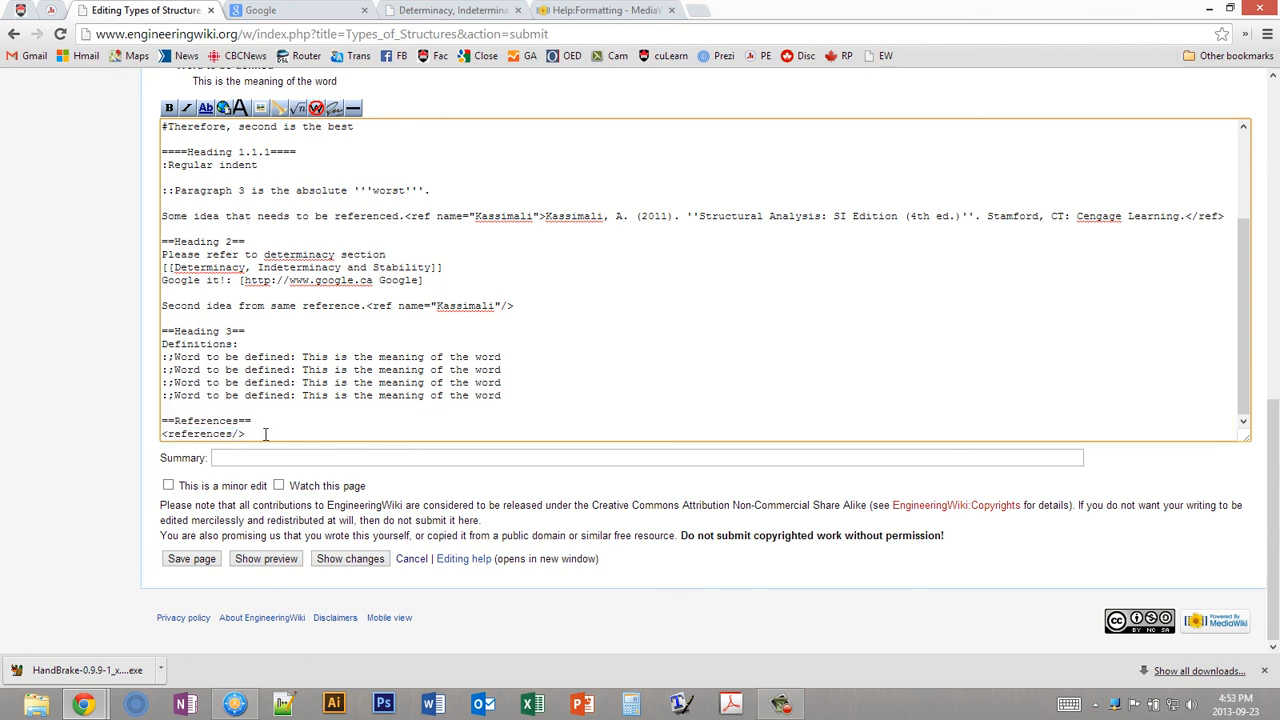
{"action": "triple_click", "coordinate": [262, 434]}
{"action": "left_click", "coordinate": [255, 437]}
Step: Preview the page and follow the footnote link beside the first referenced idea
{"action": "left_click", "coordinate": [266, 560]}
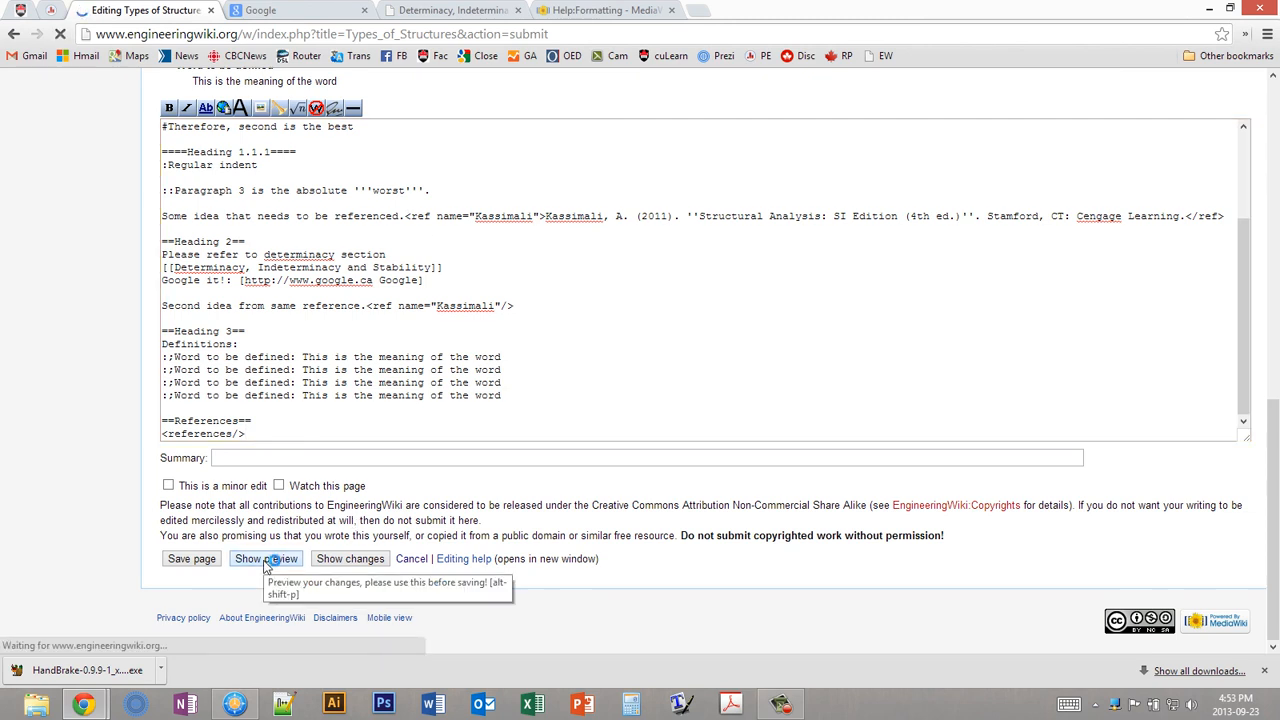
{"action": "scroll", "coordinate": [437, 483], "scroll_direction": "down", "scroll_amount": 2}
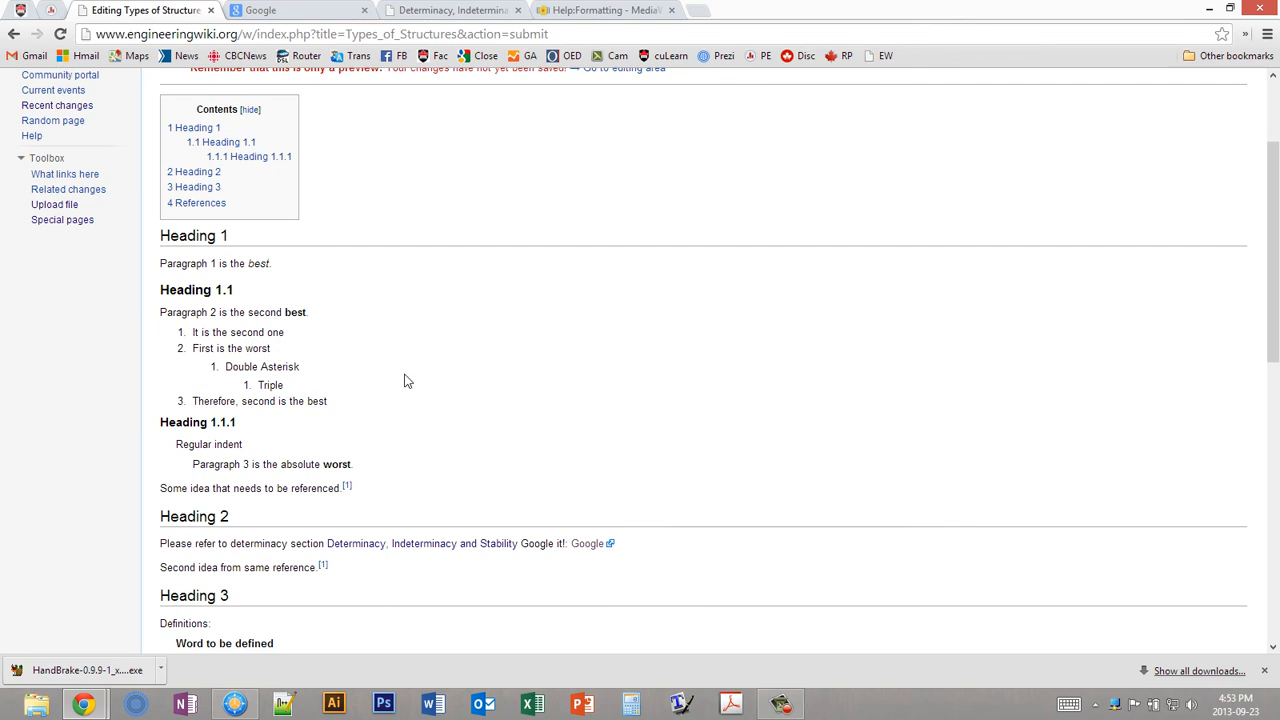
{"action": "scroll", "coordinate": [407, 382], "scroll_direction": "down", "scroll_amount": 2}
{"action": "left_click_drag", "start_coordinate": [170, 330], "coordinate": [343, 330]}
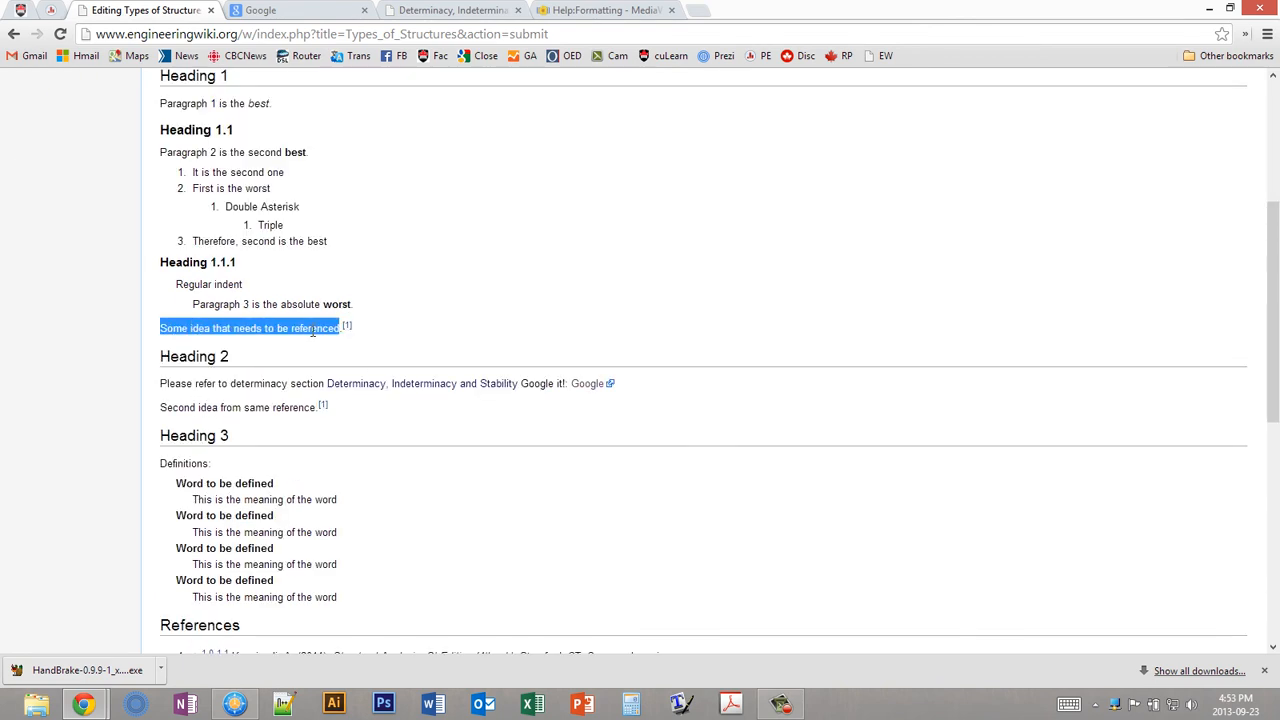
{"action": "left_click", "coordinate": [363, 329]}
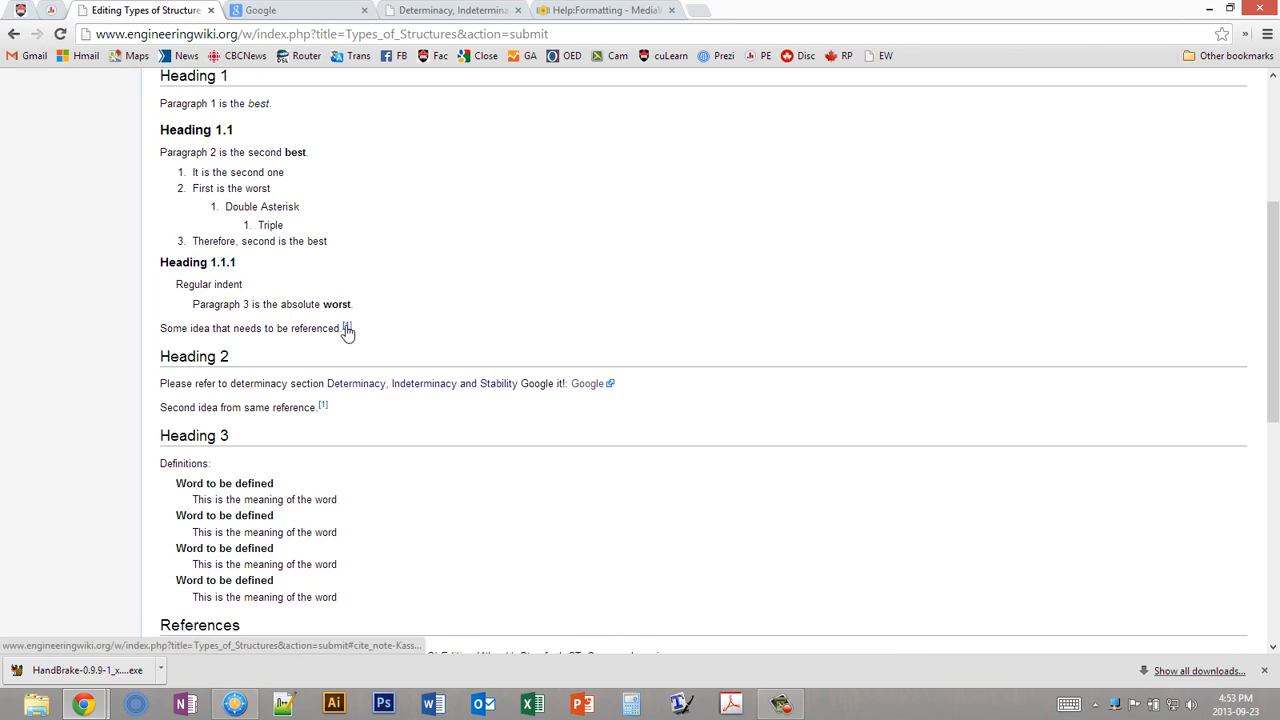
{"action": "left_click", "coordinate": [347, 330]}
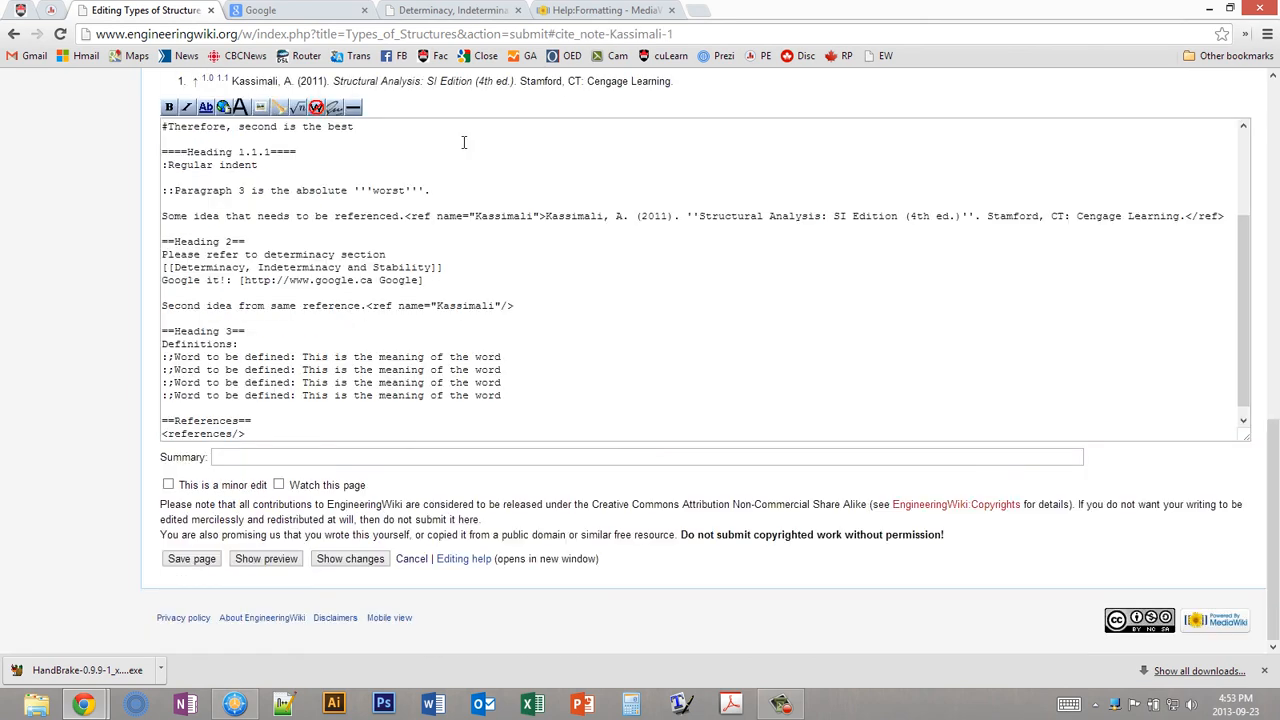
Step: Compare the previewed References section with the ==References== heading and <references/> tag in the wiki source
{"action": "scroll", "coordinate": [493, 135], "scroll_direction": "up", "scroll_amount": 3}
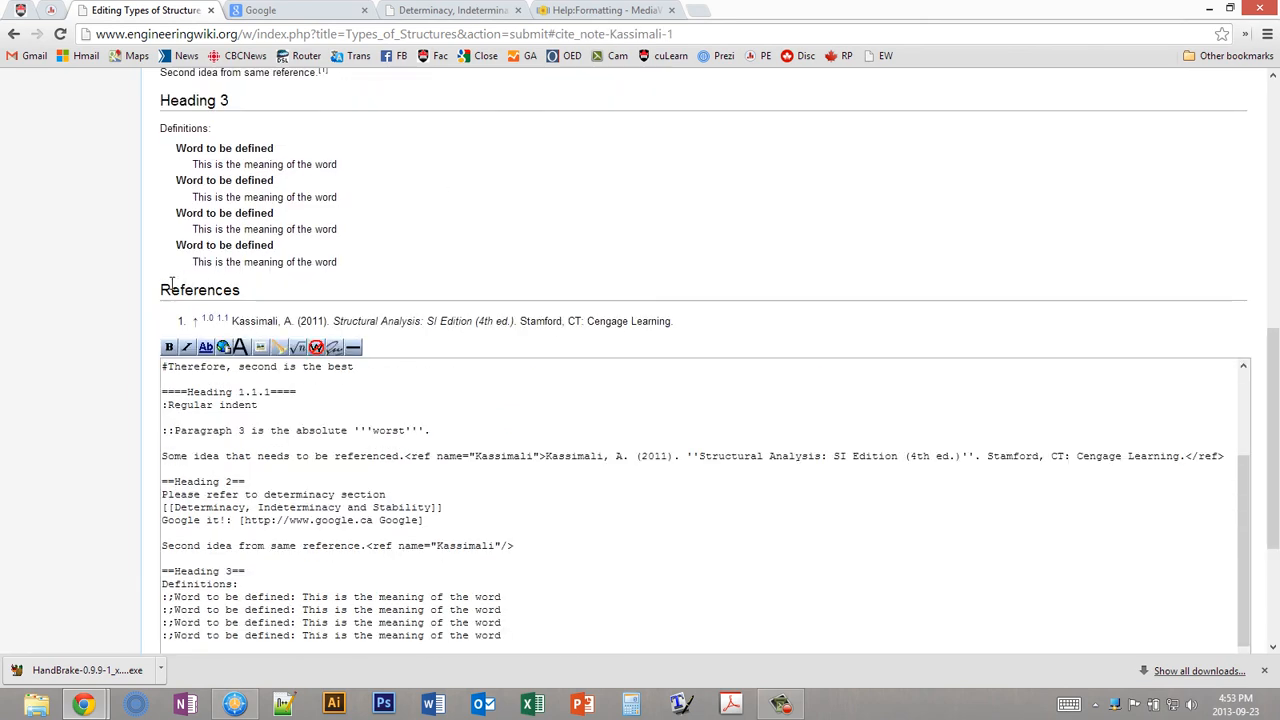
{"action": "triple_click", "coordinate": [182, 285]}
{"action": "left_click", "coordinate": [228, 289]}
{"action": "double_click", "coordinate": [199, 289]}
{"action": "left_click", "coordinate": [228, 290]}
{"action": "scroll", "coordinate": [200, 270], "scroll_direction": "down", "scroll_amount": 1}
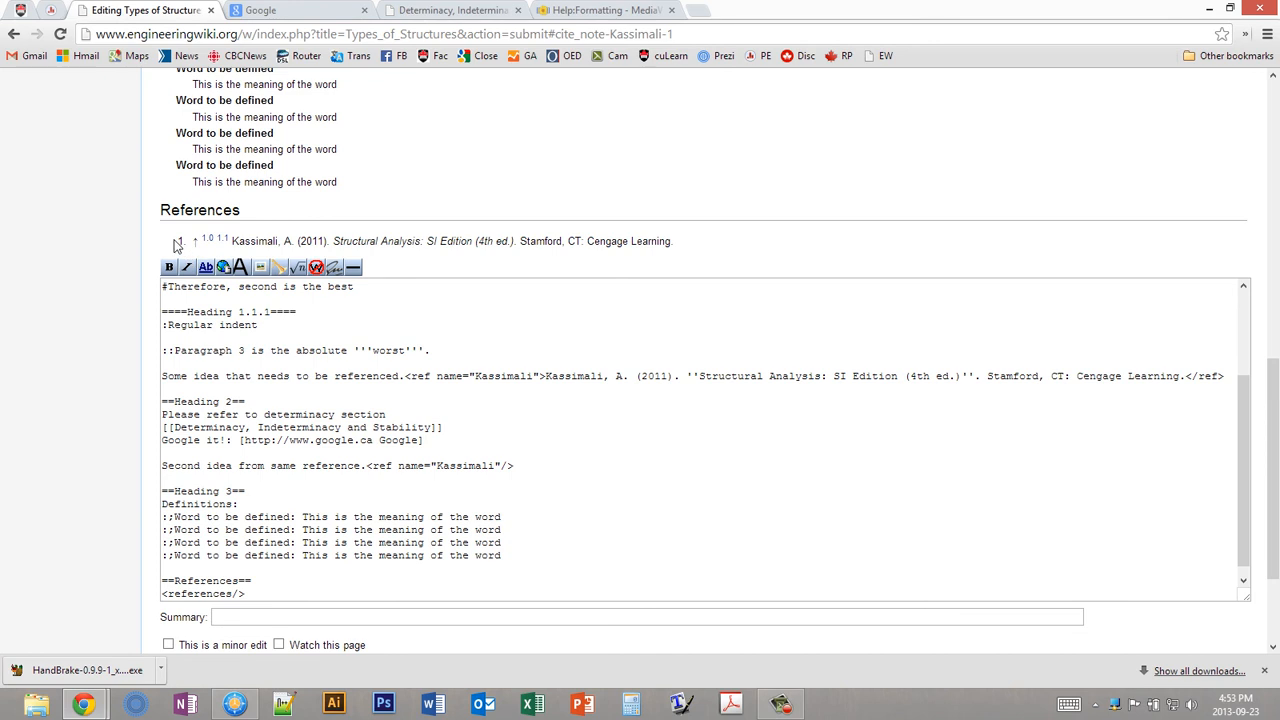
{"action": "left_click_drag", "start_coordinate": [245, 595], "coordinate": [162, 579]}
{"action": "left_click", "coordinate": [162, 579]}
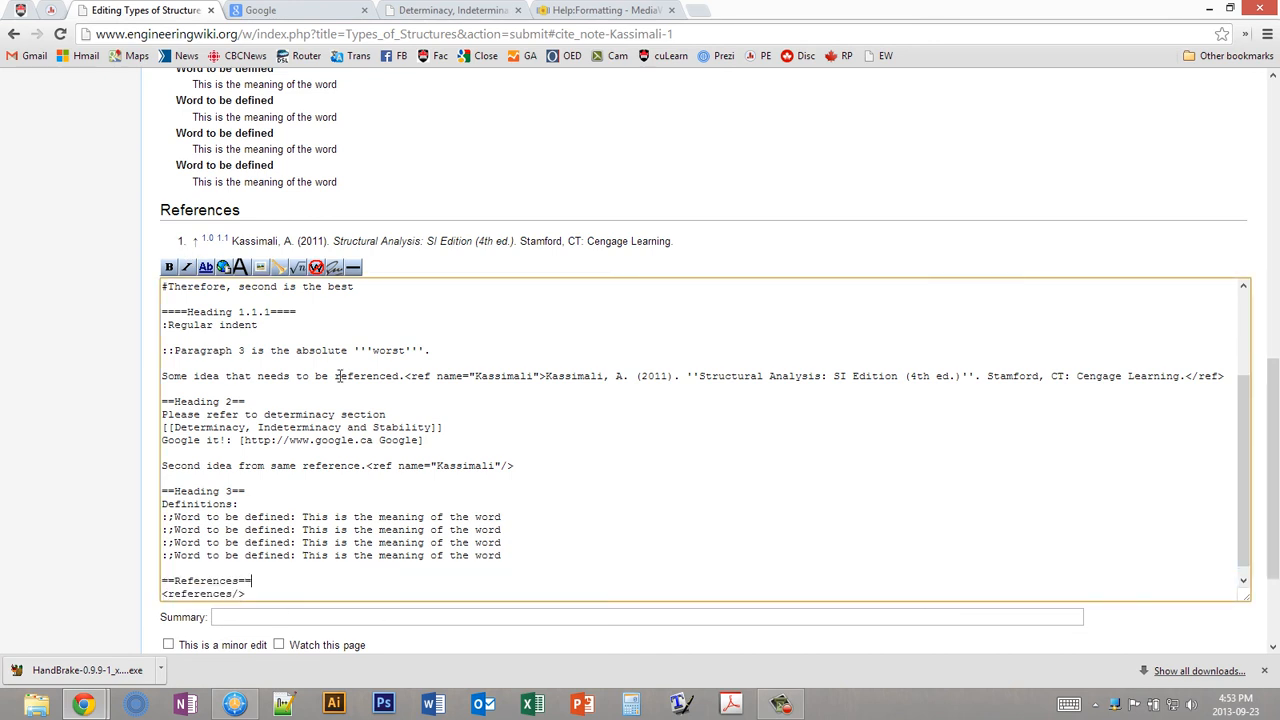
{"action": "left_click_drag", "start_coordinate": [696, 246], "coordinate": [160, 206]}
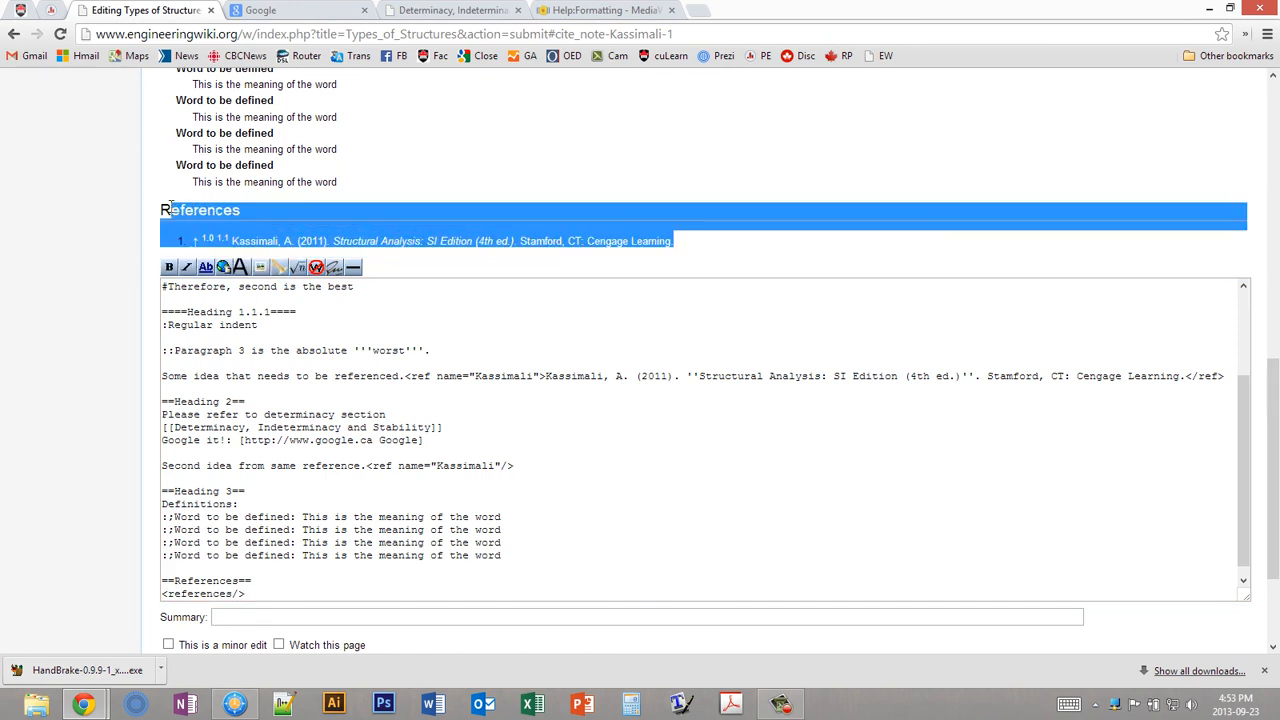
{"action": "left_click", "coordinate": [285, 211]}
Step: Follow the second idea's footnote link under Heading 2 and check the reference entry it leads to
{"action": "scroll", "coordinate": [393, 212], "scroll_direction": "up", "scroll_amount": 3}
{"action": "scroll", "coordinate": [393, 212], "scroll_direction": "up", "scroll_amount": 3}
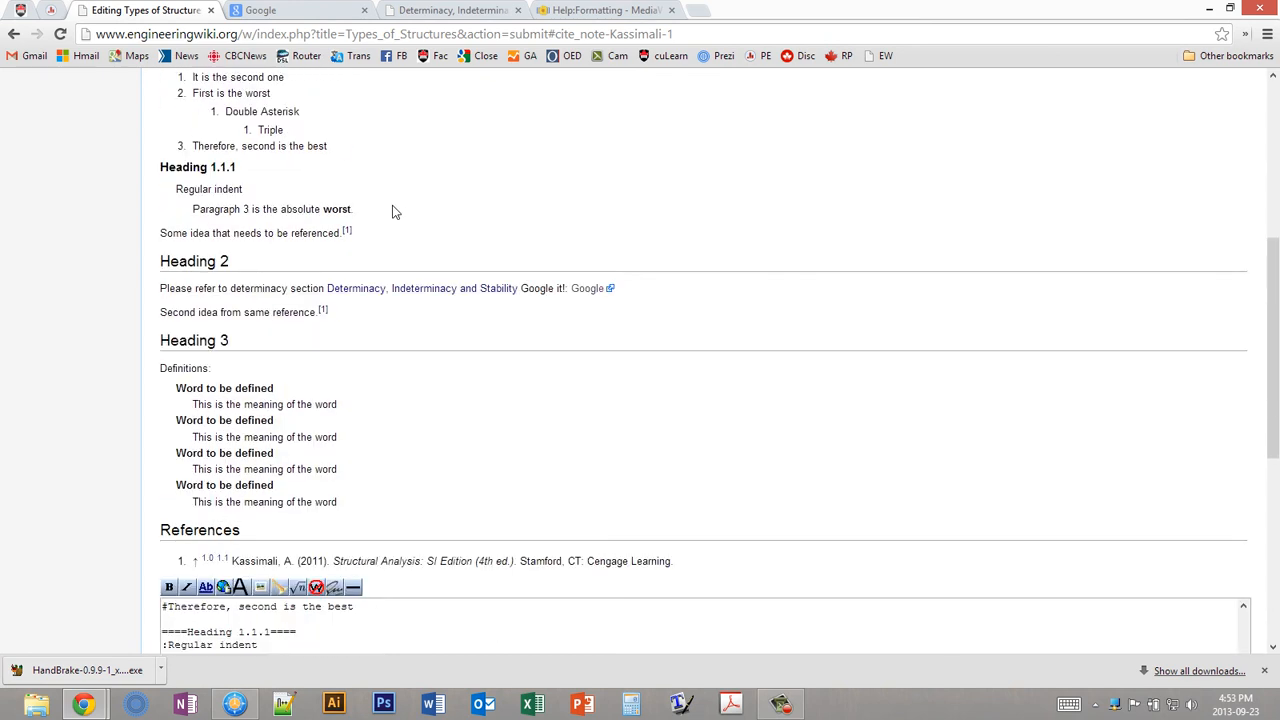
{"action": "left_click", "coordinate": [323, 313]}
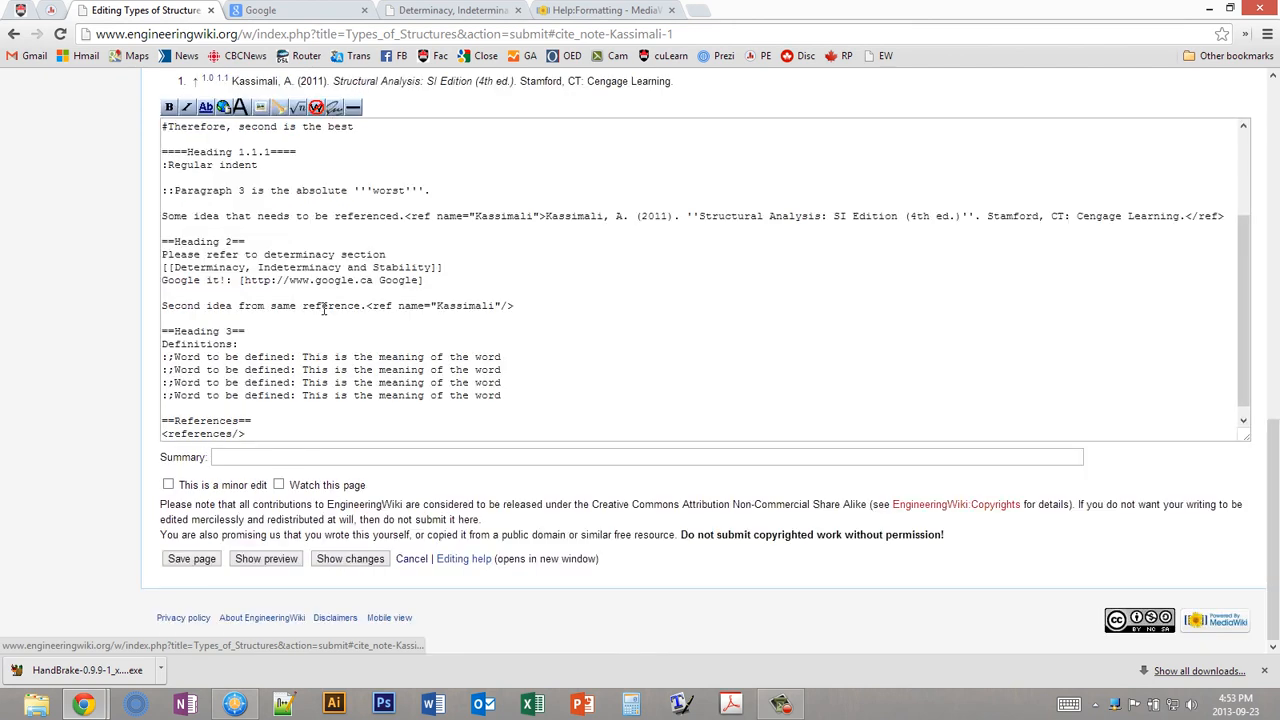
{"action": "scroll", "coordinate": [383, 85], "scroll_direction": "up", "scroll_amount": 2}
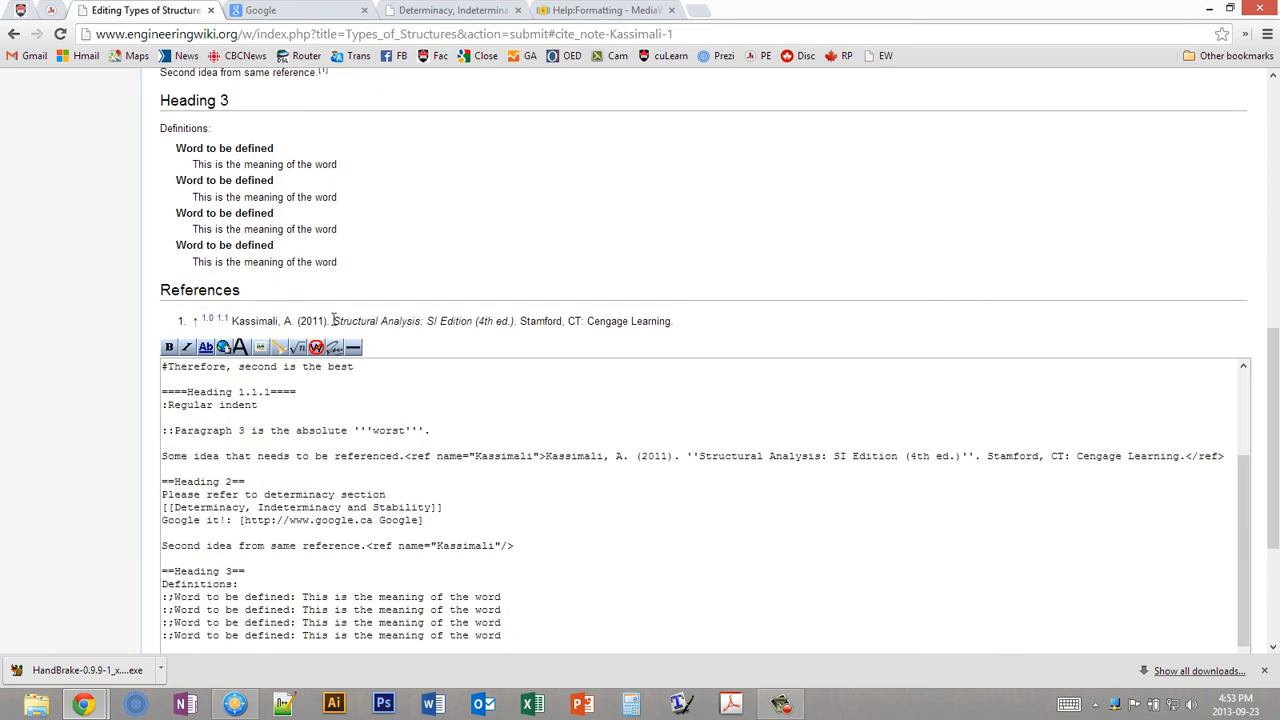
Step: Save the Types of Structures page and review the saved article down to its References section
{"action": "scroll", "coordinate": [62, 325], "scroll_direction": "down", "scroll_amount": 2}
{"action": "left_click", "coordinate": [190, 558]}
{"action": "scroll", "coordinate": [490, 378], "scroll_direction": "down", "scroll_amount": 4}
{"action": "scroll", "coordinate": [488, 383], "scroll_direction": "up", "scroll_amount": 1}
{"action": "scroll", "coordinate": [488, 383], "scroll_direction": "up", "scroll_amount": 1}
{"action": "scroll", "coordinate": [488, 383], "scroll_direction": "down", "scroll_amount": 2}
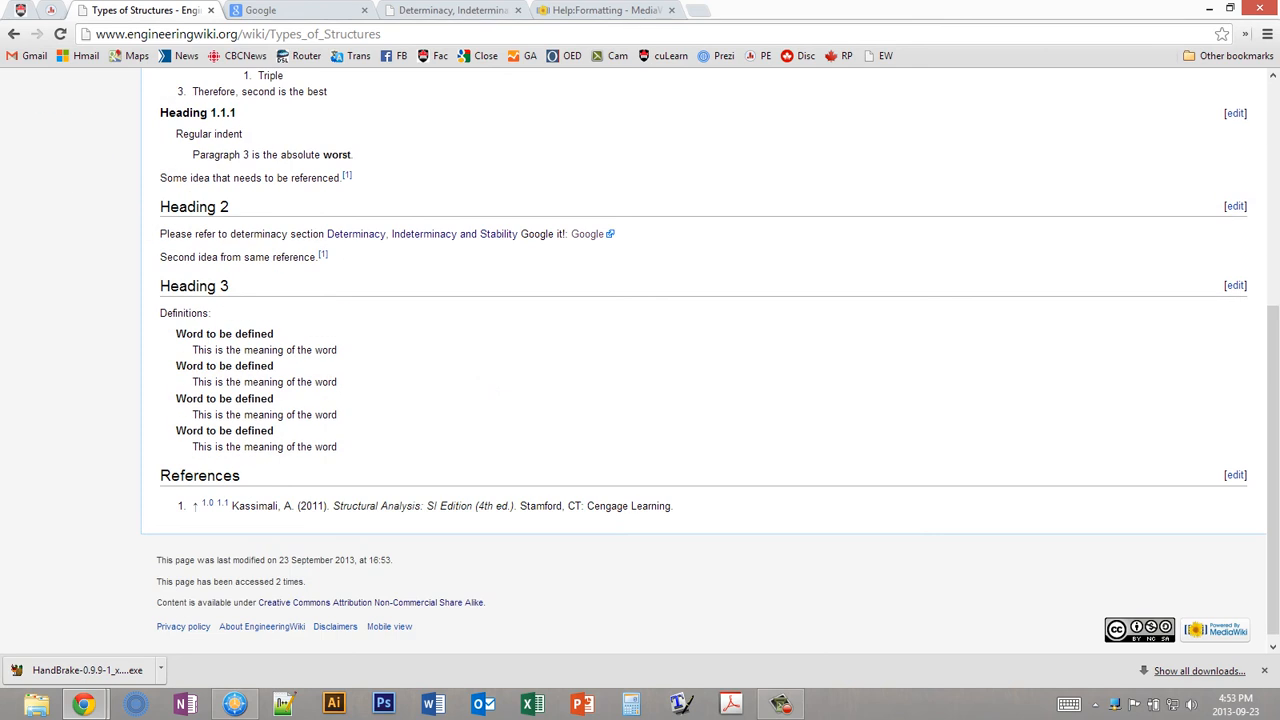